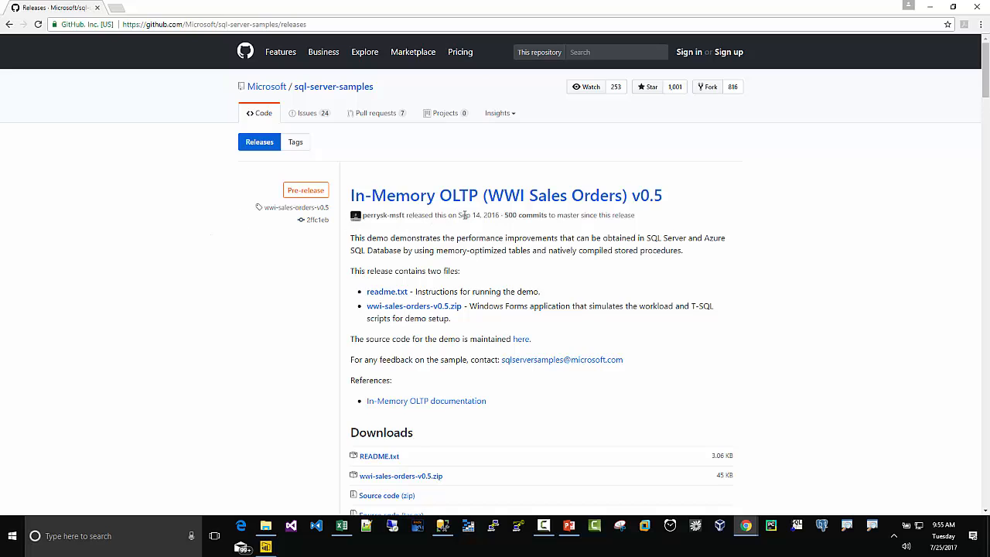
Download WideWorldImporters-Full.bacpac for the Azure SQL Database Premium tier from the Wide World Importers sample database v1.0 release.
scroll(472, 237, "down", 4)
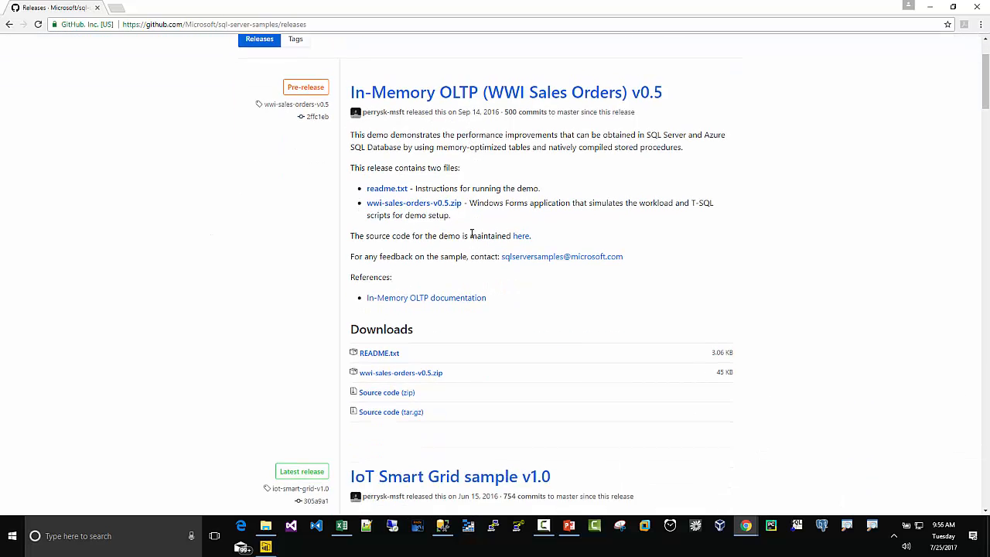
scroll(475, 240, "down", 4)
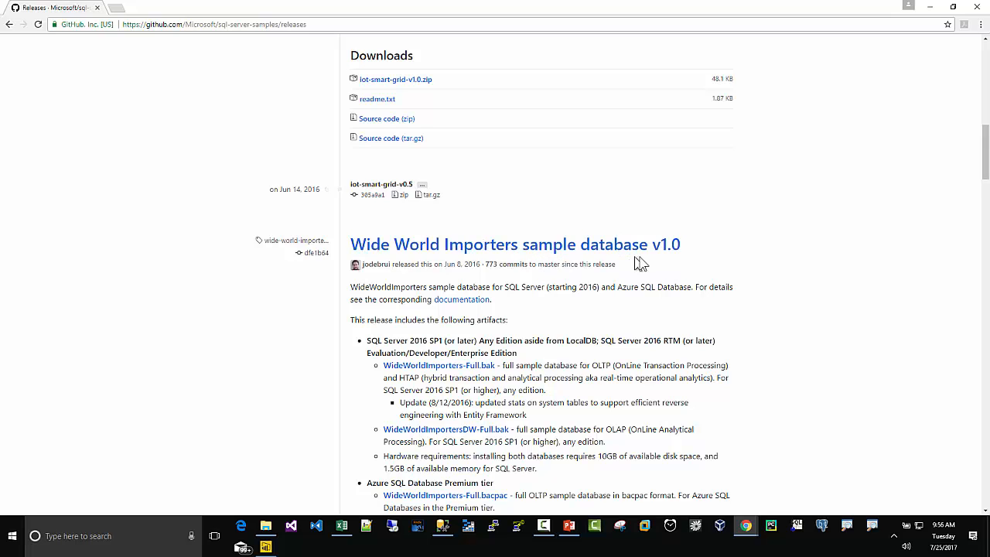
scroll(741, 237, "down", 1)
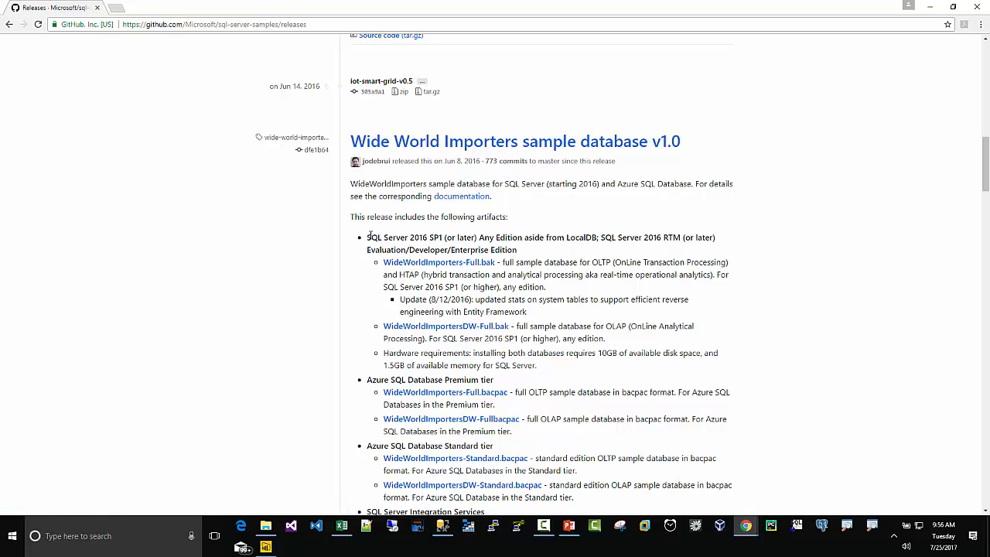
left_click(446, 396)
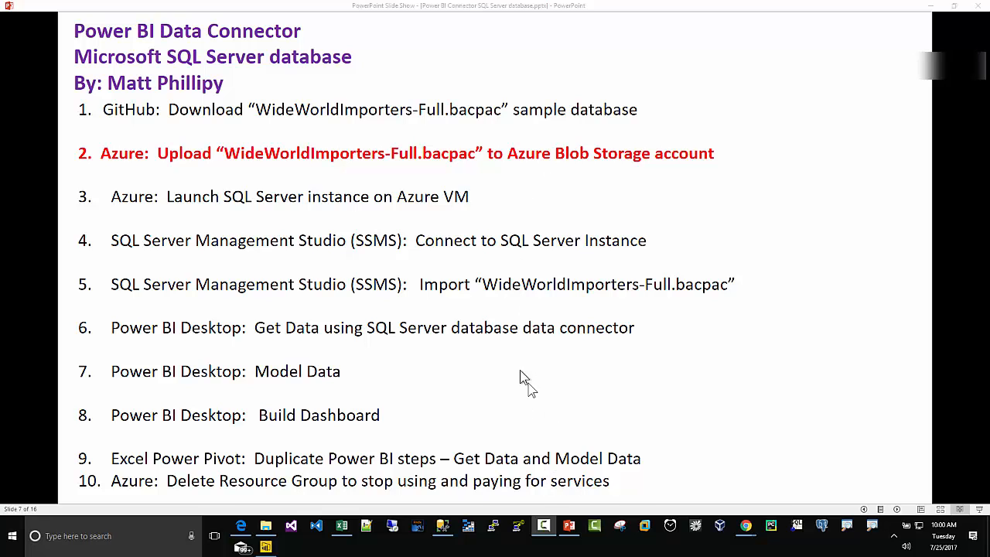
Switch to the Azure portal in Edge and start creating a new storage account.
left_click(241, 526)
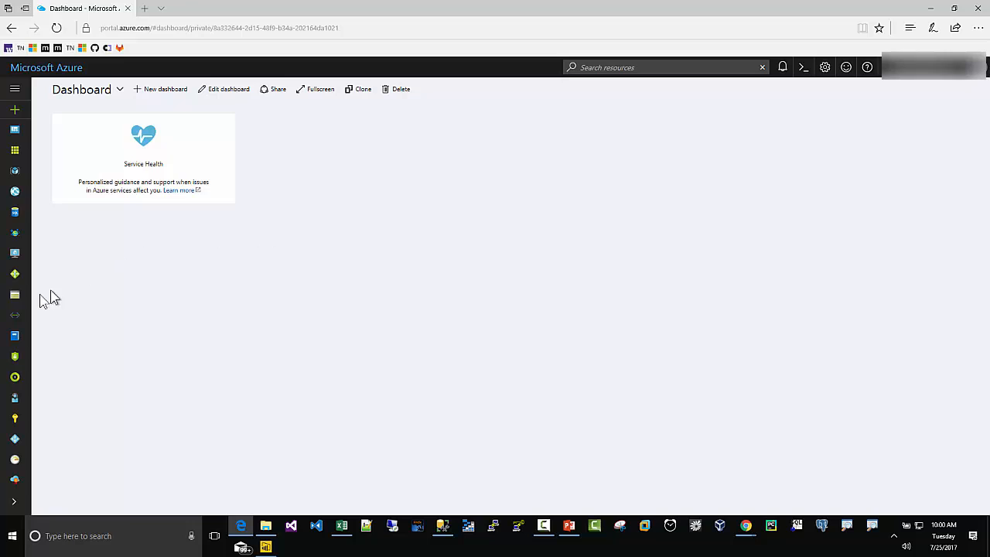
left_click(15, 296)
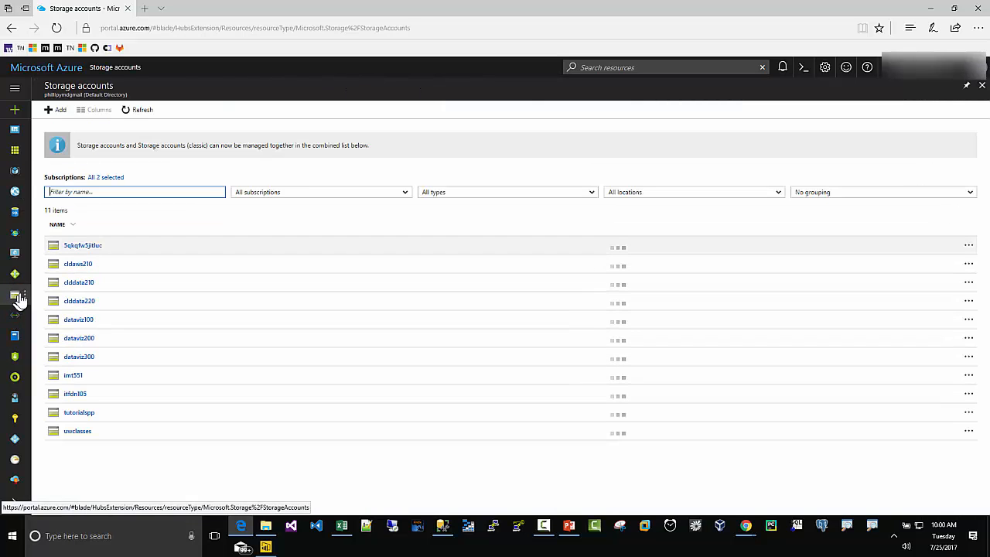
left_click(52, 115)
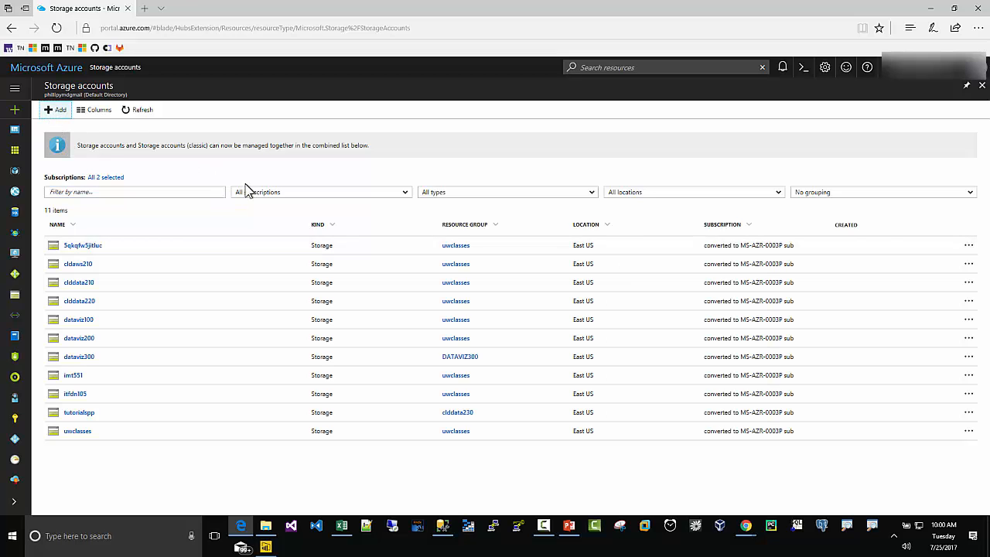
left_click(48, 111)
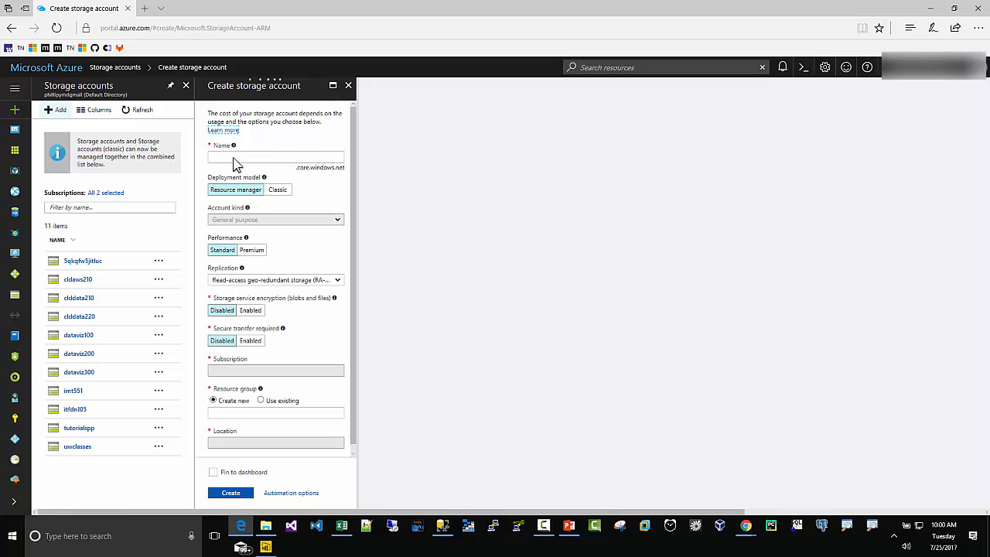
Create the storage account powerbidemo in a new resource group powerbidemo, pinned to the dashboard.
left_click(230, 157)
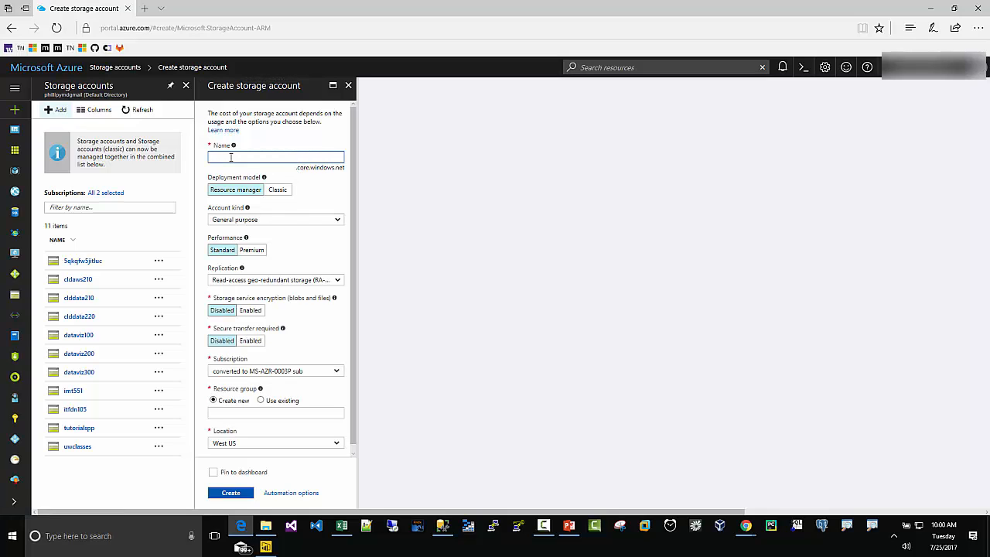
type("powerbidemo")
left_click(221, 415)
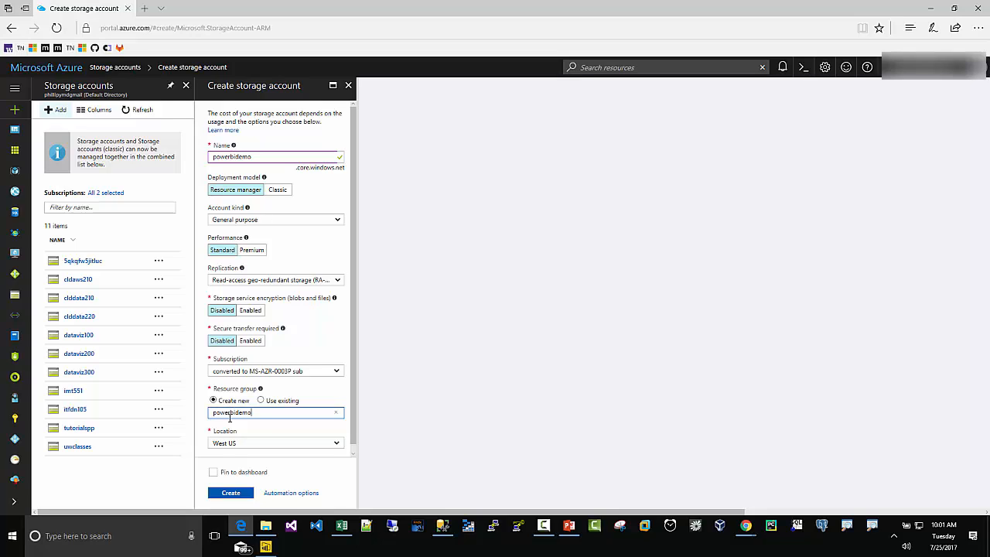
left_click(213, 472)
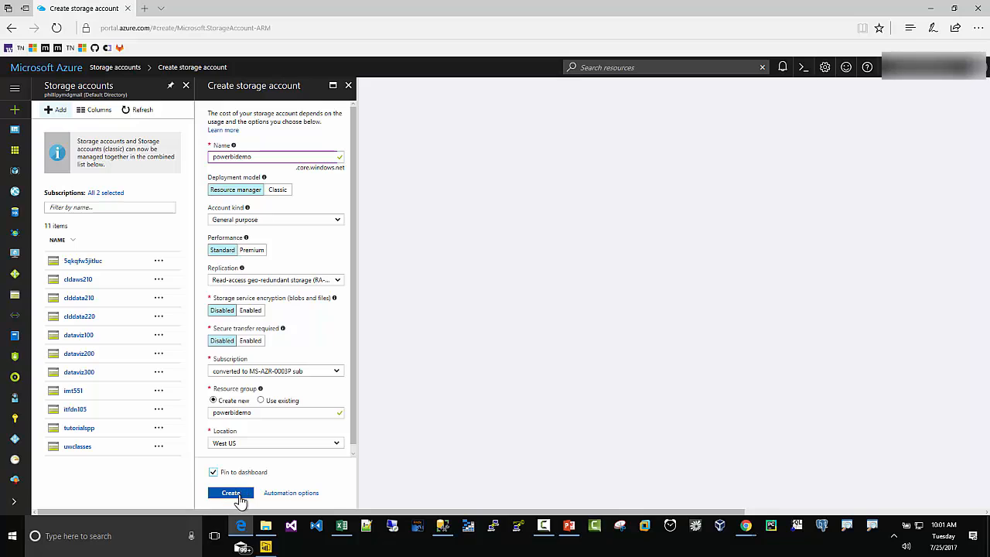
left_click(240, 497)
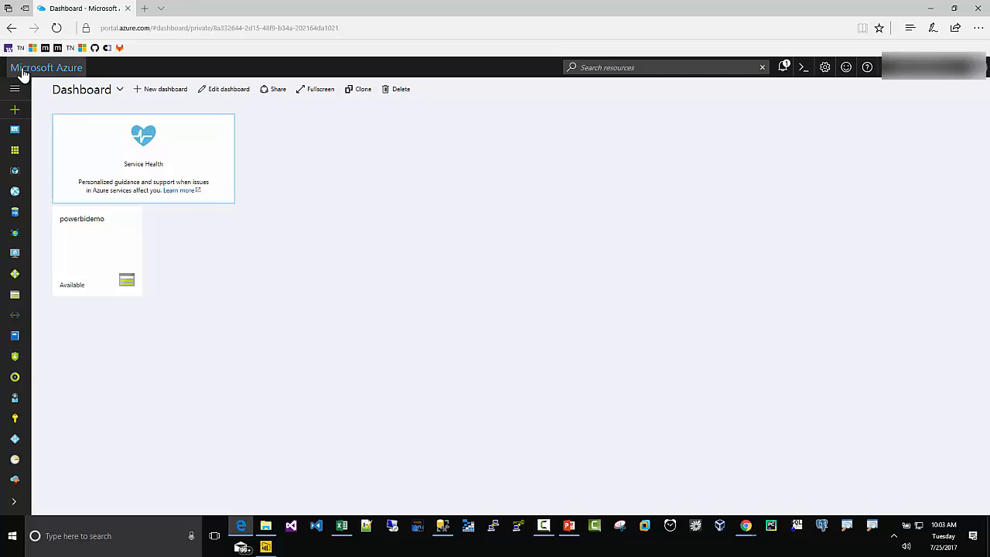
Create a private blob container named powerbidemo in the powerbidemo storage account.
left_click(100, 254)
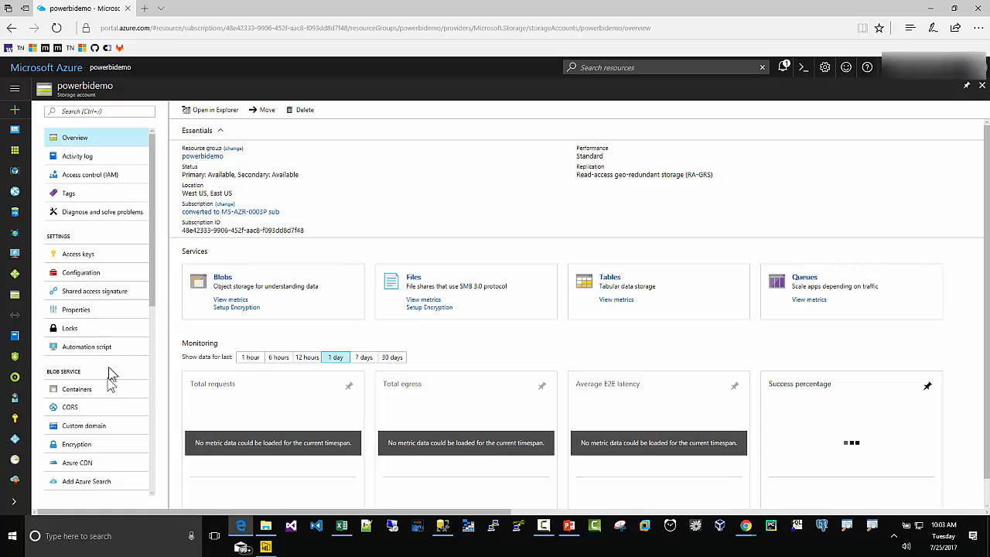
left_click(88, 396)
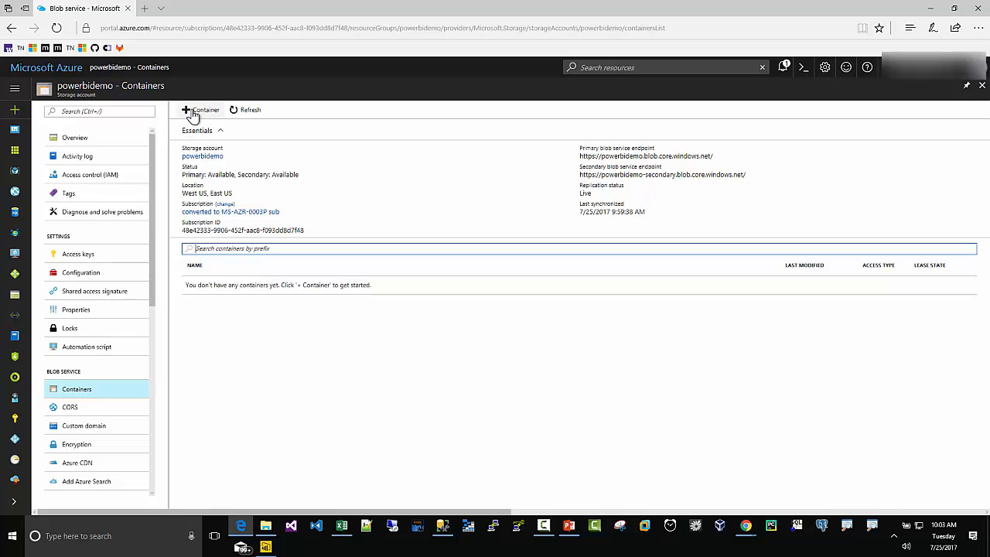
left_click(192, 113)
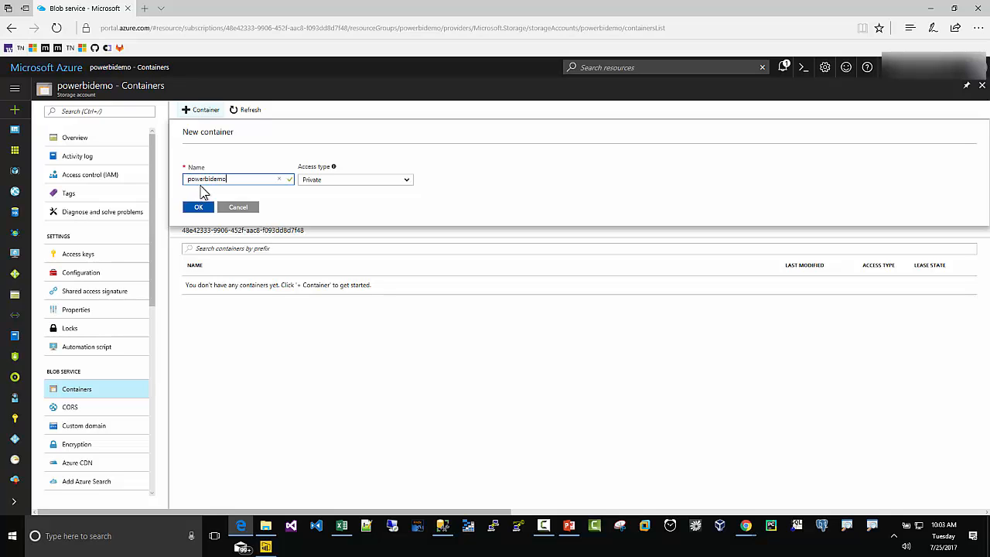
type("powerbidemo")
left_click(198, 207)
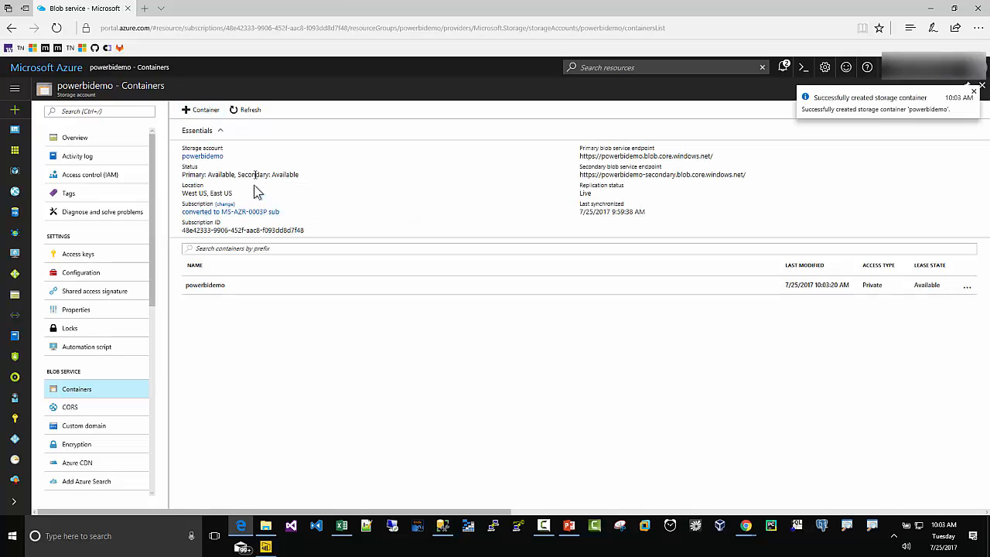
Open the powerbidemo container and start a blob upload, browsing for the file to upload.
left_click(219, 289)
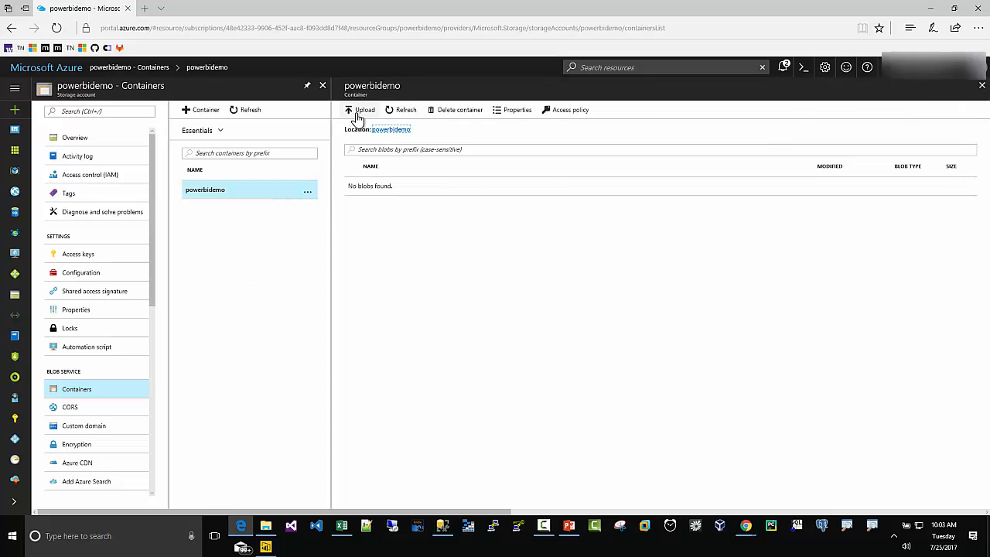
left_click(358, 114)
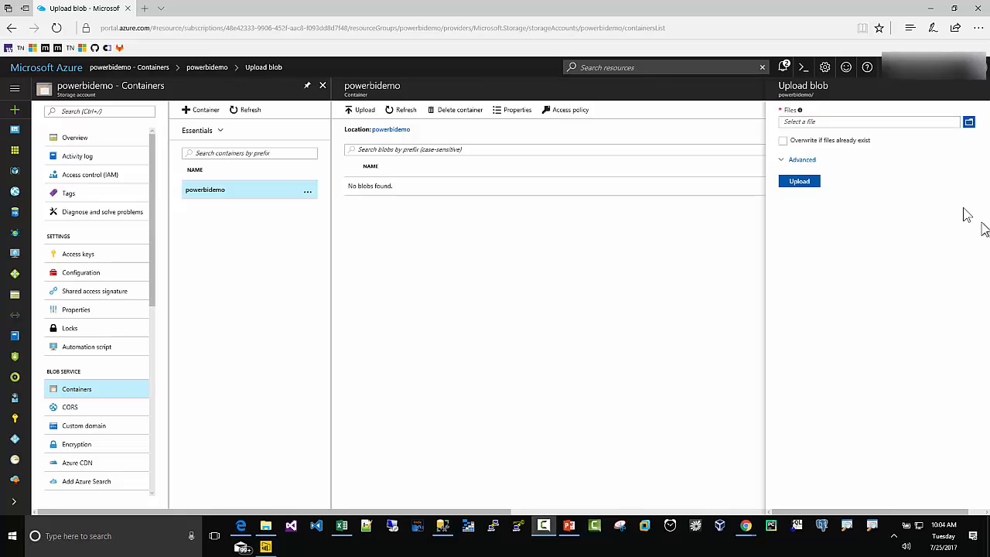
left_click(968, 123)
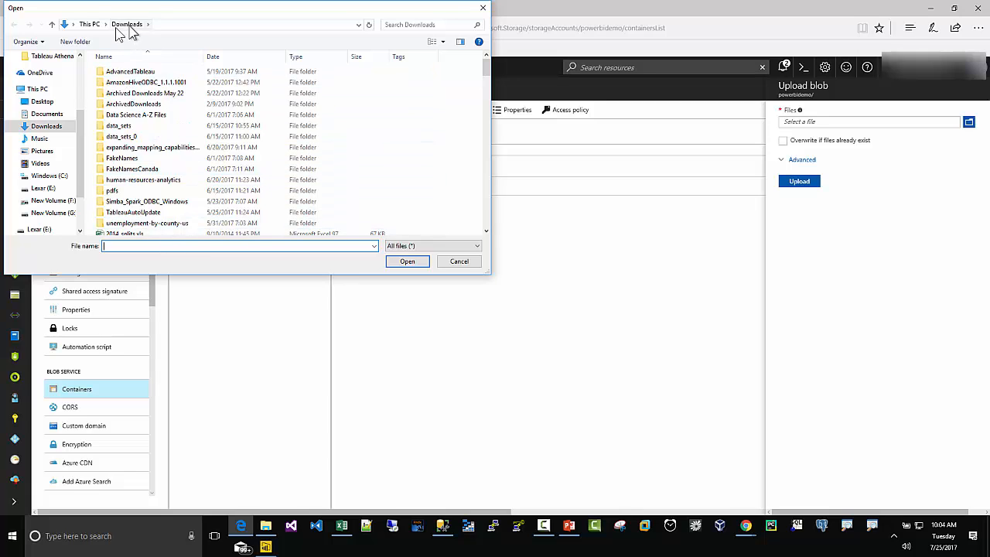
Try to reach the sampledatabase folder under Documents\Power BI SQL Server Database by its full path.
left_click(65, 25)
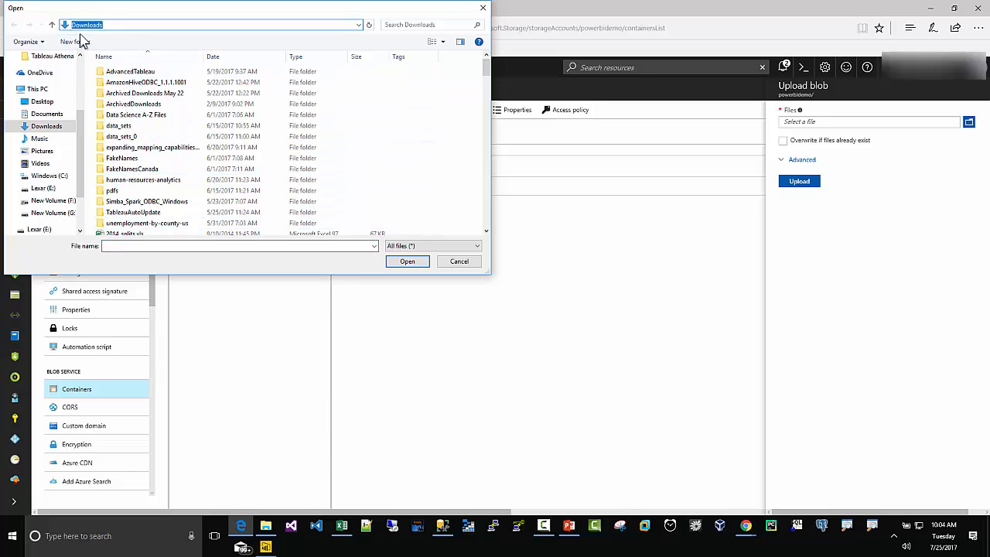
right_click(88, 24)
left_click(113, 67)
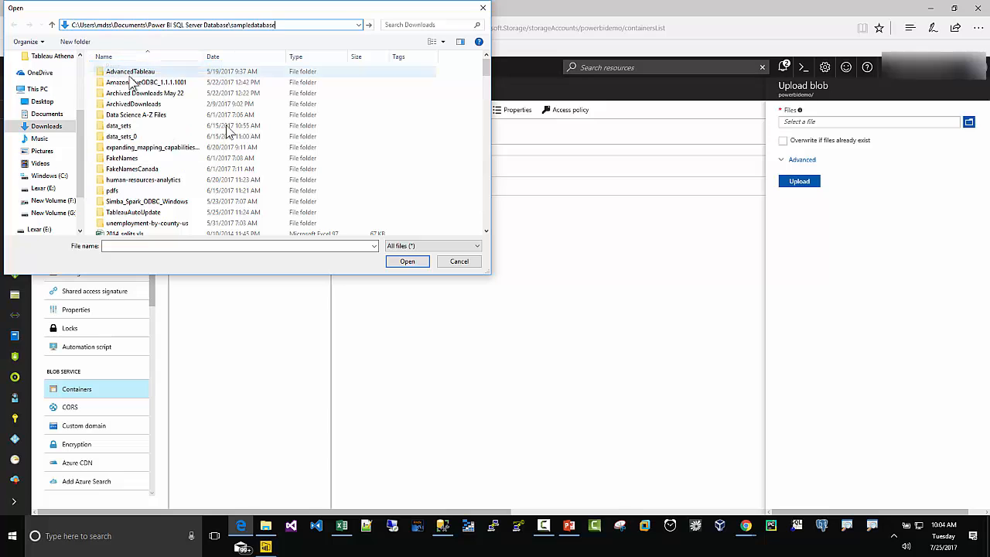
left_click(402, 263)
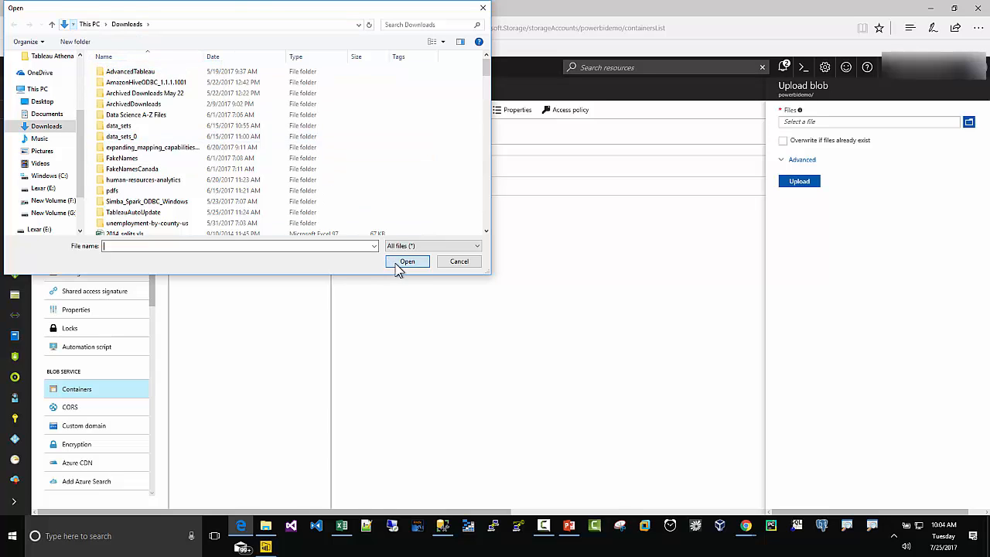
scroll(161, 147, "down", 3)
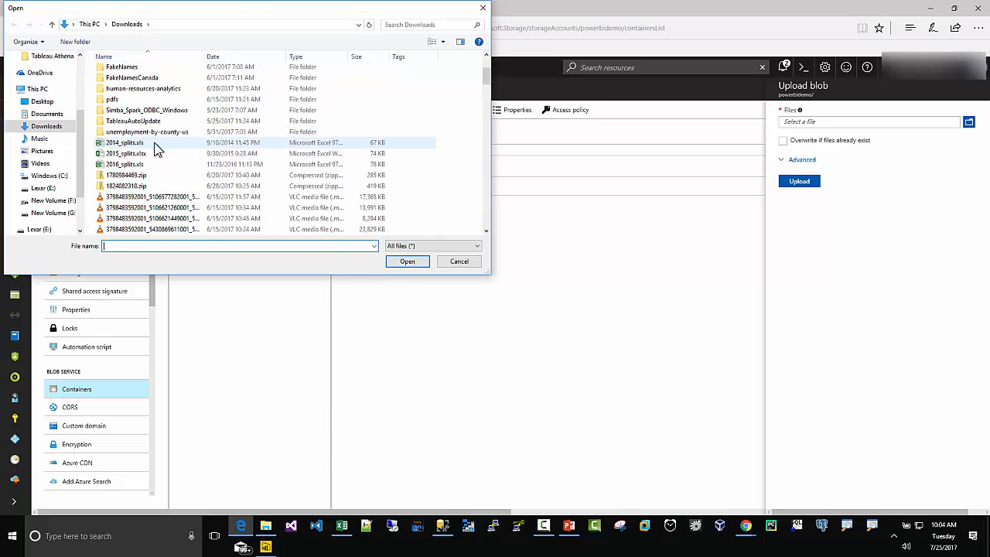
left_click(56, 128)
Upload WideWorldImporters-Full.bacpac from Documents\Power BI SQL Server Database\sampledatabase to the powerbidemo container.
left_click(54, 115)
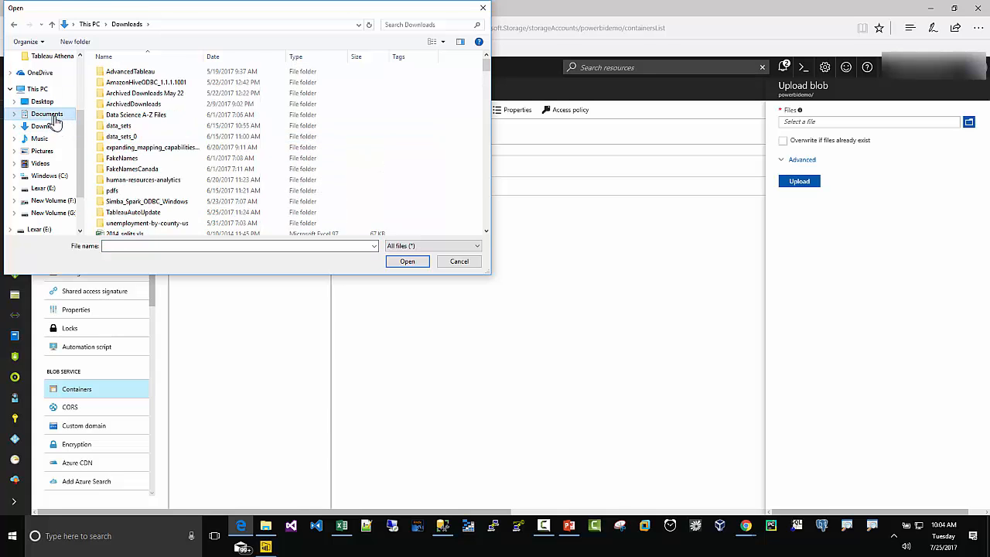
scroll(136, 155, "down", 3)
double_click(135, 177)
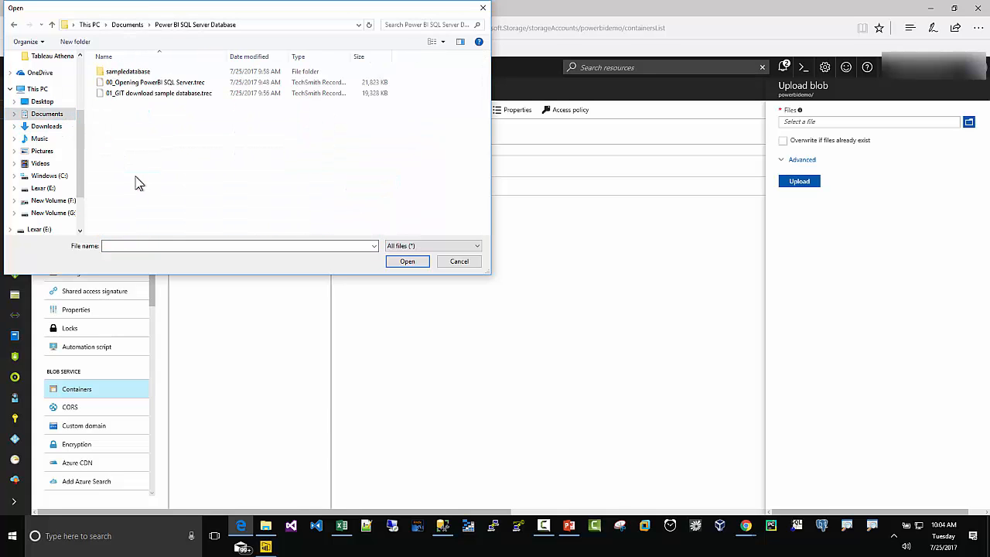
double_click(122, 72)
left_click(127, 73)
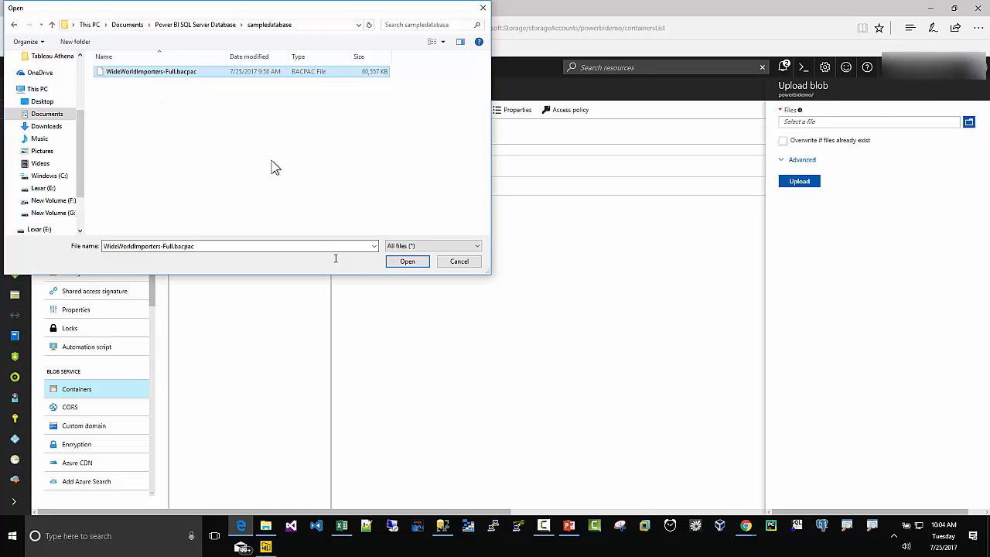
left_click(399, 263)
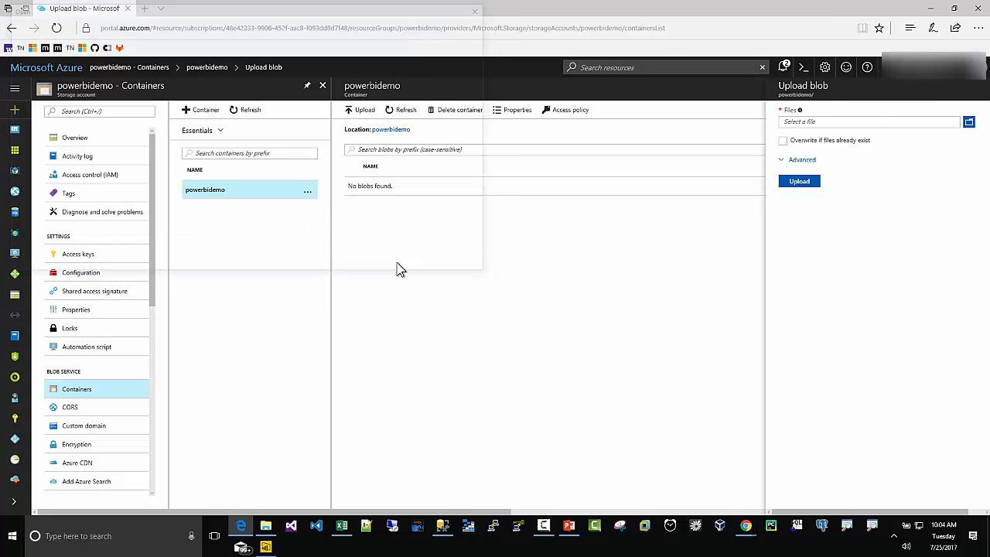
left_click(810, 185)
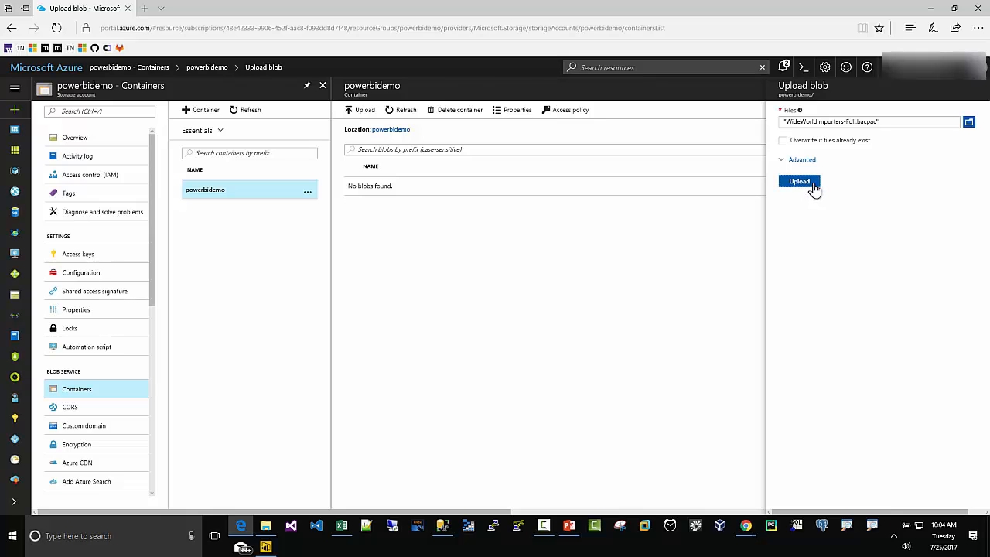
left_click(790, 185)
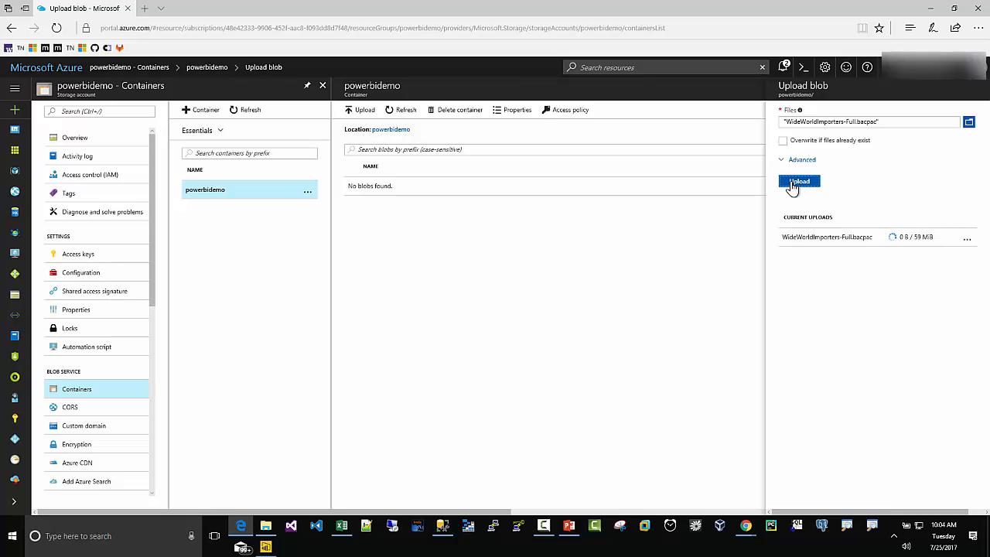
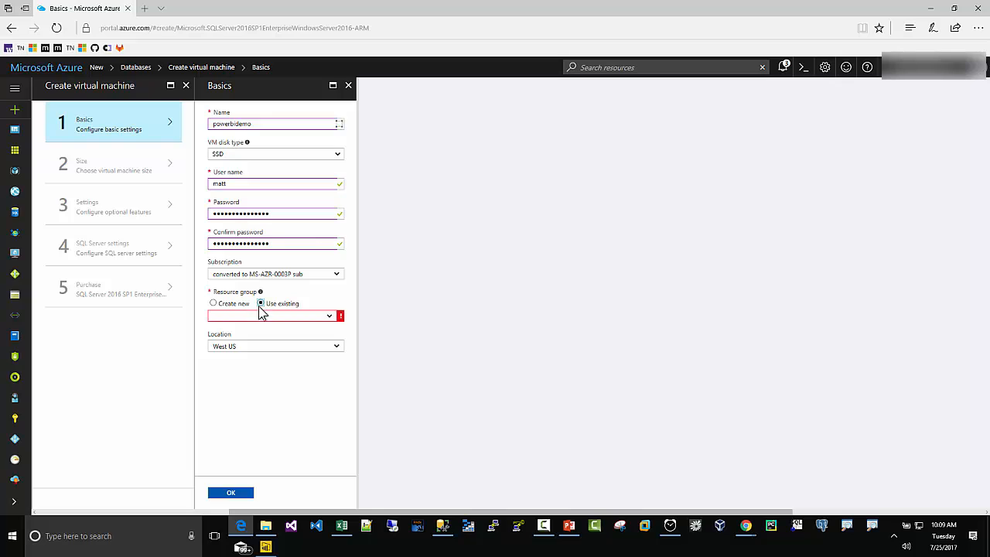
Assign the virtual machine to the existing resource group powerbidemo and accept its basic settings.
left_click(330, 318)
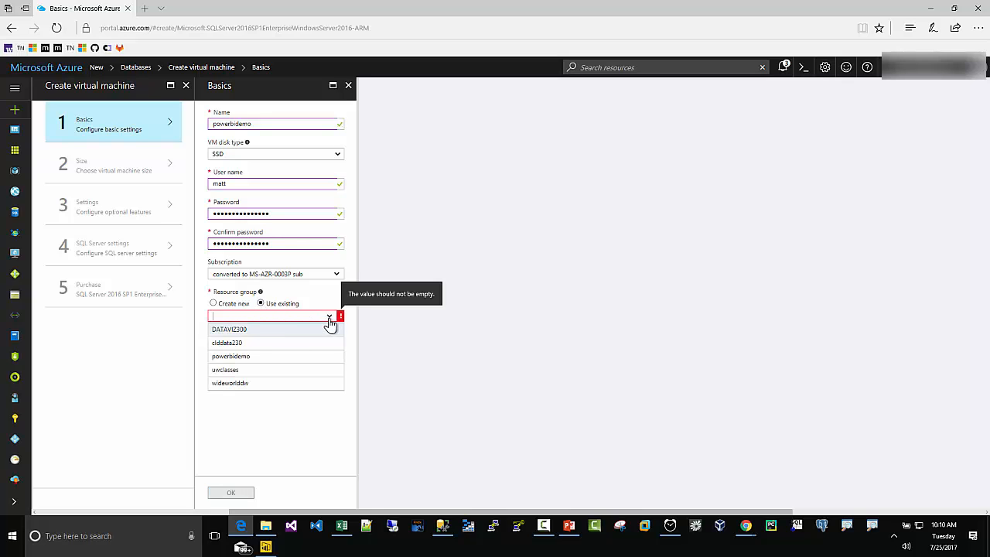
left_click(255, 358)
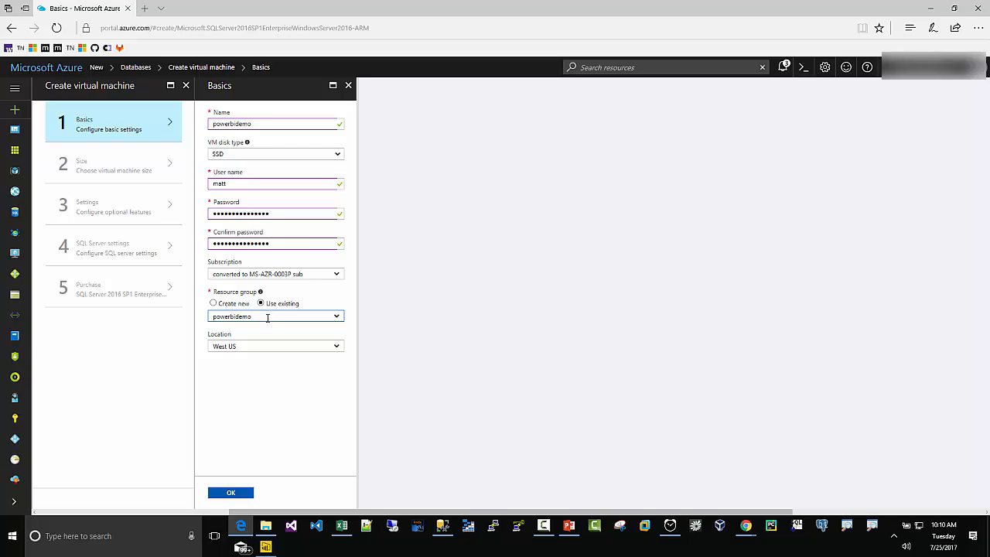
left_click(229, 493)
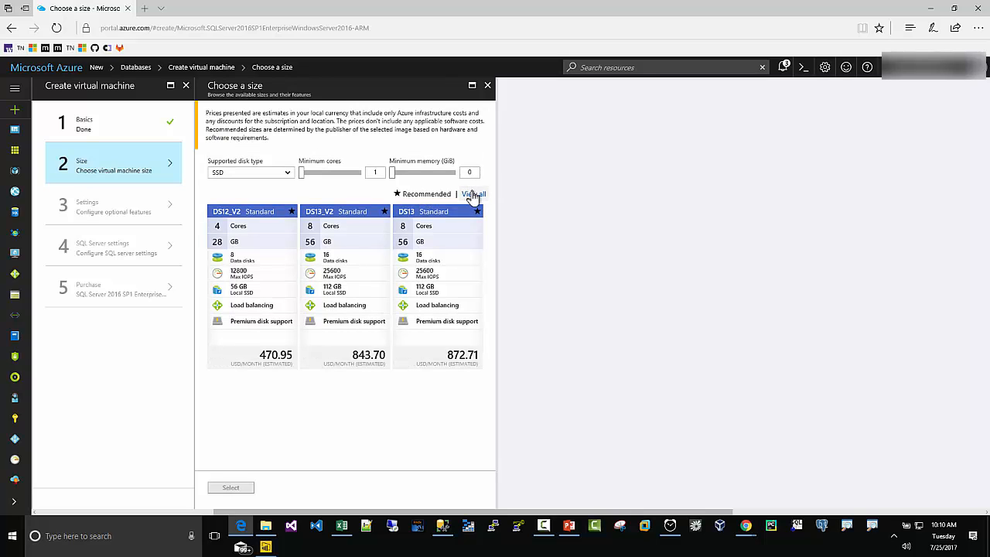
Choose the DS1_V2 Standard size from all available sizes and accept the virtual machine's default optional settings.
left_click(473, 195)
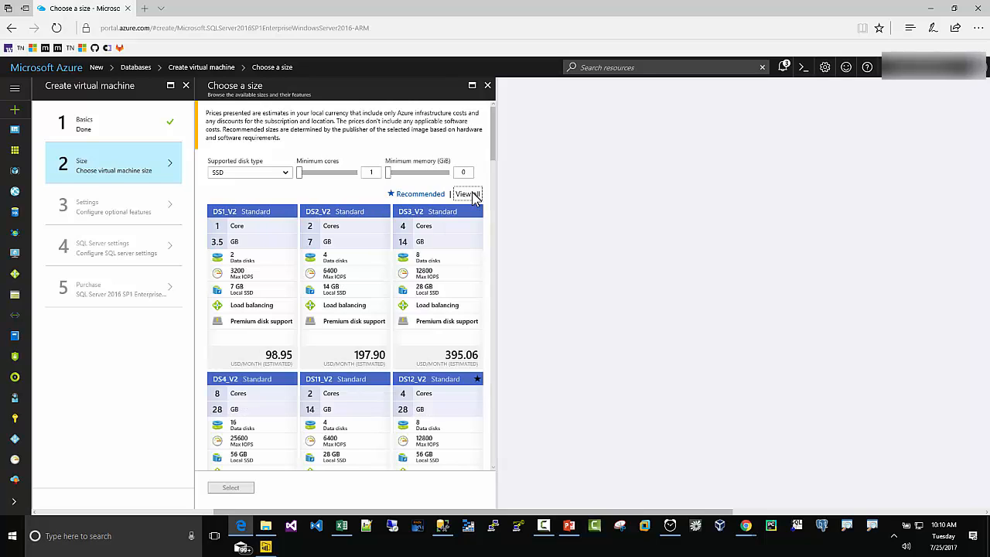
left_click(263, 243)
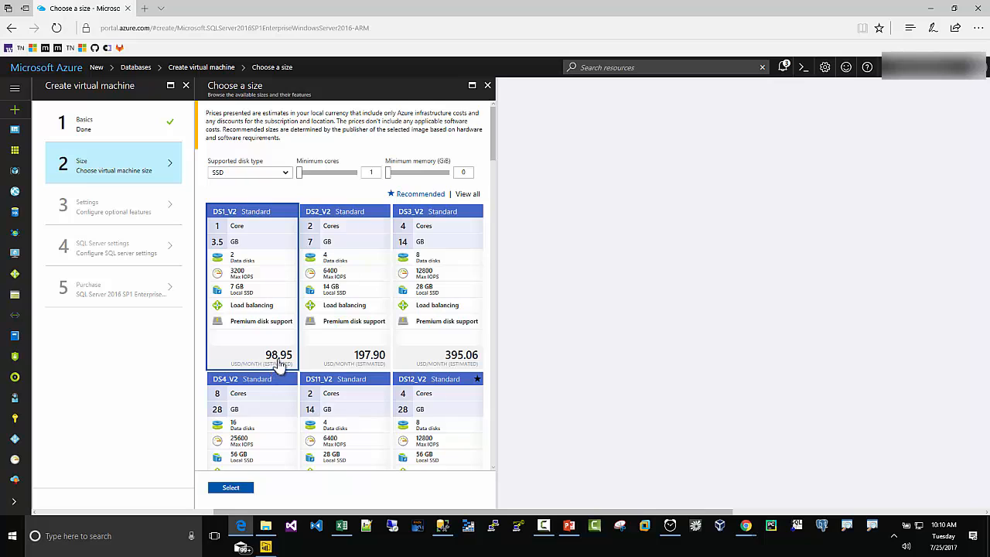
left_click(229, 491)
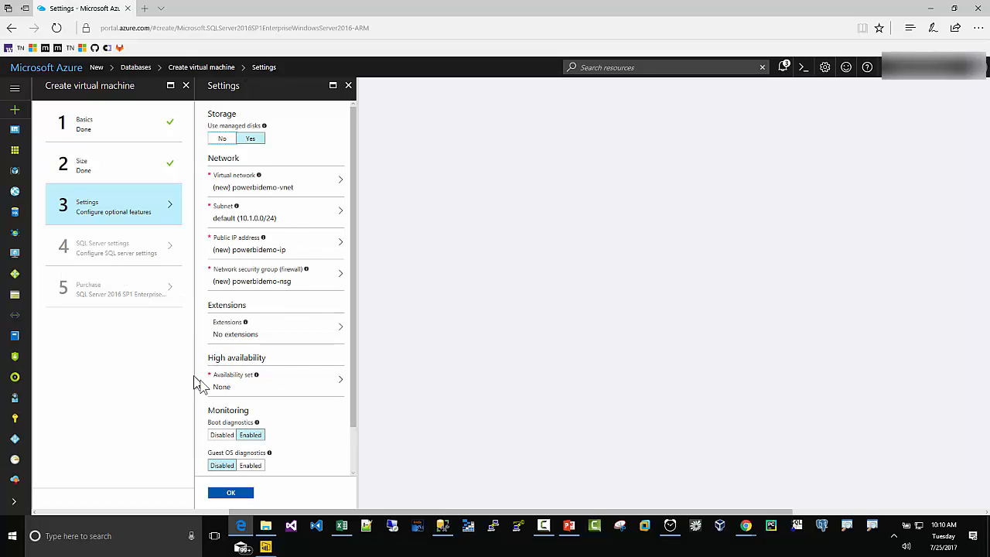
left_click(229, 495)
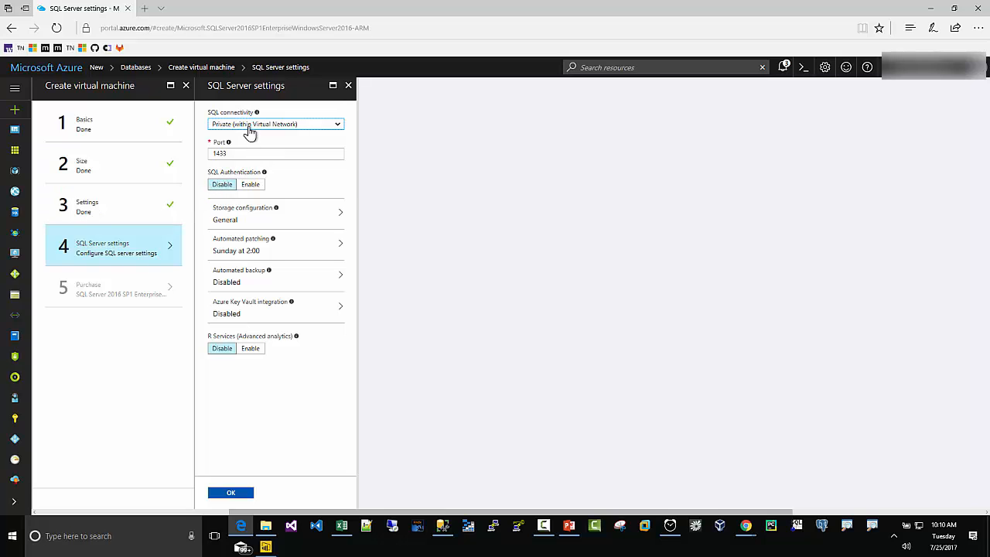
Set SQL connectivity to Public (Internet), enable SQL Authentication, and purchase the virtual machine.
left_click(338, 126)
left_click(249, 164)
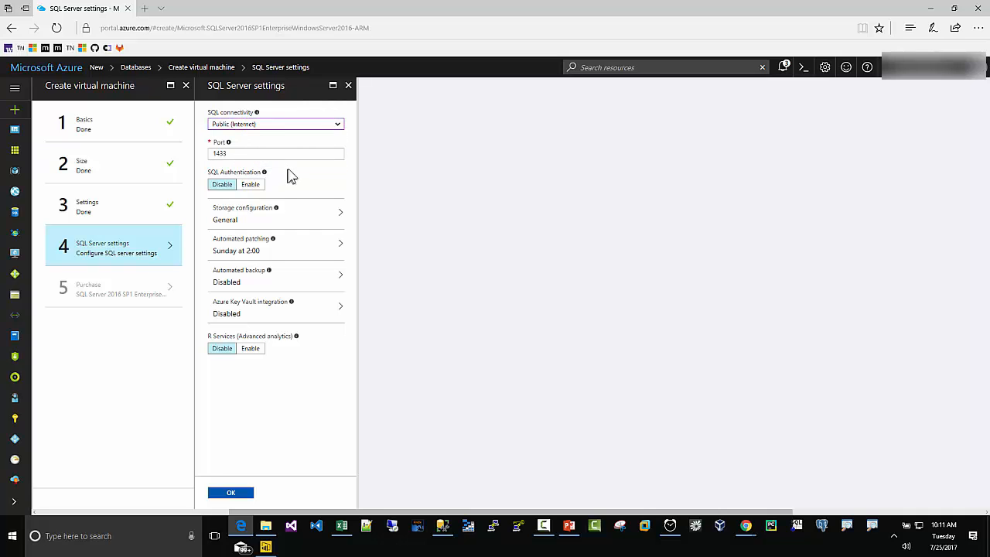
left_click(252, 185)
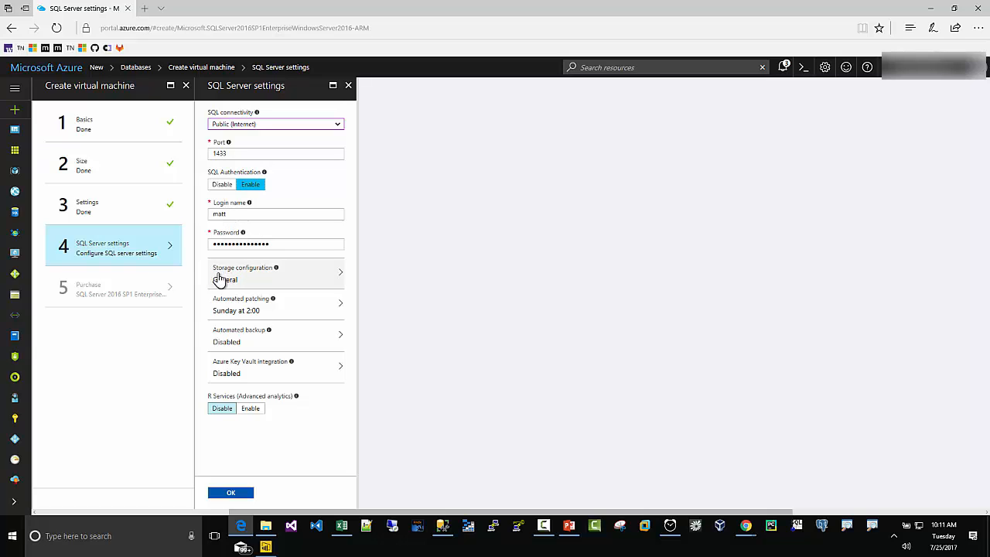
left_click(240, 495)
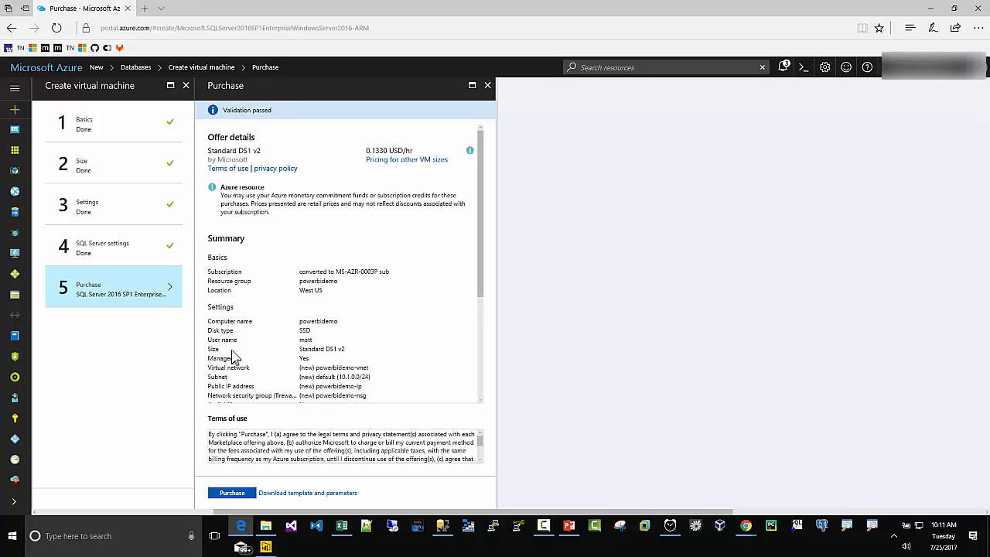
left_click(232, 493)
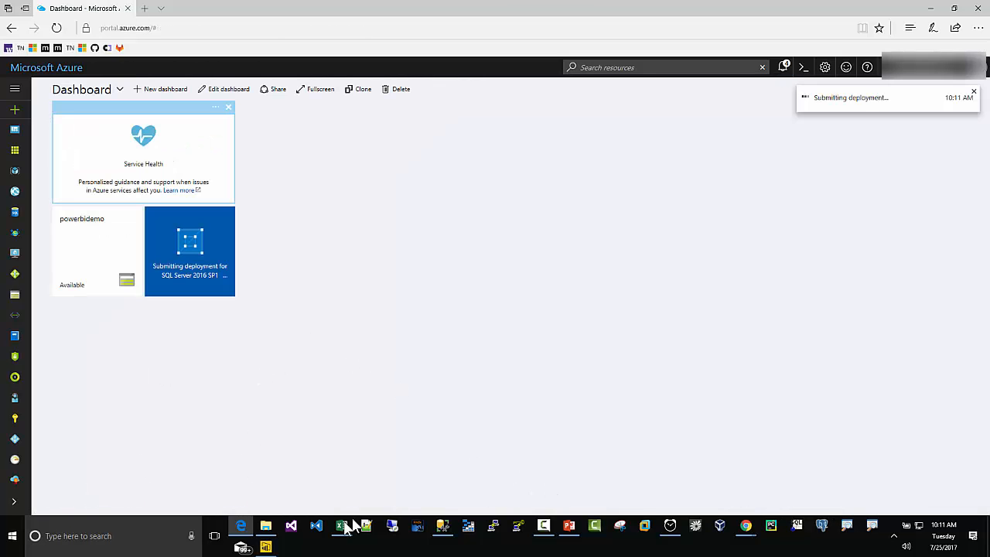
Switch to Alarms & Clock and start the stopwatch to time the virtual machine deployment.
left_click(121, 536)
type("cloc")
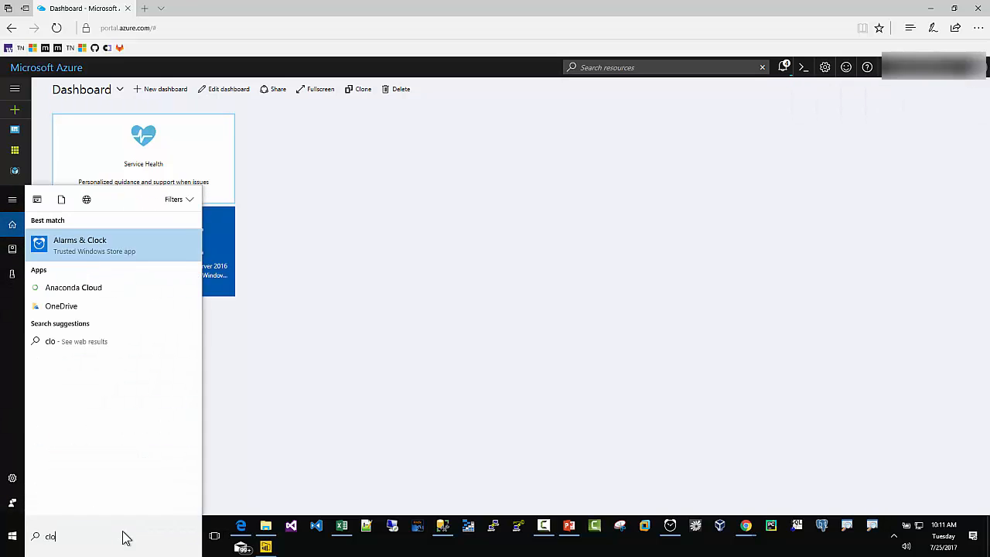
left_click(133, 246)
left_click(527, 268)
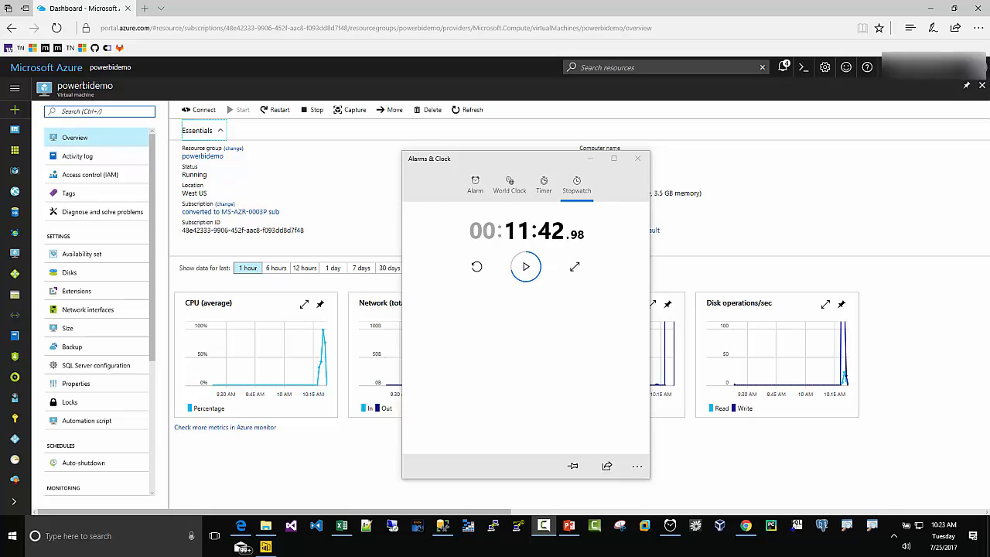
Check the powerbidemo virtual machine on the Azure dashboard and look up the powerbidemo resource group.
left_click(45, 75)
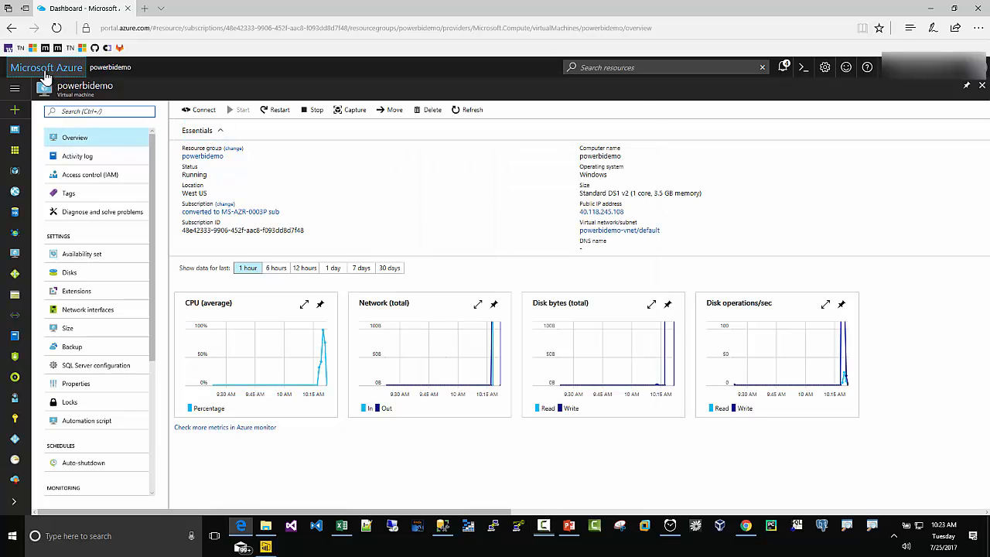
left_click(45, 70)
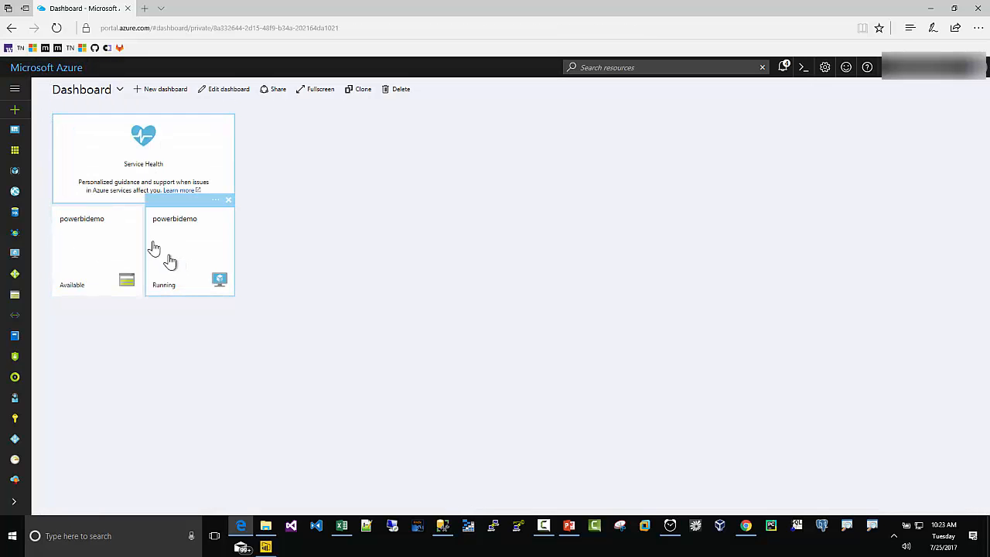
left_click(14, 172)
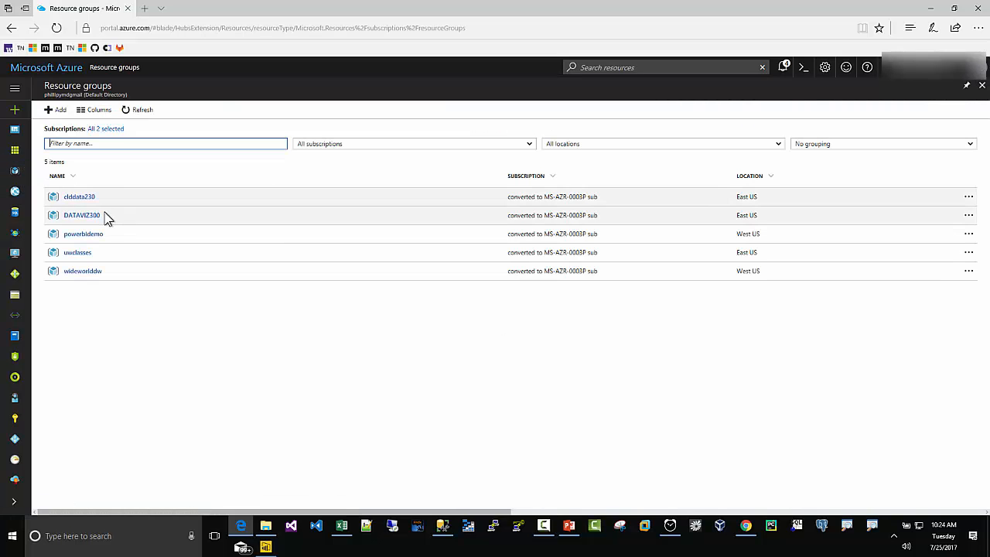
left_click(94, 236)
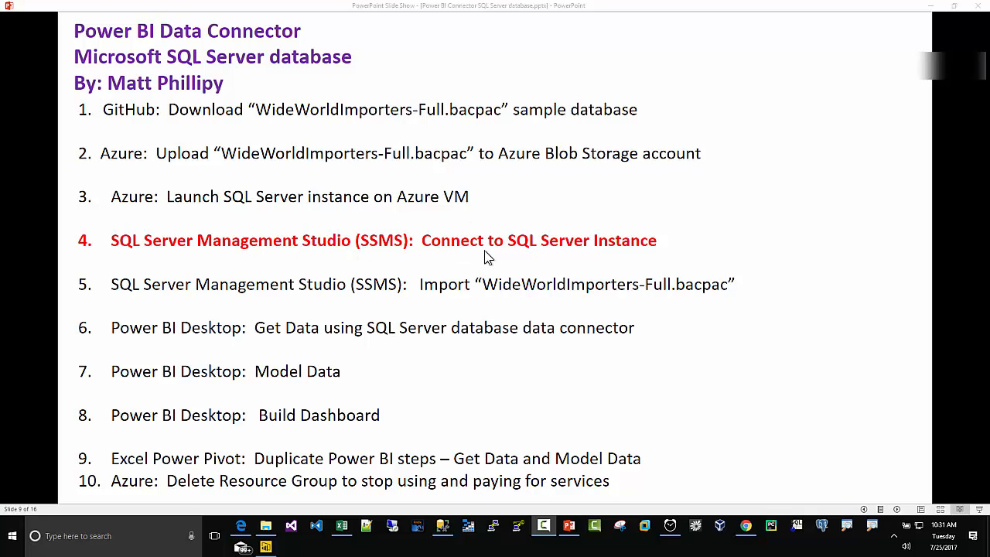
In the powerbidemo resource group, set the DNS name label of the powerbidemo-ip public IP address to powerbidemo and save the configuration.
left_click(241, 530)
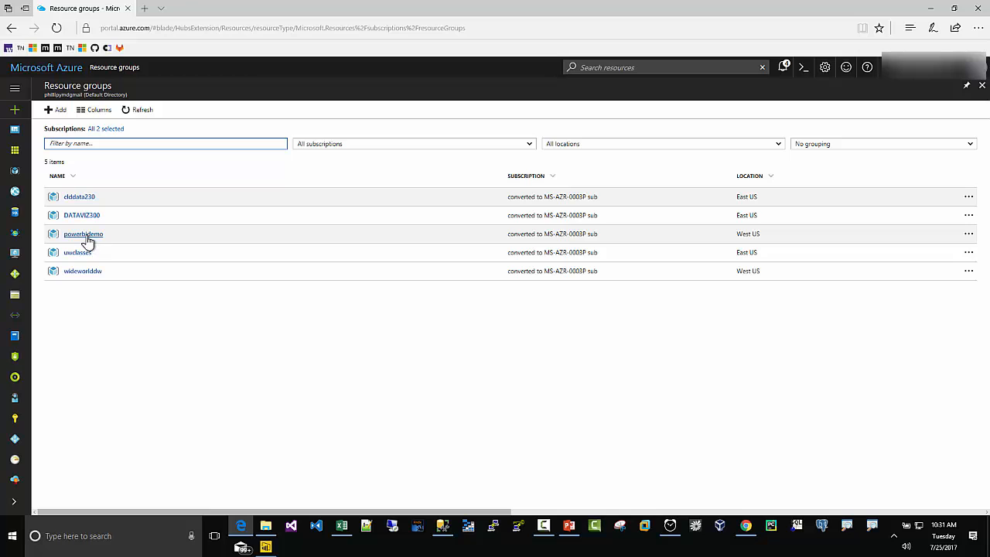
left_click(15, 173)
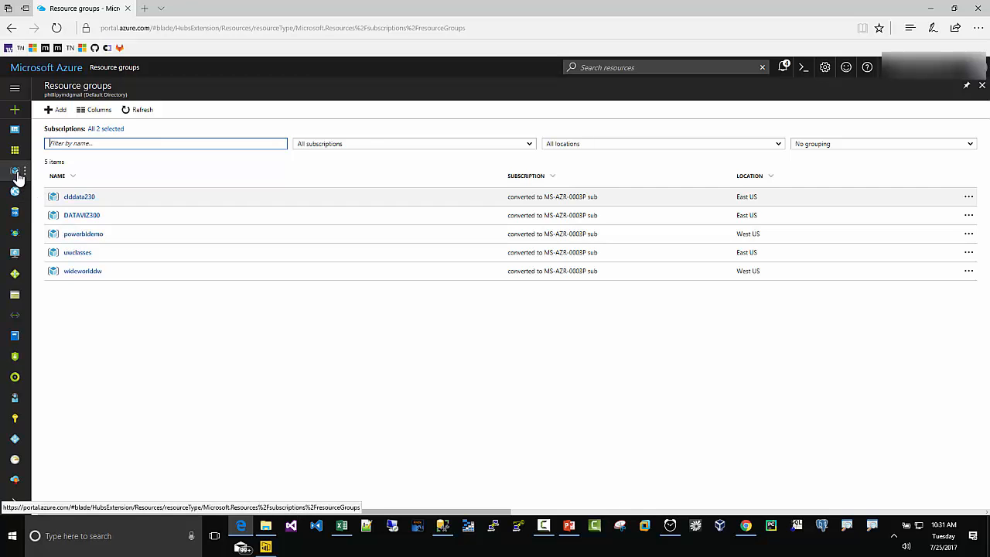
left_click(75, 237)
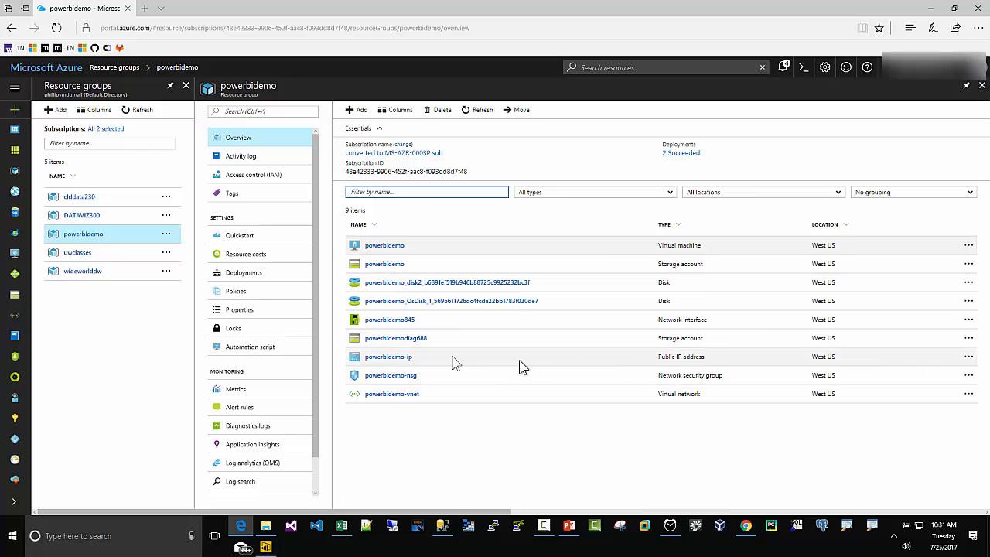
left_click(376, 358)
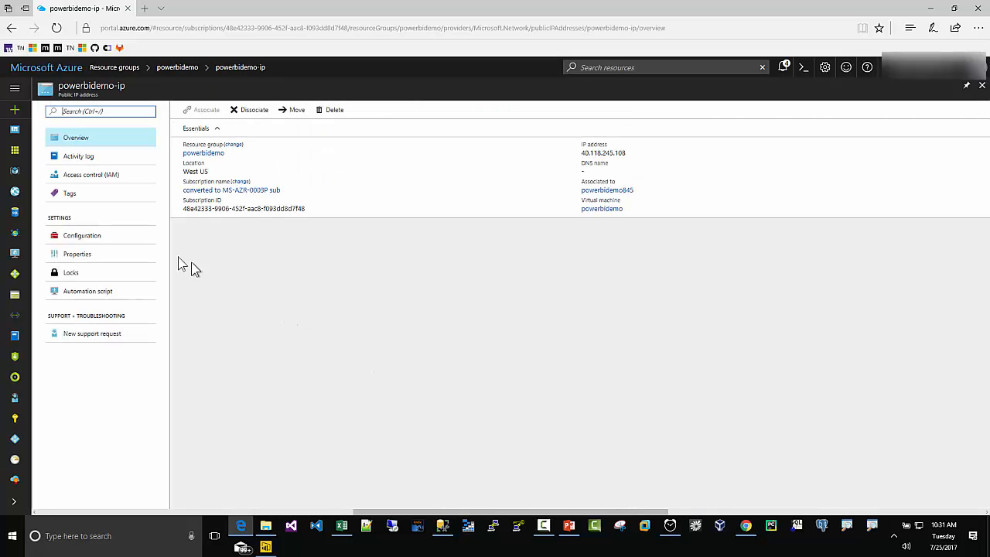
left_click(88, 236)
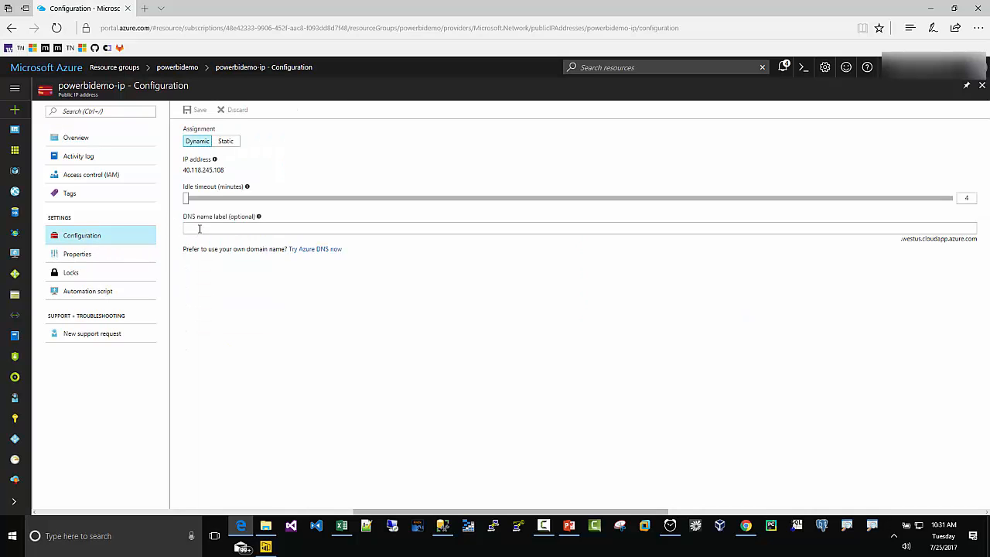
left_click(200, 229)
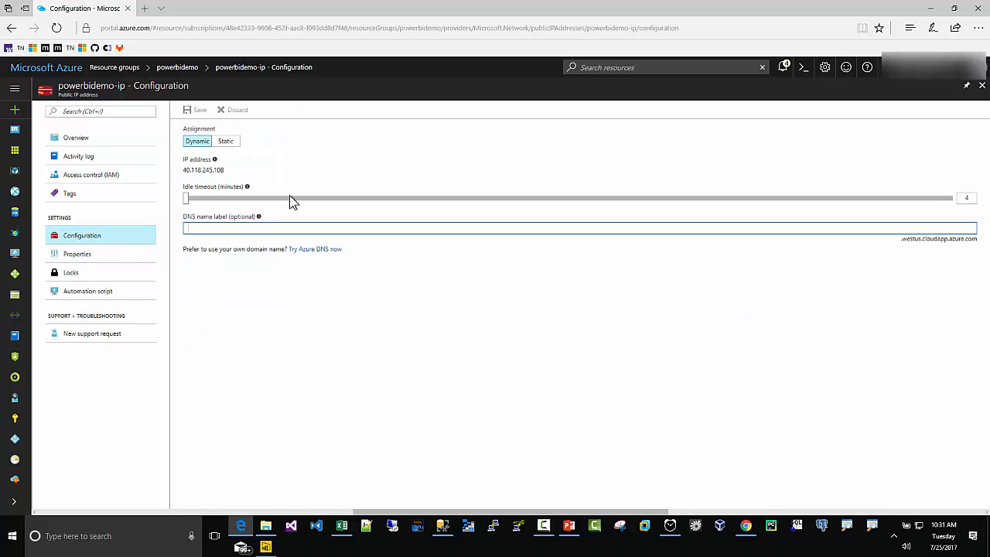
type("powerbidemo")
left_click(198, 112)
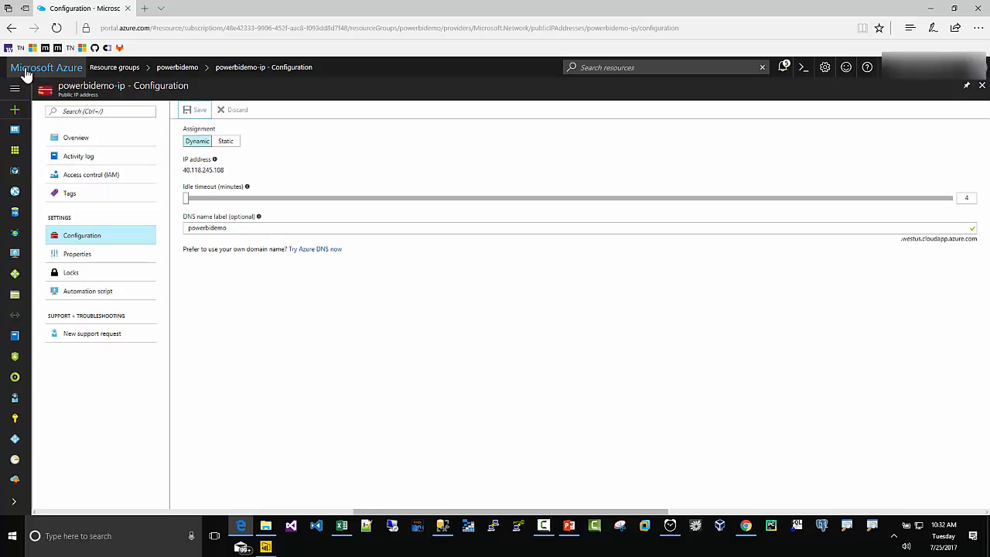
Open the powerbidemo virtual machine from its resource group and copy its DNS name.
left_click(15, 175)
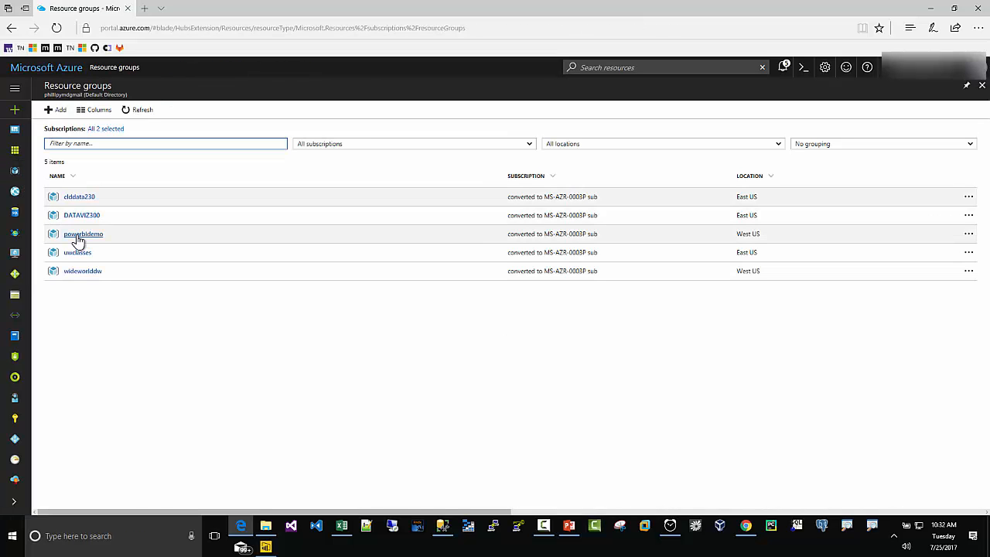
left_click(78, 234)
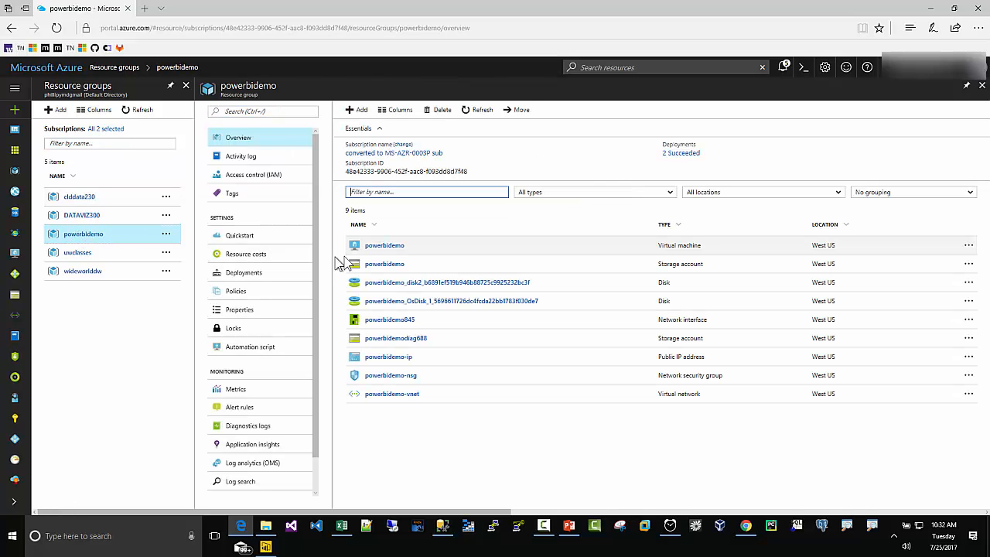
left_click(381, 250)
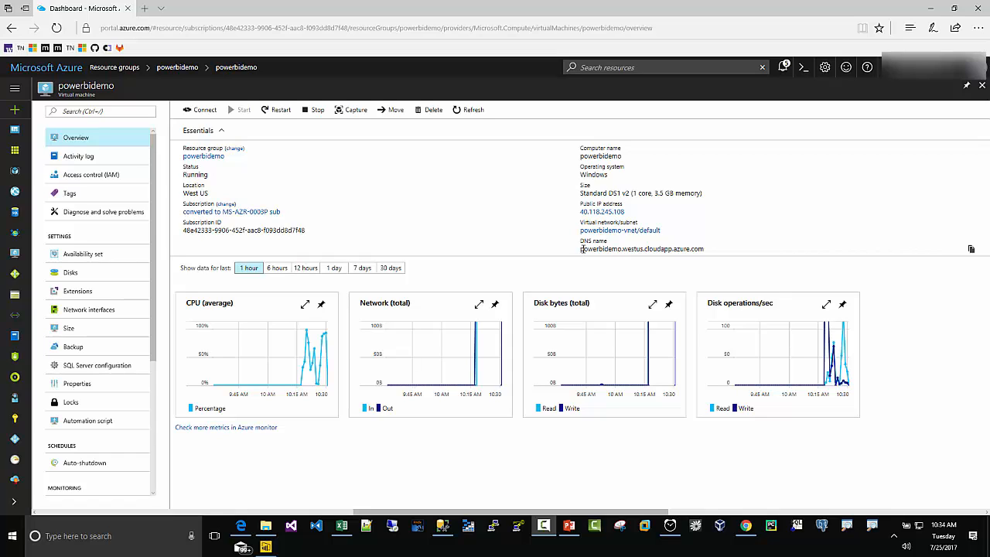
left_click_drag(581, 249, 706, 248)
key("ctrl+c")
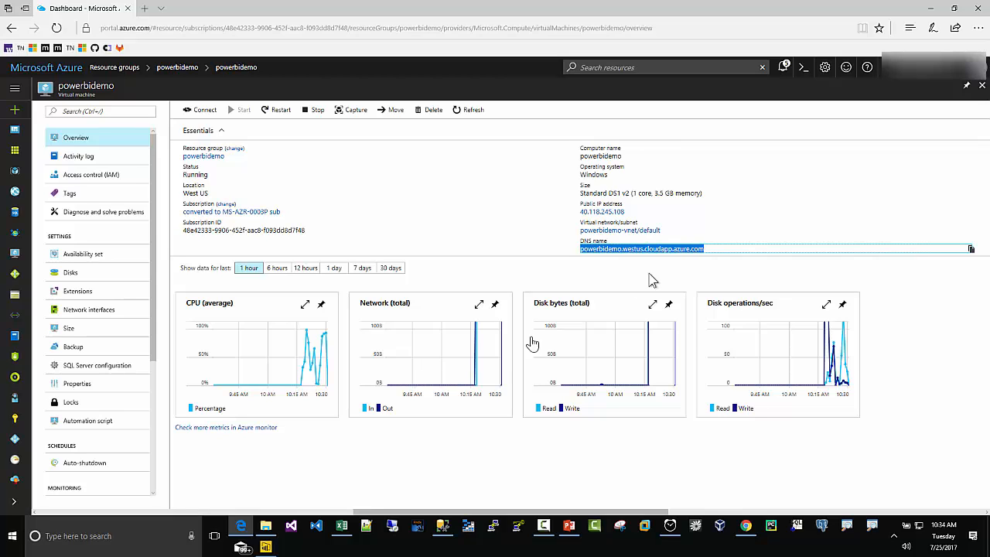
left_click(392, 525)
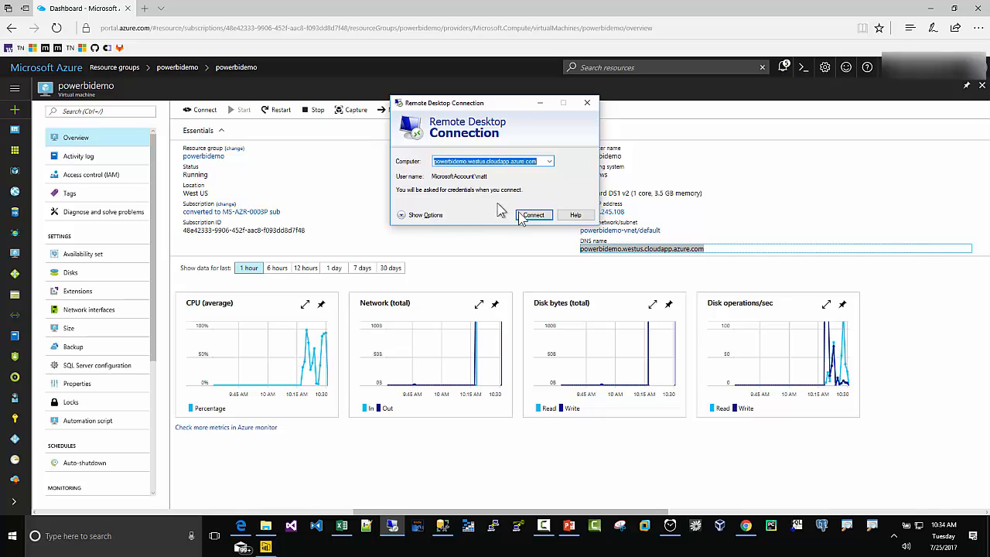
left_click(588, 103)
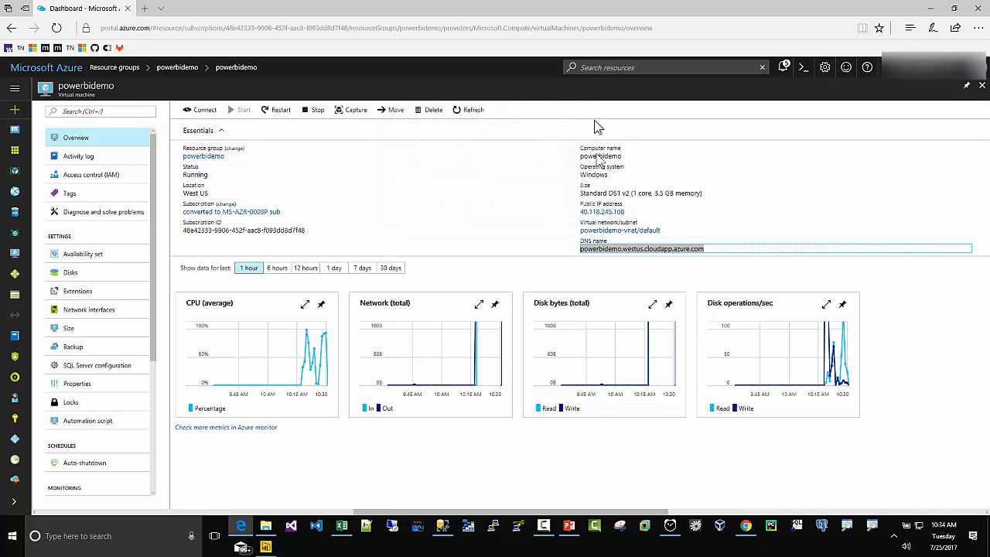
right_click(611, 255)
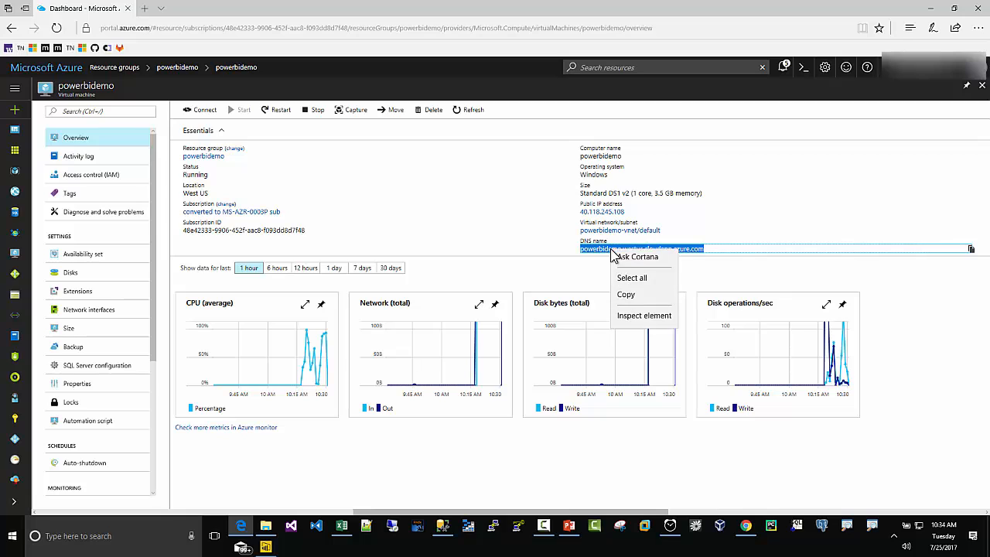
left_click(623, 298)
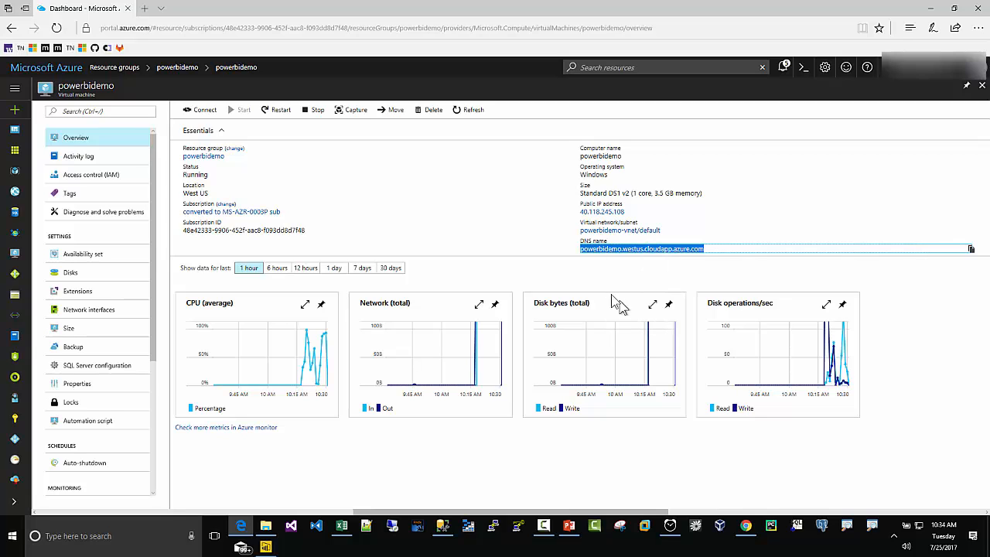
Switch to SQL Server Management Studio and connect to the Database Engine at powerbidemo.westus.cloudapp.azure.com with SQL Server Authentication, entering the login password.
left_click(444, 529)
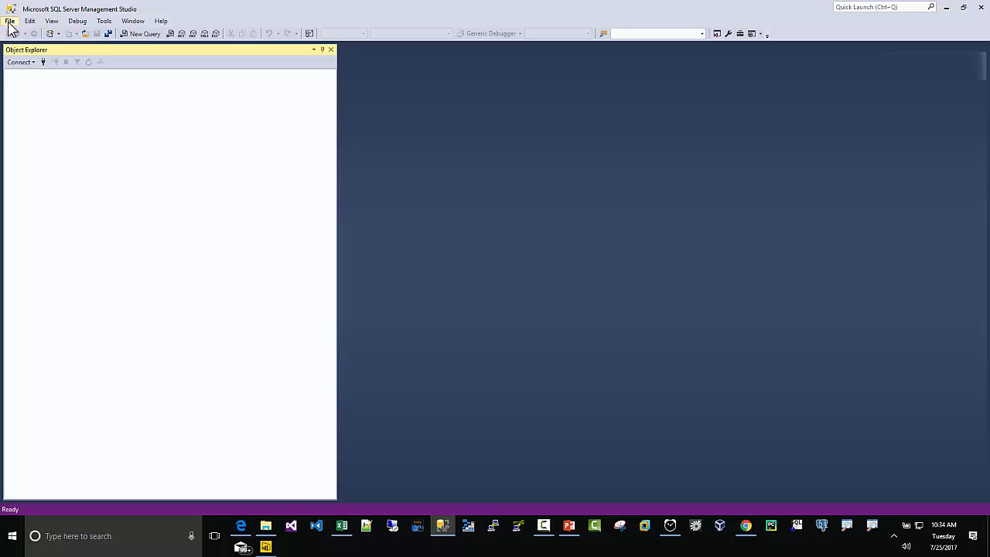
left_click(25, 62)
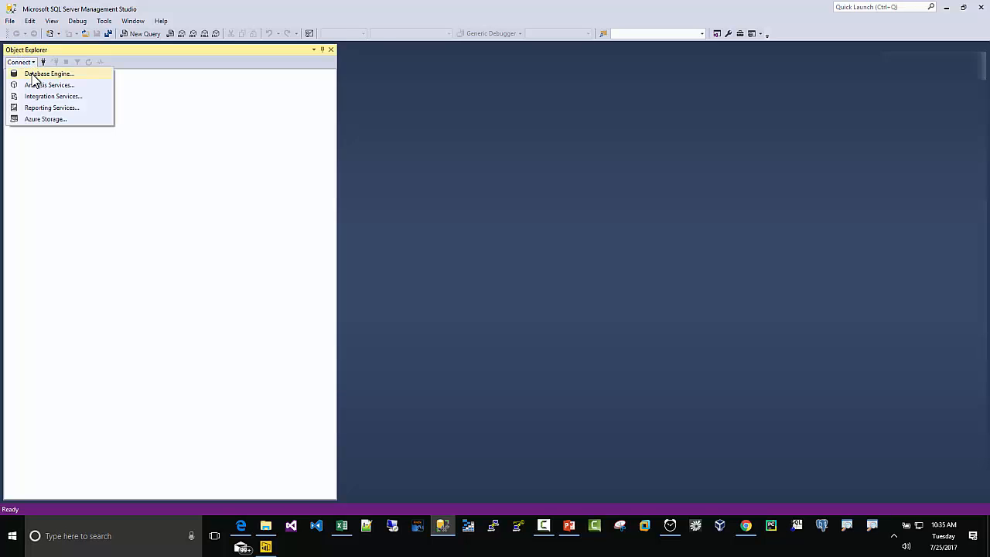
left_click(32, 75)
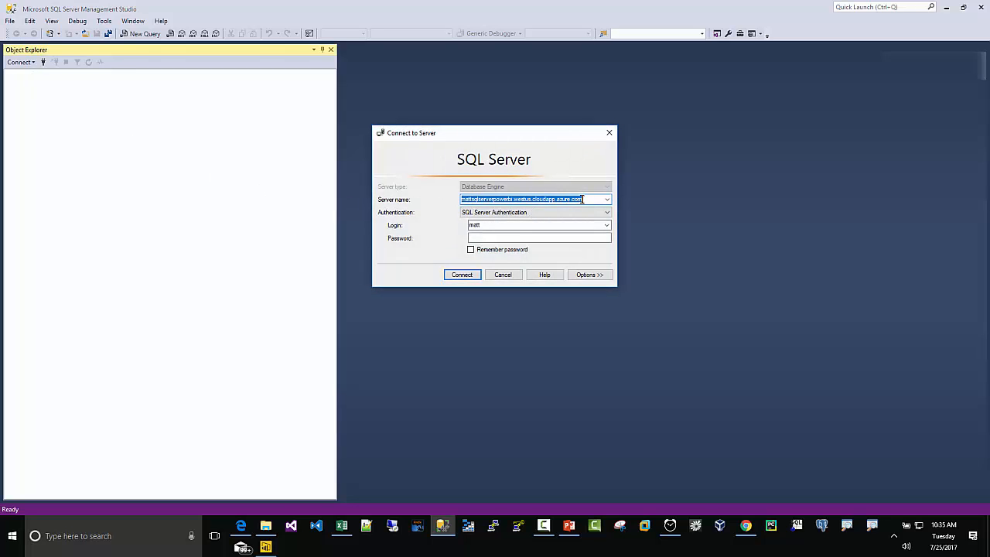
left_click_drag(583, 200, 446, 201)
right_click(483, 199)
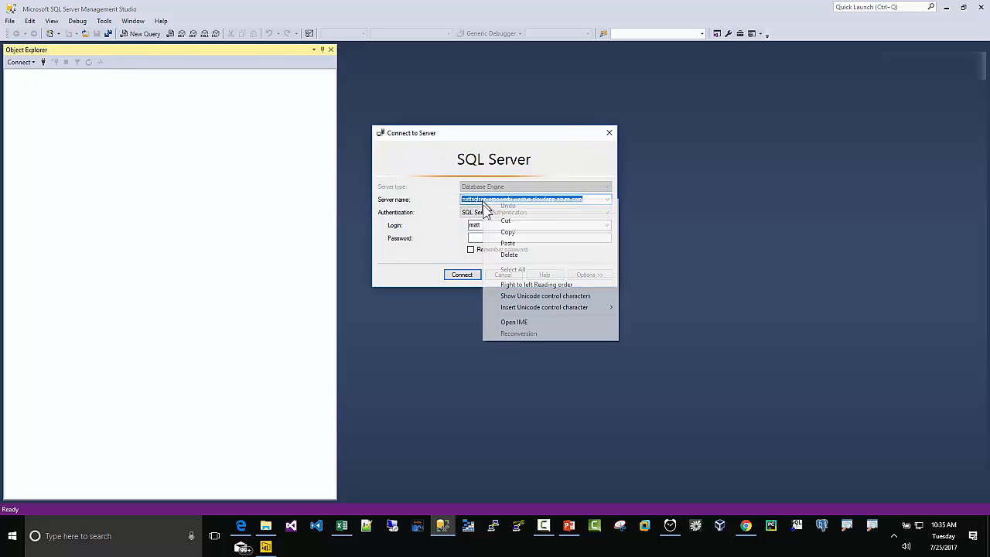
left_click(507, 244)
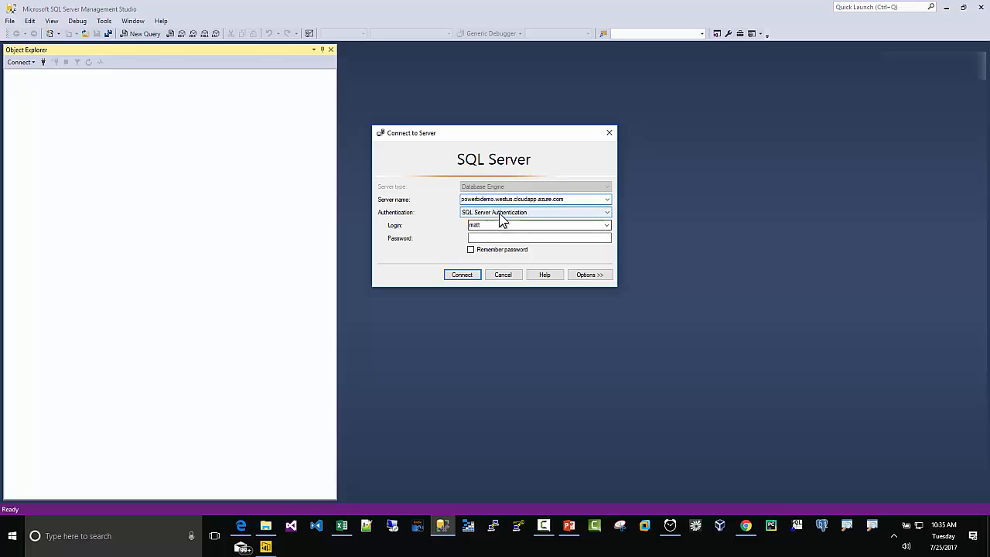
left_click(493, 238)
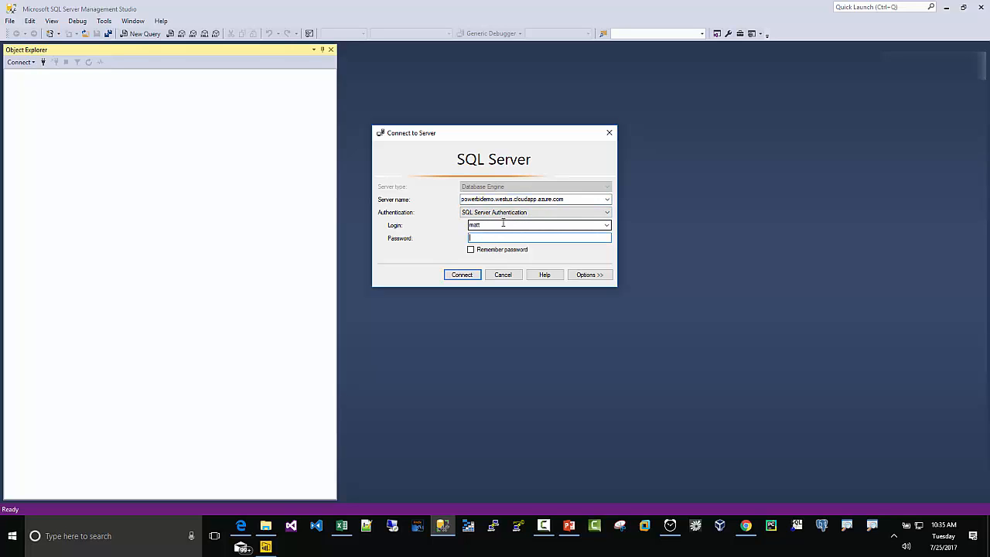
type("****")
left_click(451, 275)
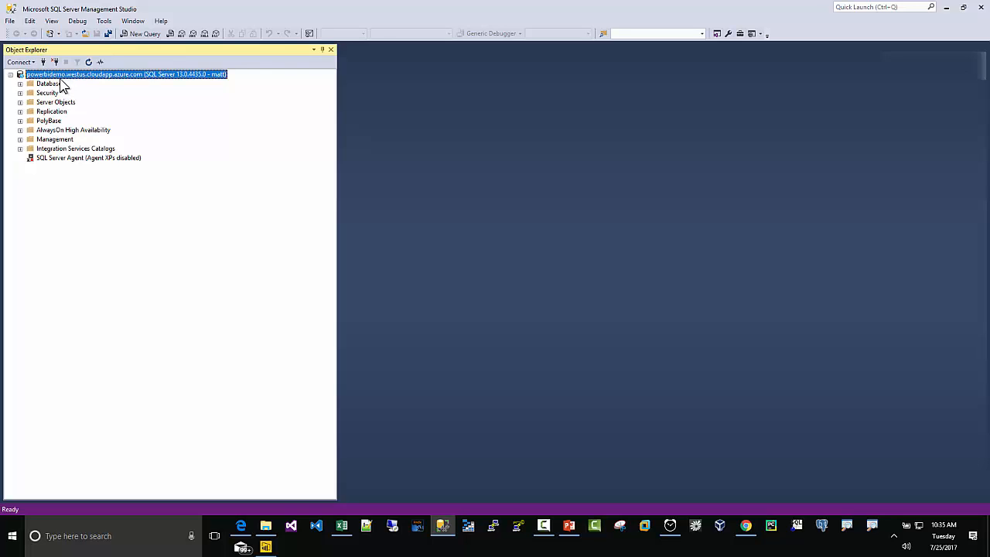
Expand Databases and System Databases on the connected server, and start importing a data-tier application from the Databases folder.
left_click(21, 83)
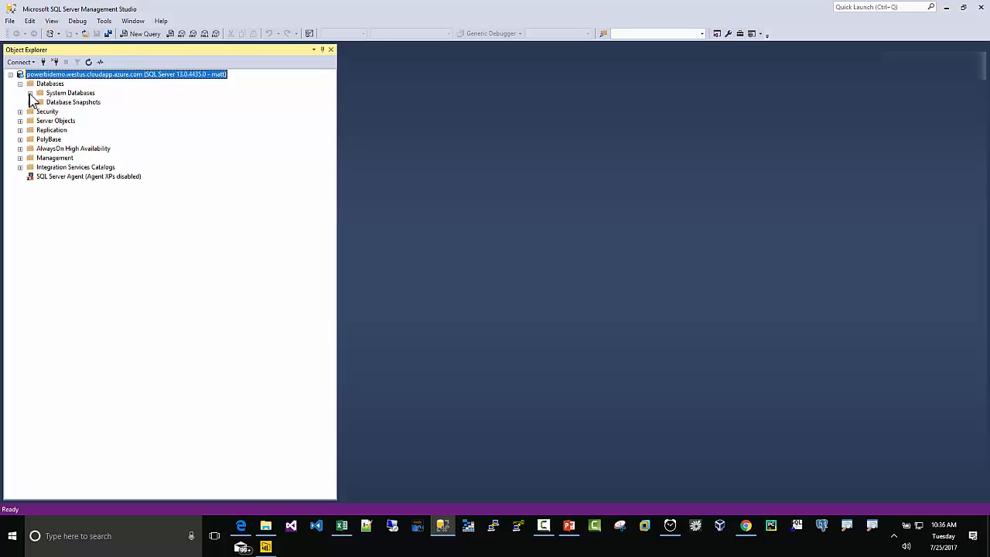
left_click(31, 93)
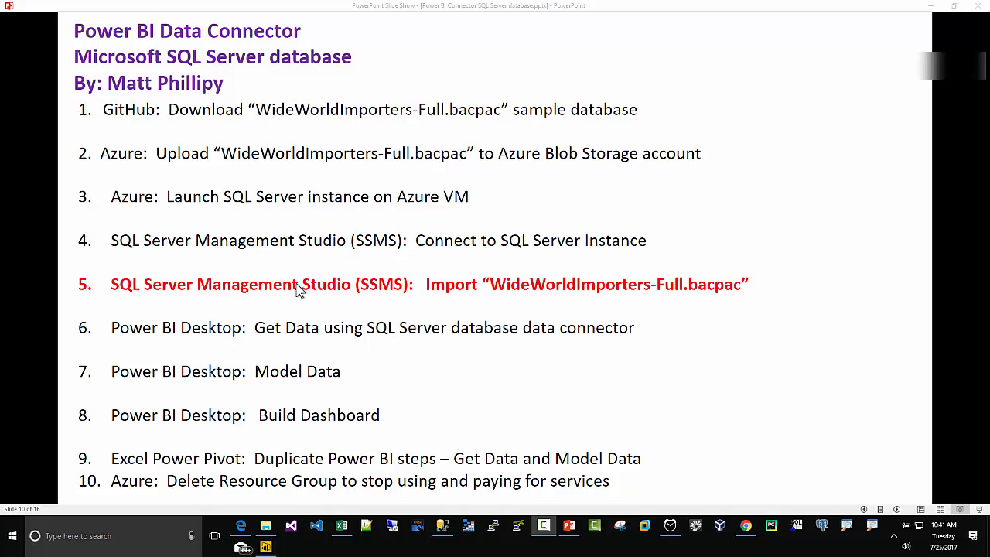
left_click(442, 526)
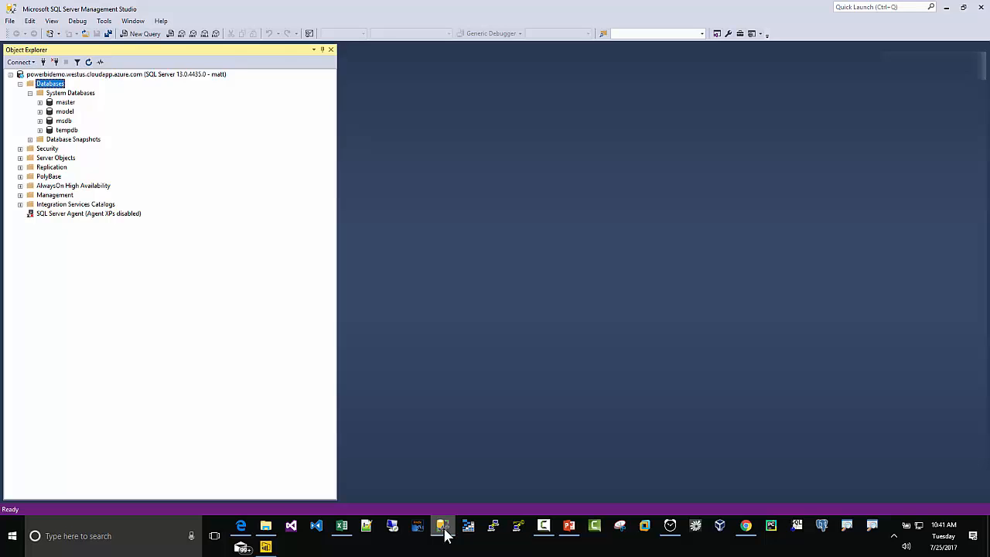
right_click(54, 88)
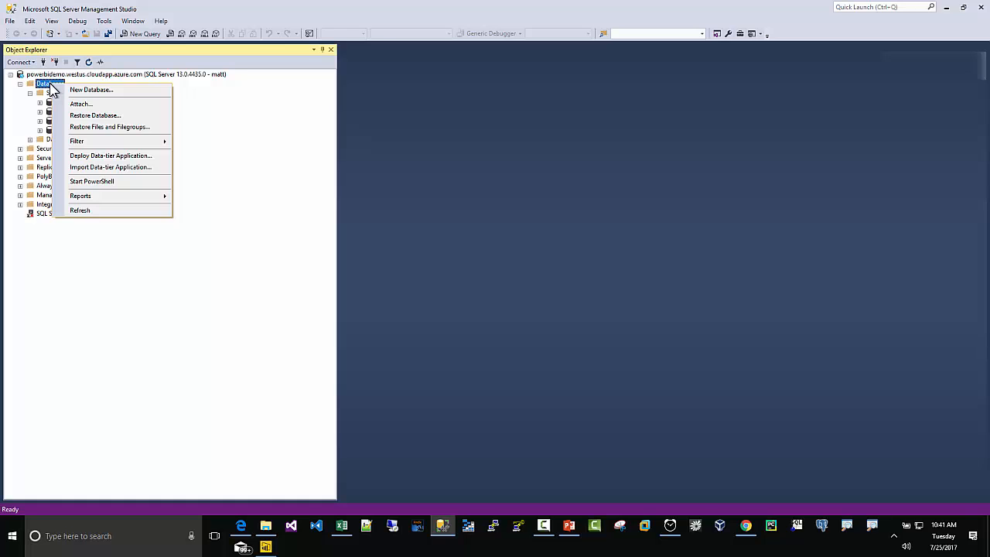
left_click(79, 169)
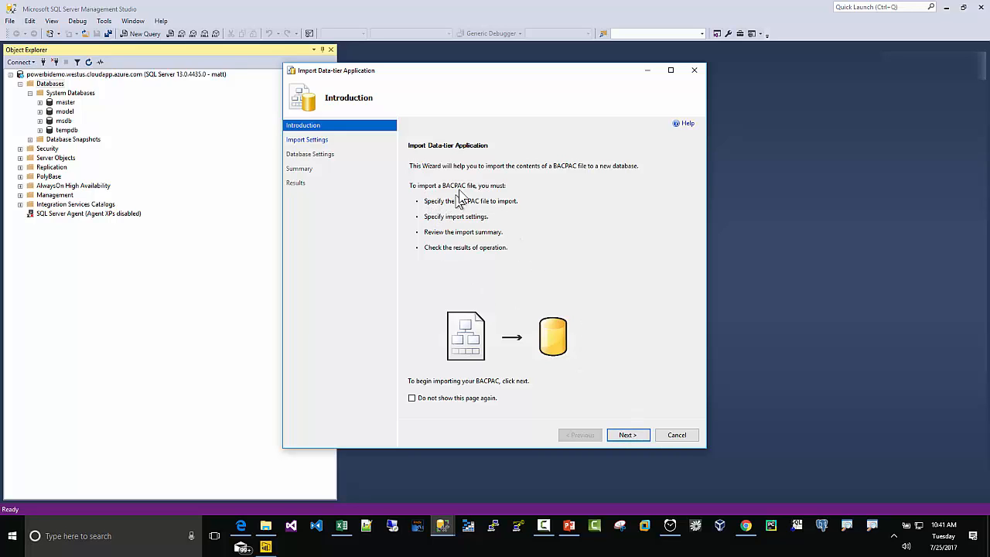
Set the BACPAC import source to Windows Azure and open the Azure storage connection settings.
left_click(628, 436)
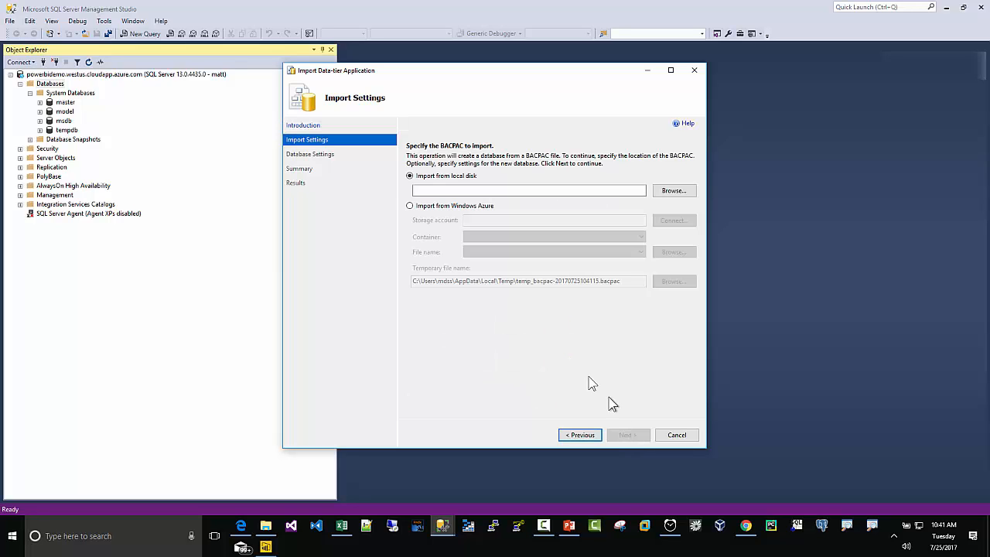
left_click(410, 206)
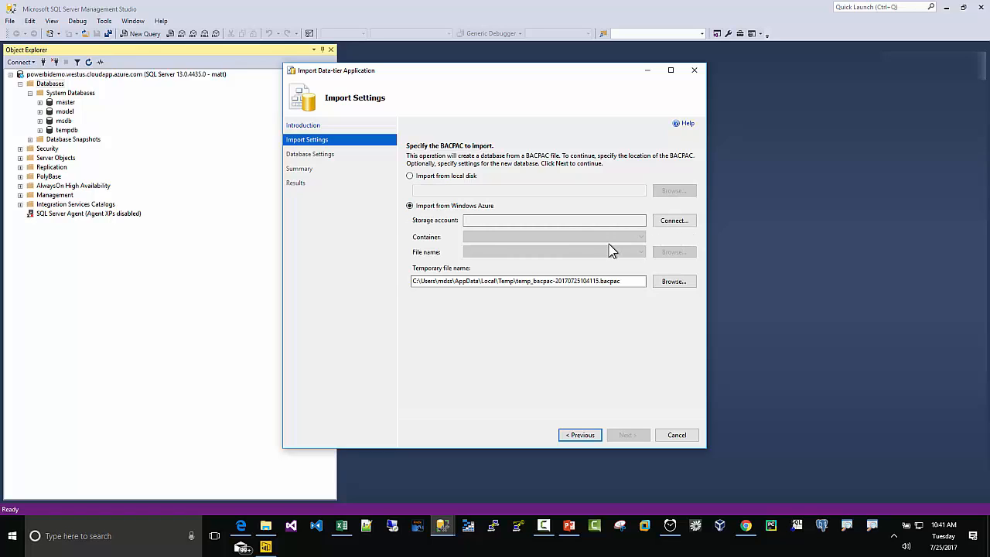
left_click(663, 224)
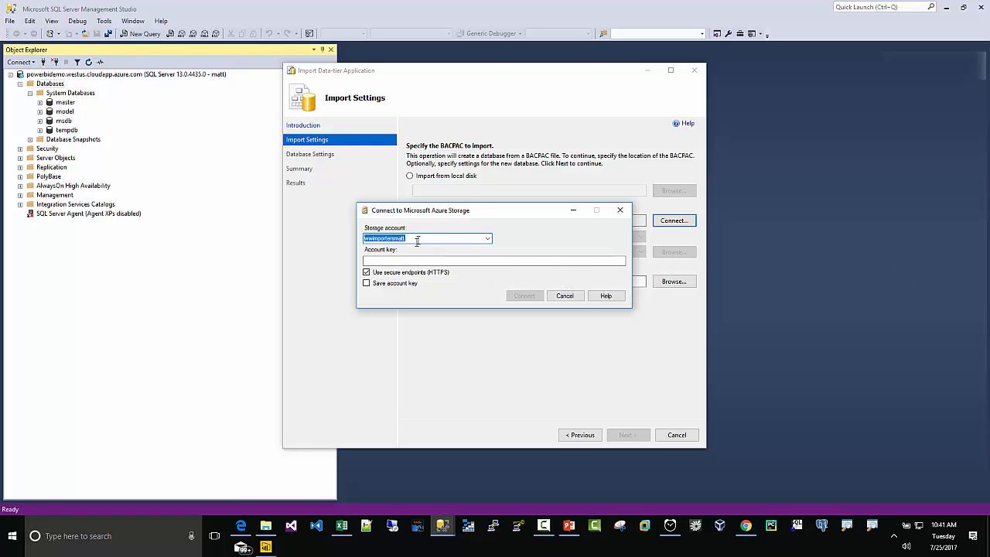
left_click_drag(417, 241, 331, 235)
Switch to the Azure portal and copy the key1 access key of the powerbidemo storage account in the powerbidemo resource group.
left_click(242, 527)
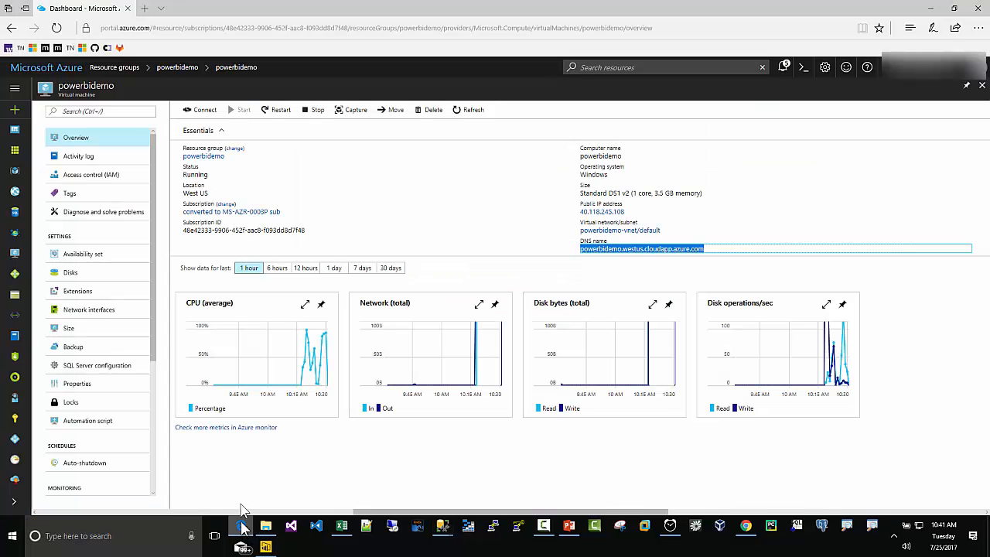
left_click(15, 174)
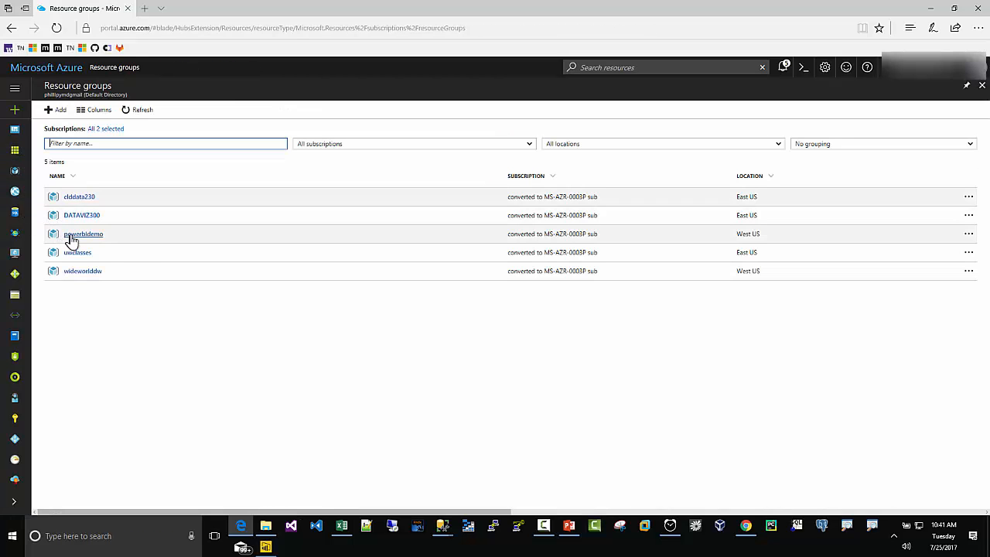
left_click(74, 235)
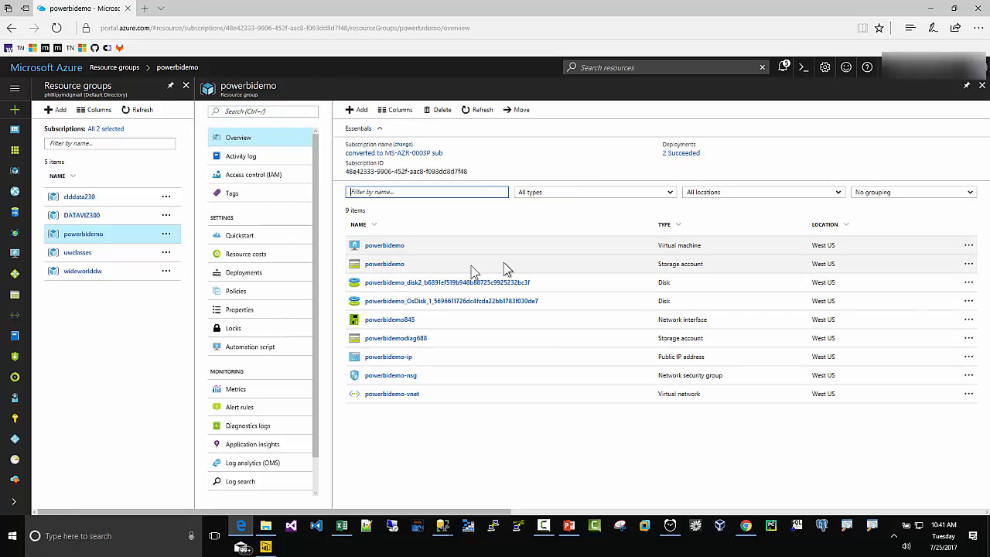
left_click(396, 268)
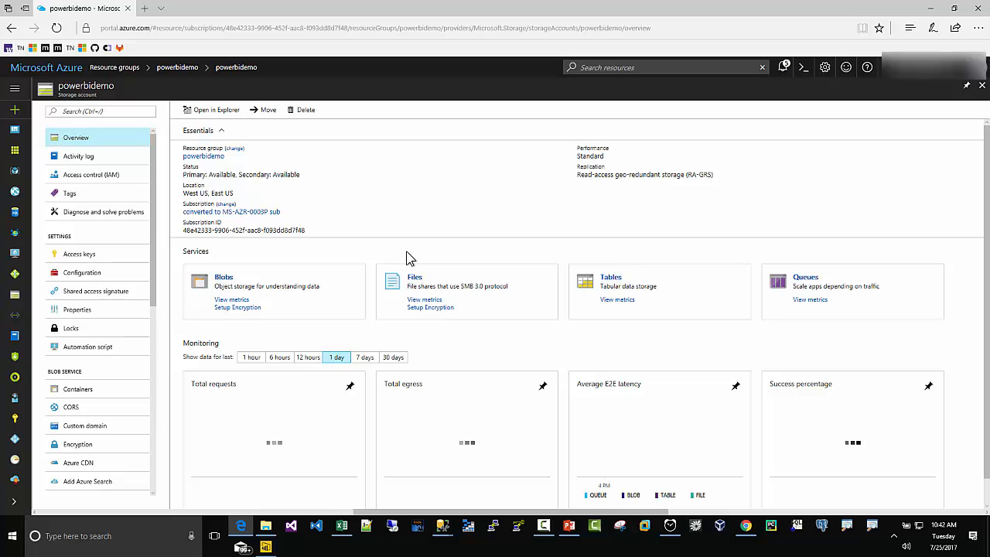
left_click(82, 258)
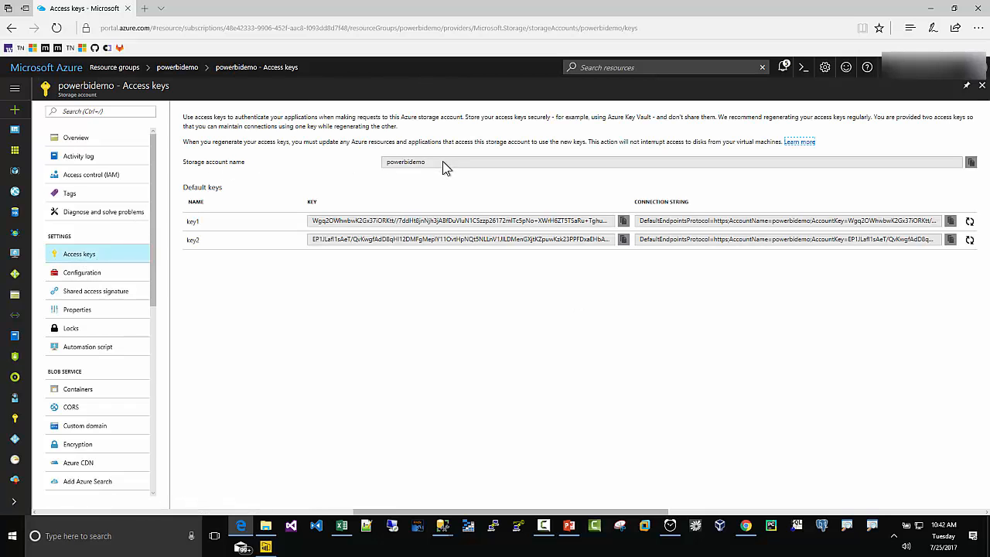
left_click(624, 223)
Return to the Azure storage connection dialog and connect to storage account powerbidemo, pasting the copied account key.
mouse_move(444, 532)
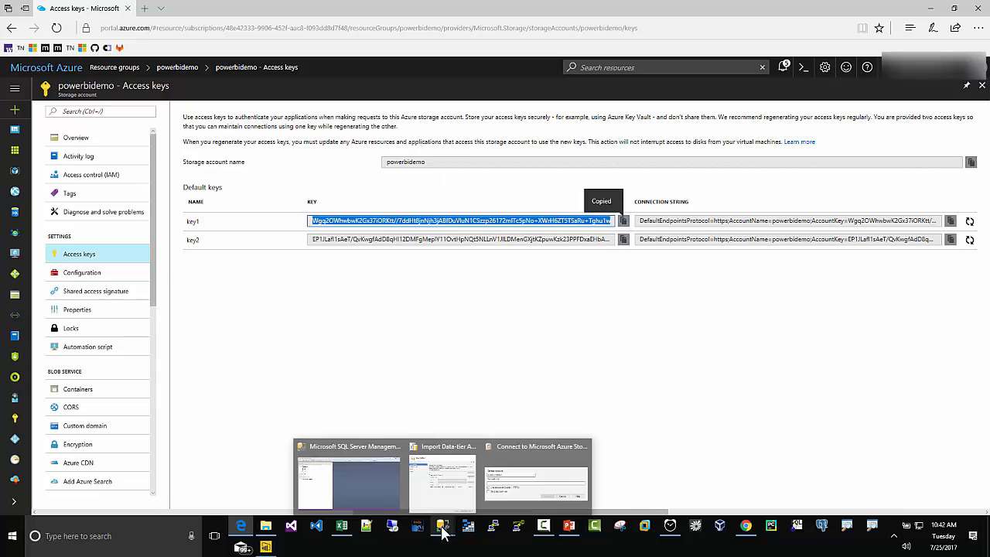
left_click(441, 527)
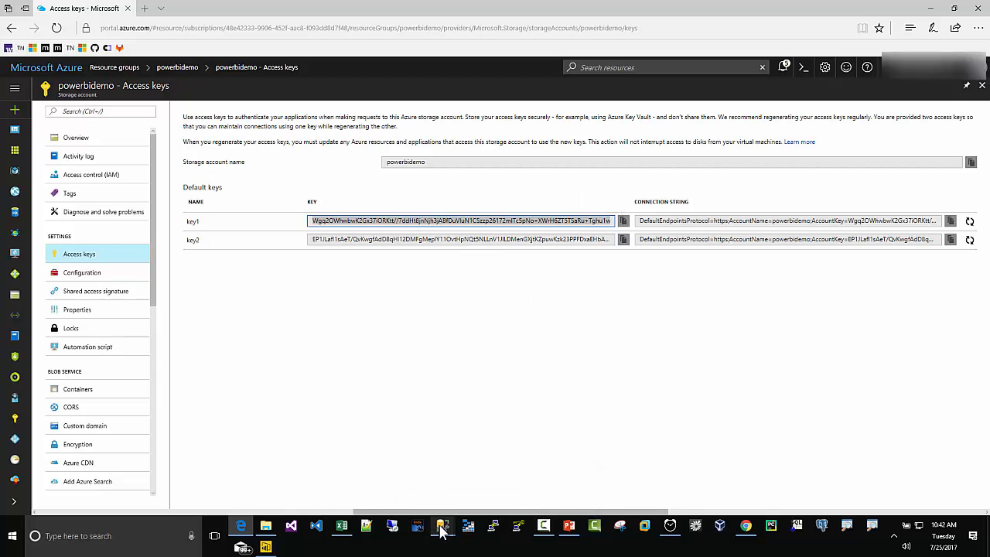
left_click(501, 476)
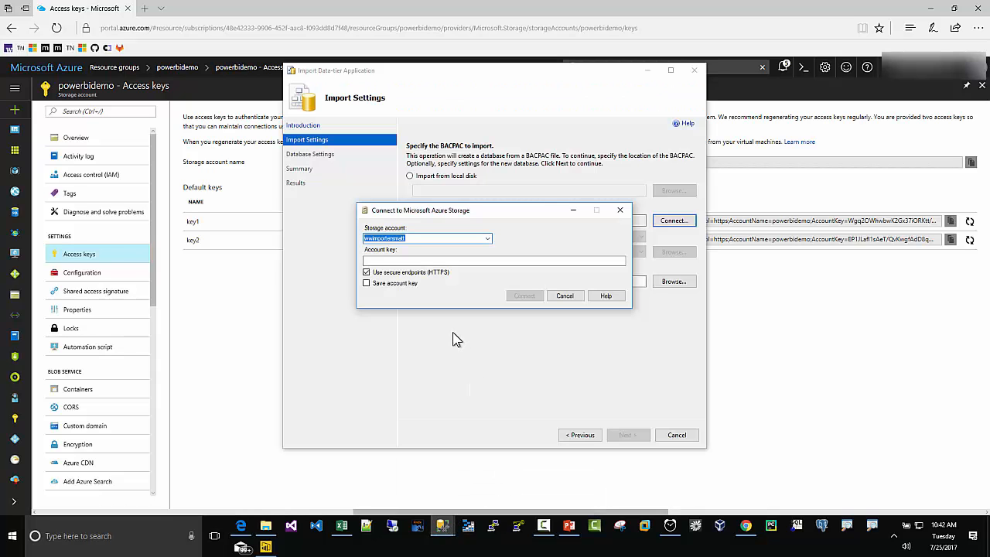
left_click(406, 240)
left_click_drag(401, 241, 355, 241)
type("powerbidemo")
key("Tab")
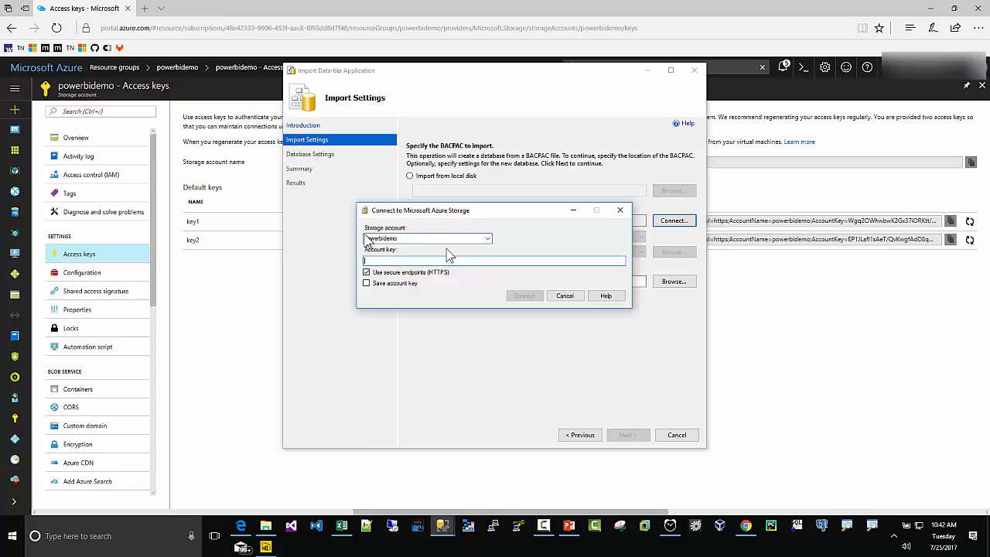
right_click(393, 260)
left_click(415, 305)
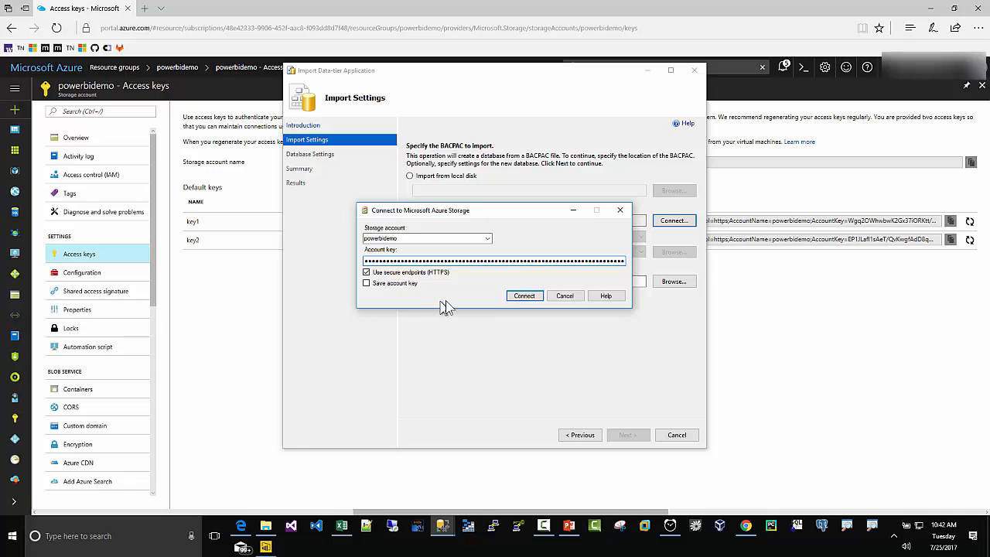
left_click(372, 285)
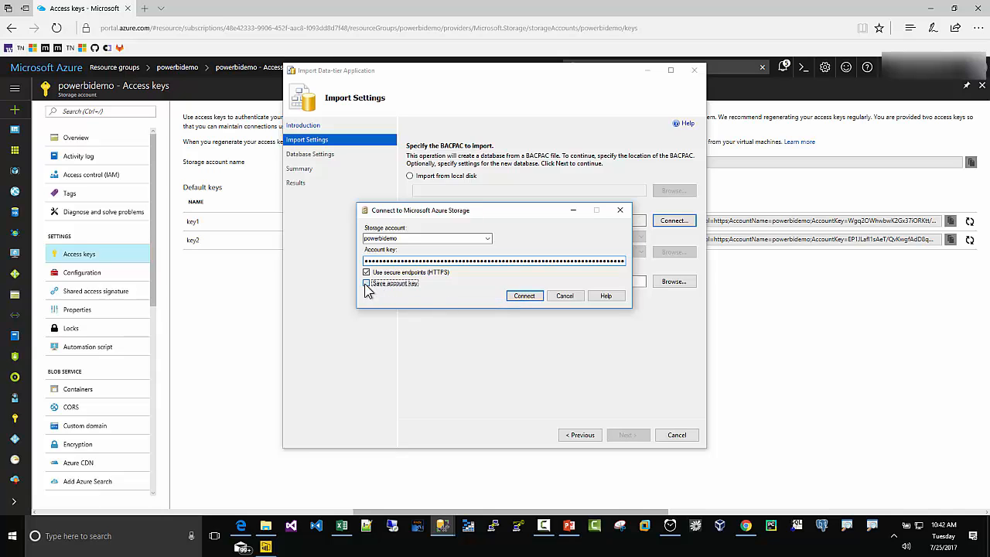
left_click(523, 297)
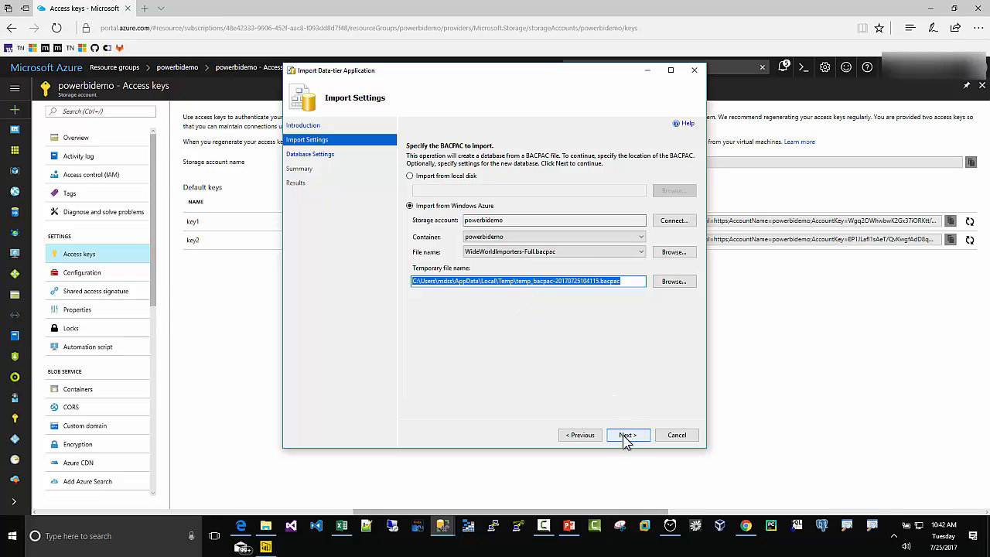
Review the import and database settings for WideWorldImporters-Full.bacpac, and run the import into a new database named WideWorldImporters-Full.
left_click(626, 435)
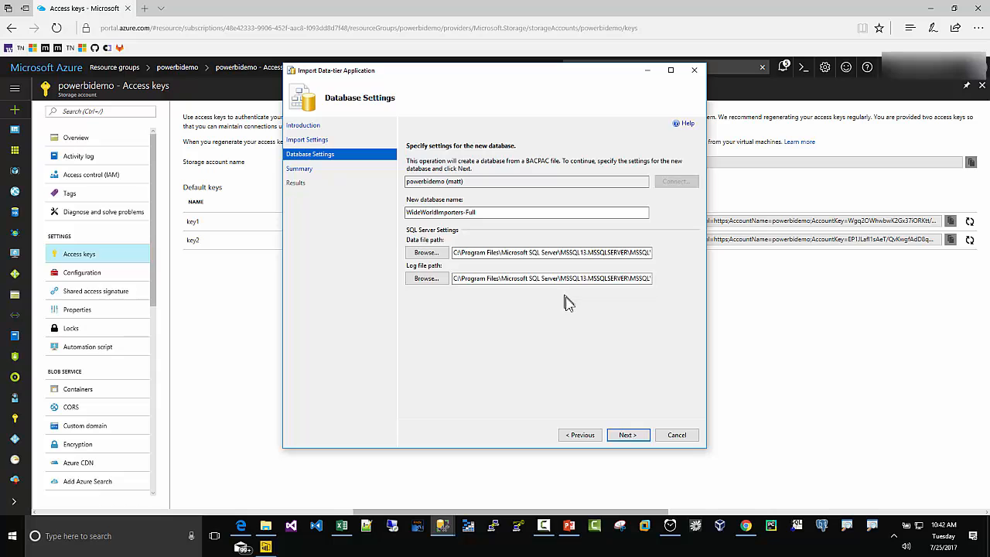
left_click(580, 435)
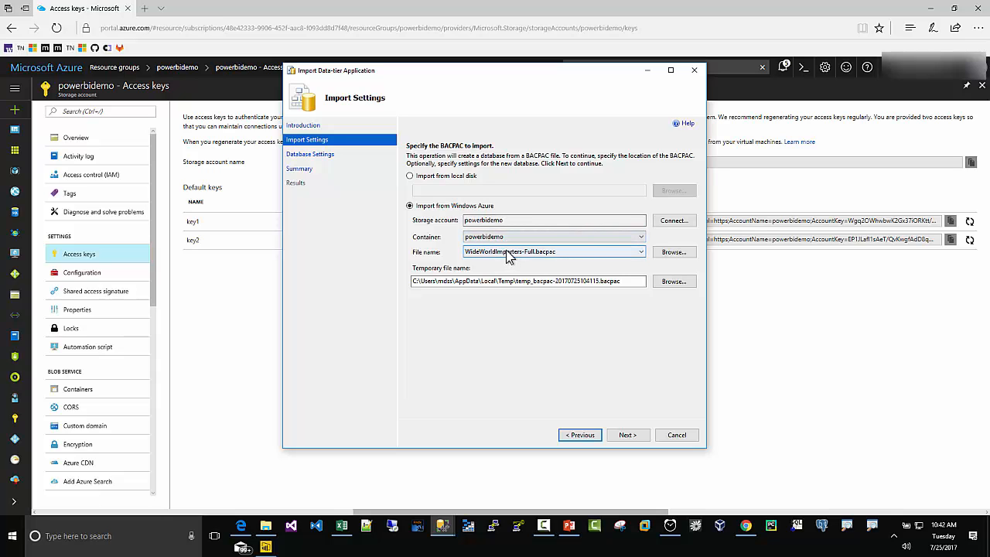
left_click(626, 434)
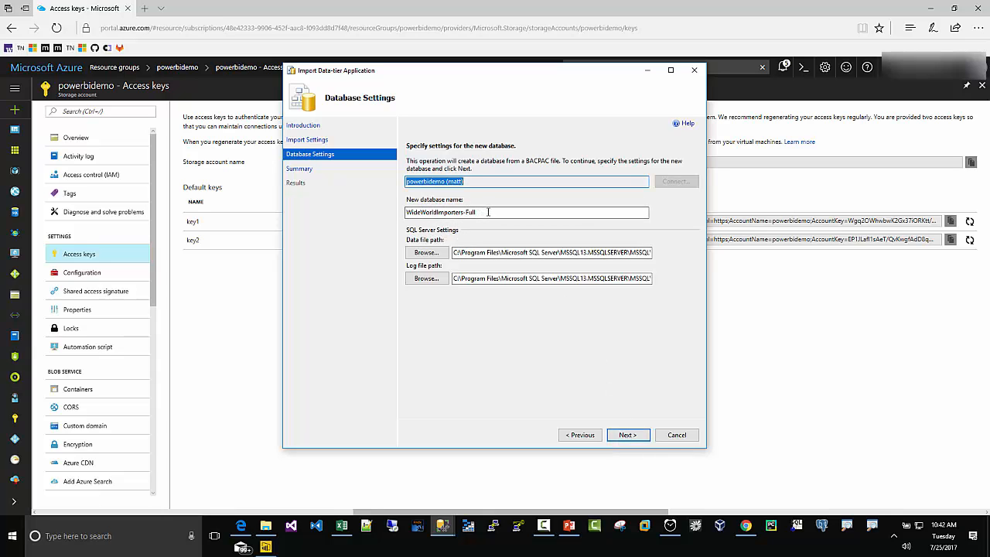
left_click(626, 436)
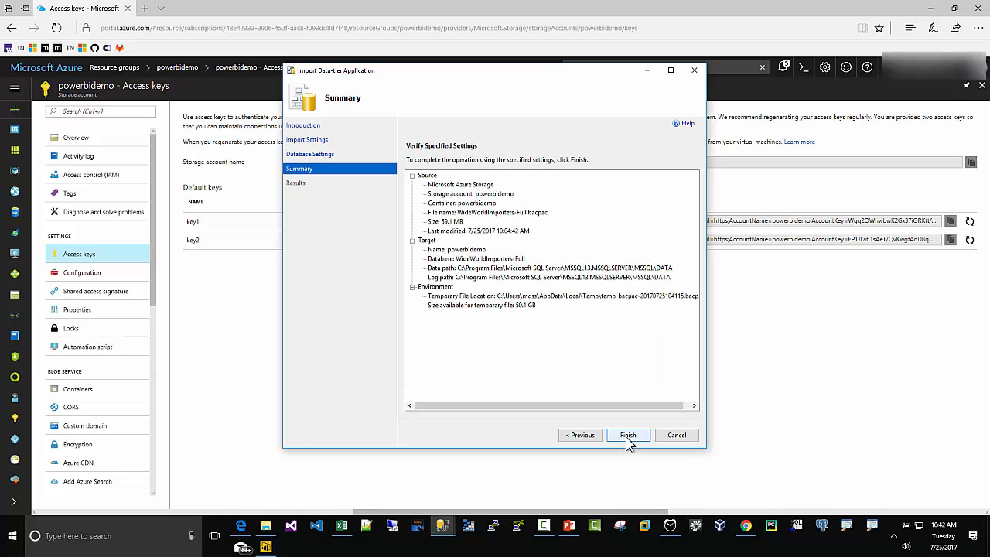
left_click(626, 435)
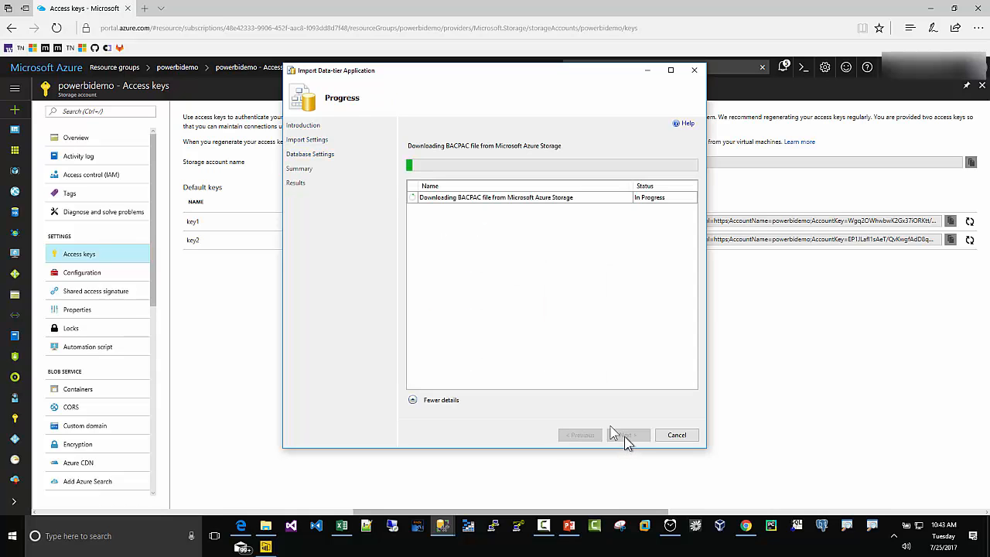
Open Alarms & Clock, reset and start its stopwatch to time the import, and place its window beside the import wizard.
left_click(110, 533)
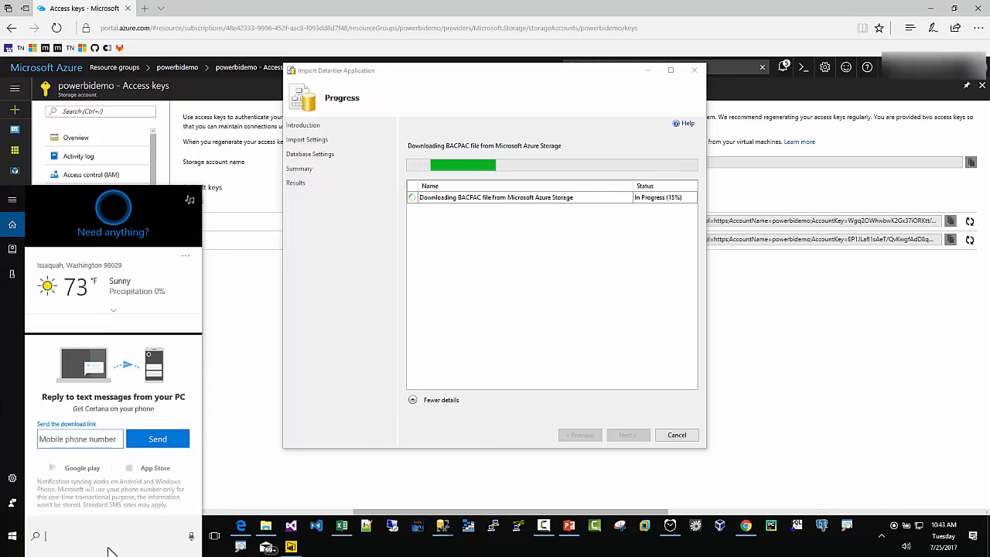
type("clock")
key("Return")
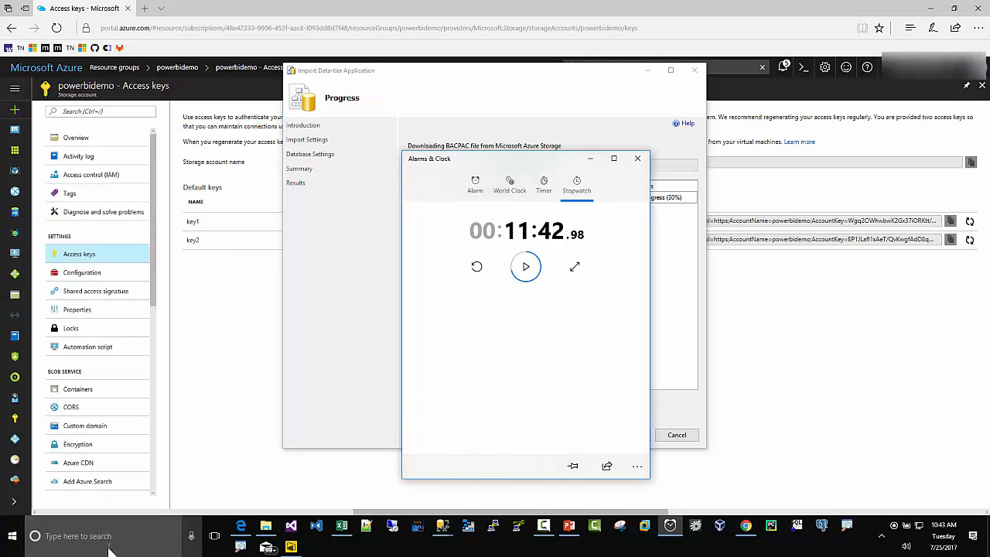
left_click(476, 267)
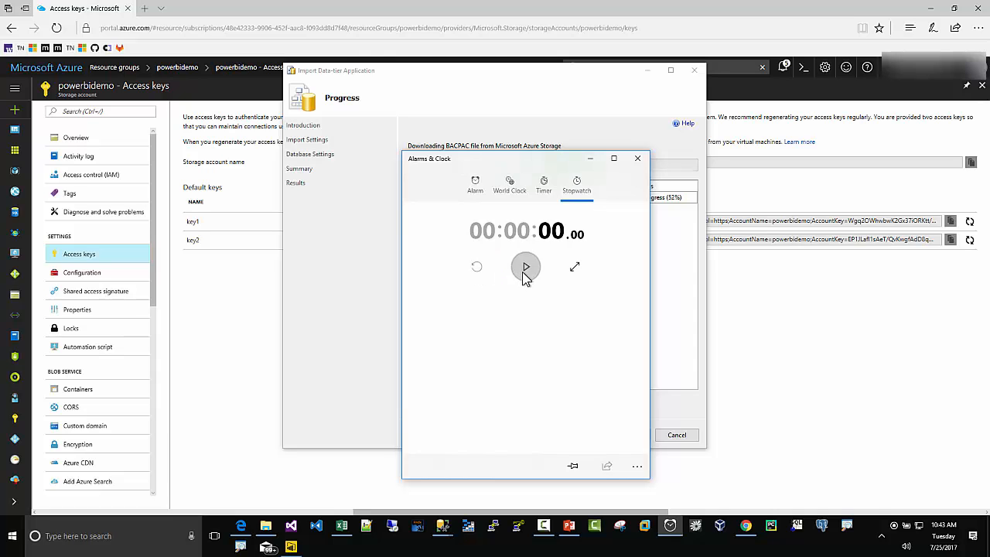
left_click(525, 267)
left_click_drag(468, 158, 788, 139)
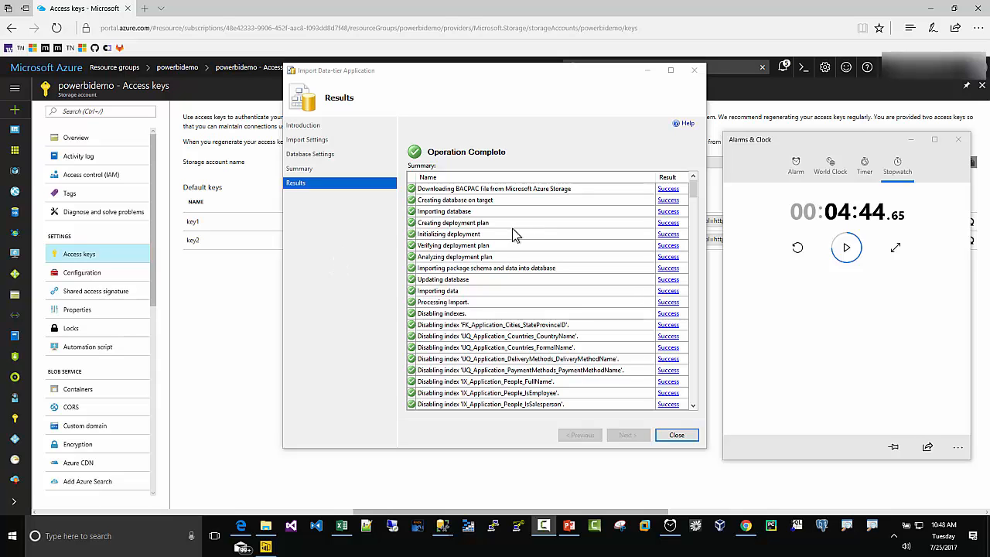
Review the full list of import operations and their results, from the BACPAC download through the index steps to the final entry.
scroll(517, 233, "down", 20)
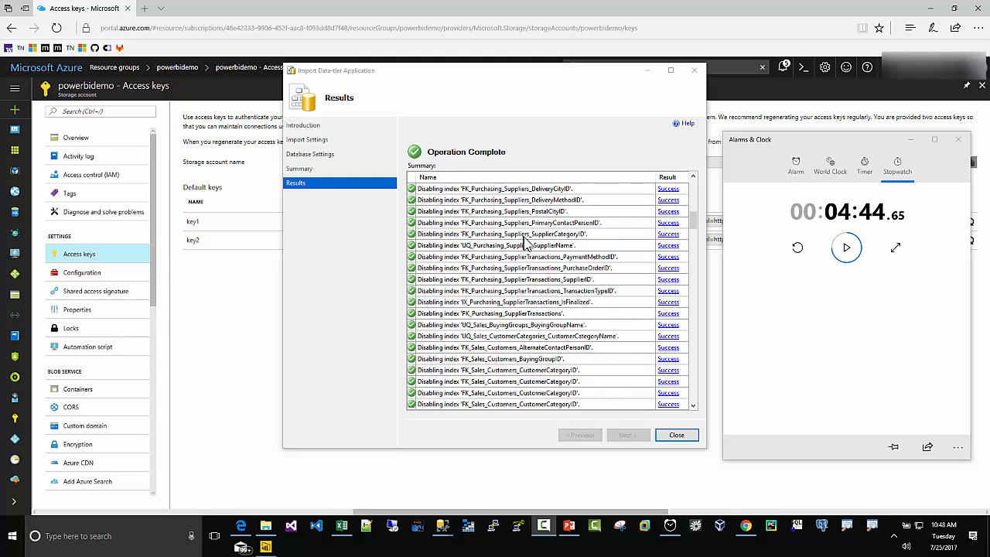
left_click_drag(691, 239, 697, 196)
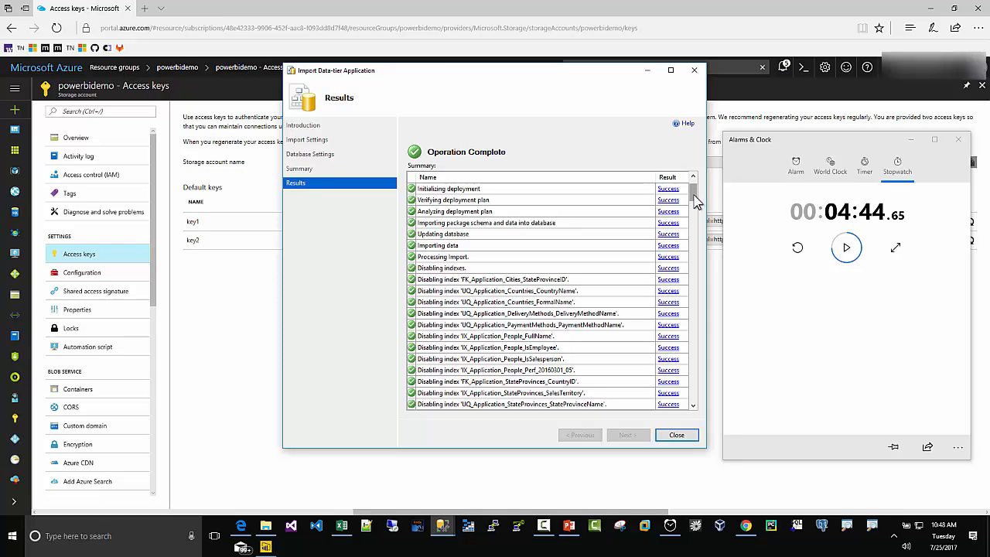
scroll(486, 249, "up", 2)
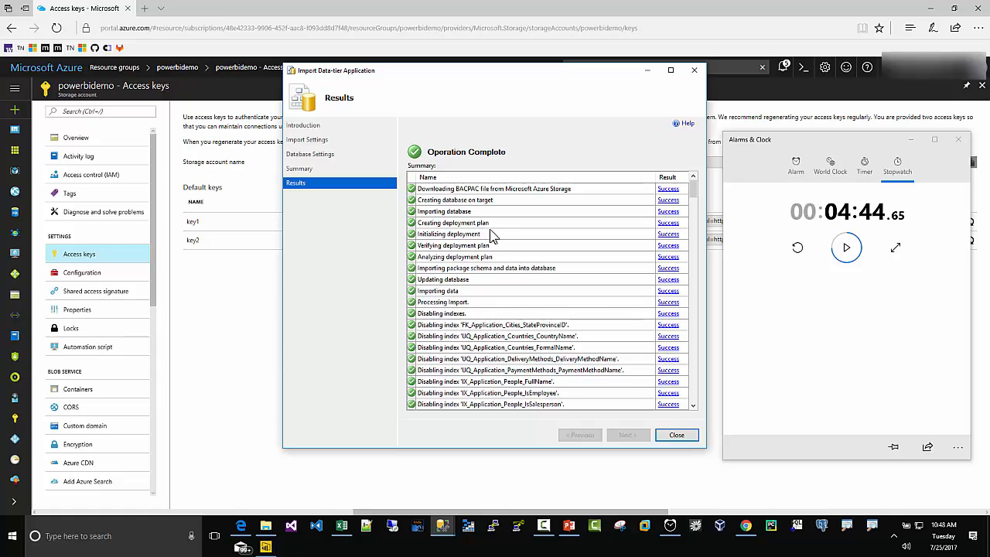
scroll(495, 232, "down", 3)
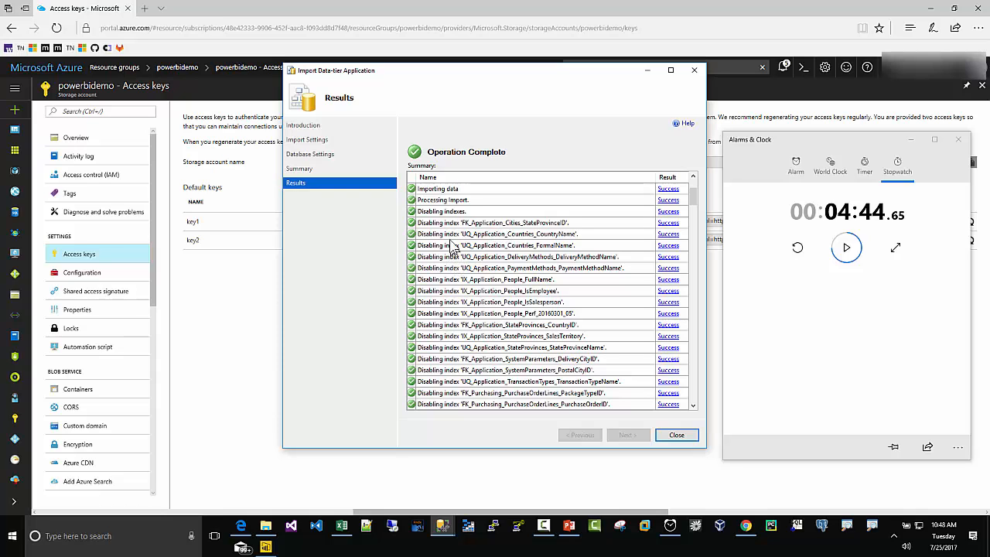
scroll(453, 244, "up", 1)
scroll(456, 246, "down", 2)
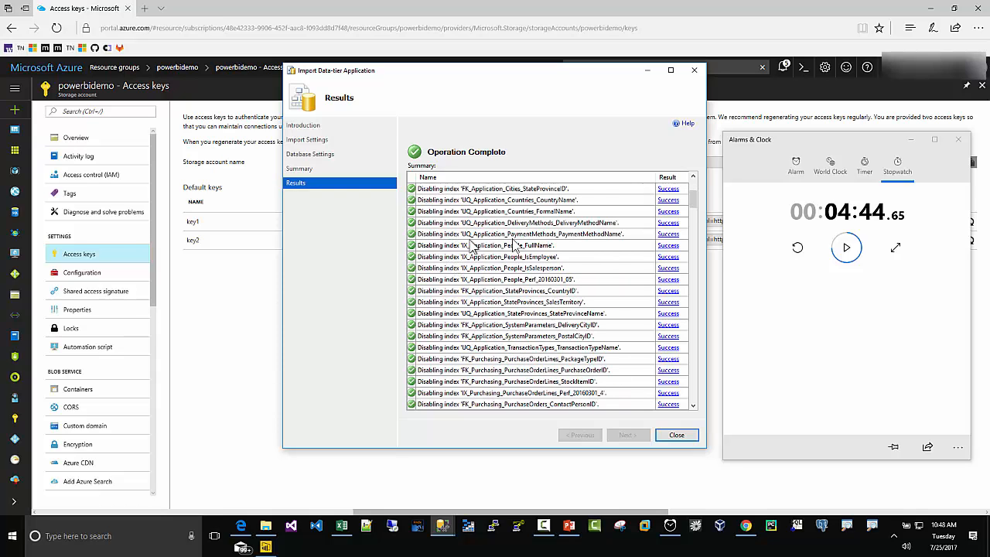
scroll(499, 270, "down", 2)
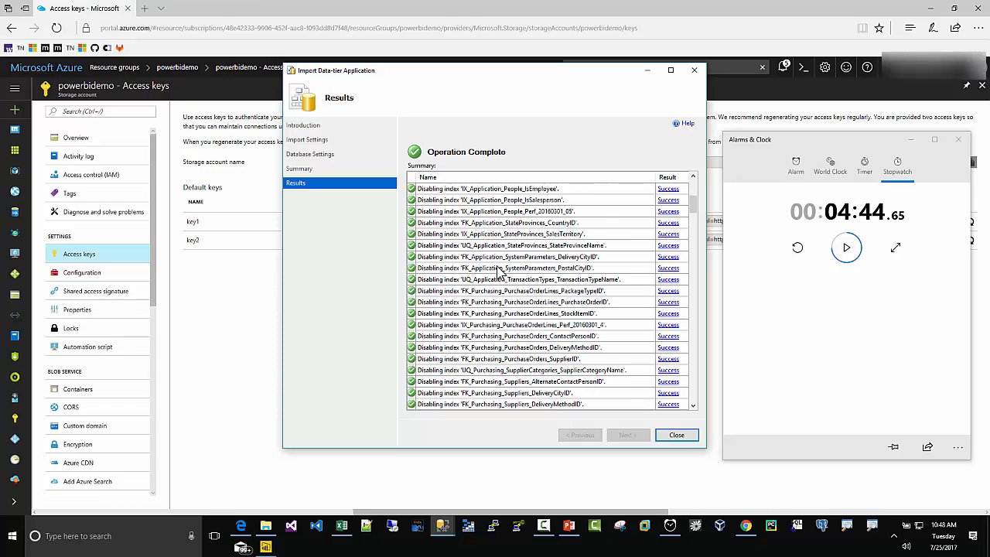
scroll(501, 269, "down", 18)
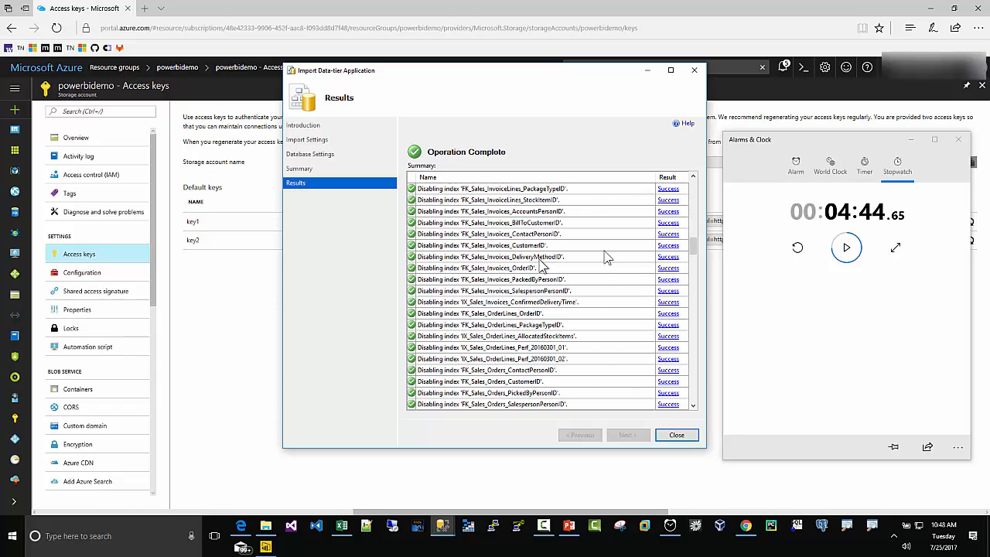
left_click_drag(684, 251, 702, 400)
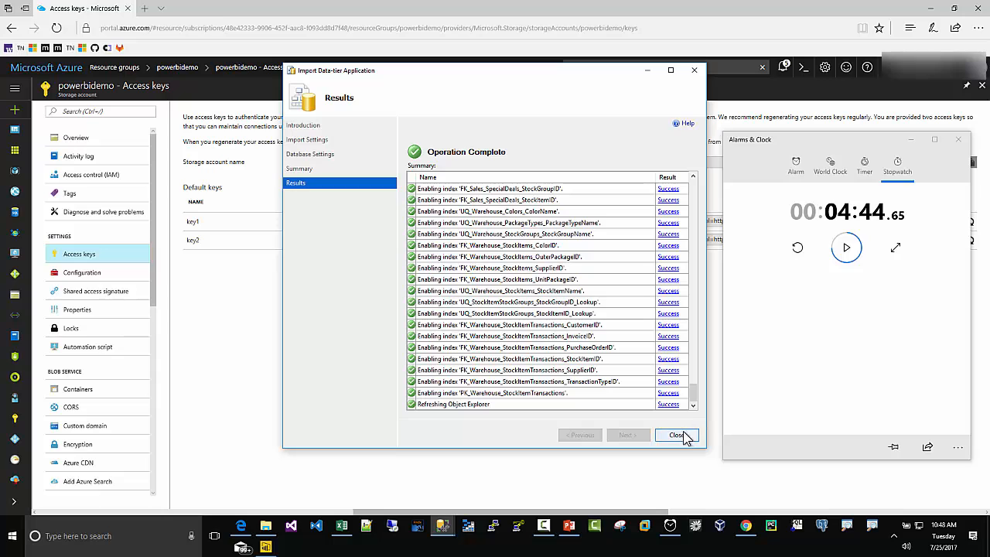
Switch to the main SQL Server Management Studio window and refresh the Databases folder of the Azure server.
left_click(444, 531)
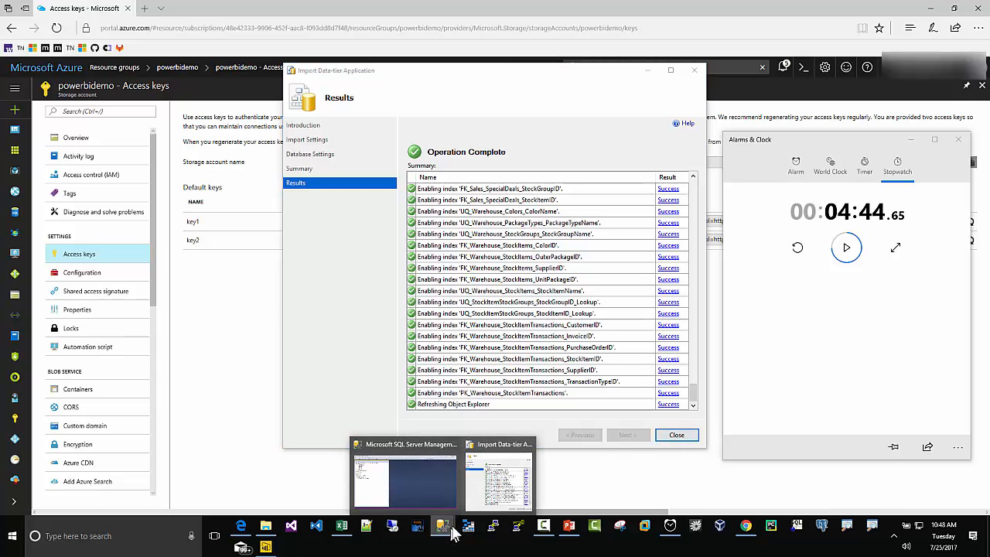
left_click(407, 481)
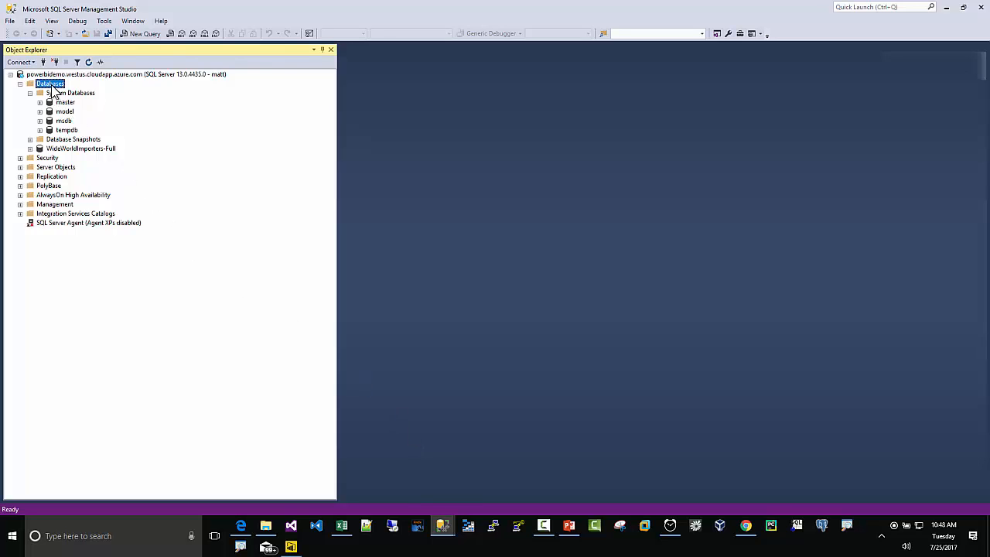
left_click(89, 62)
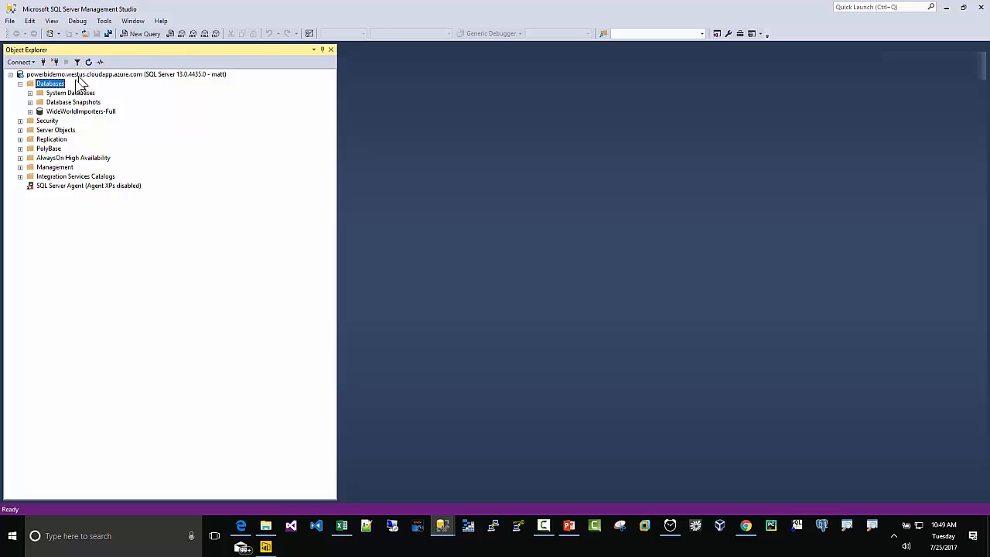
Expand the WideWorldImporters-Full database and inspect its tables and views.
left_click(29, 112)
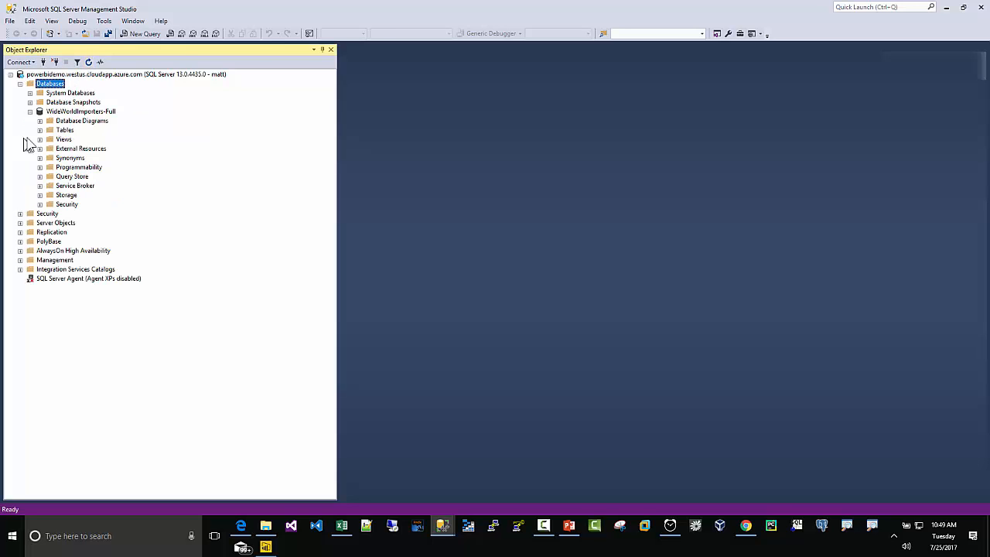
left_click(62, 113)
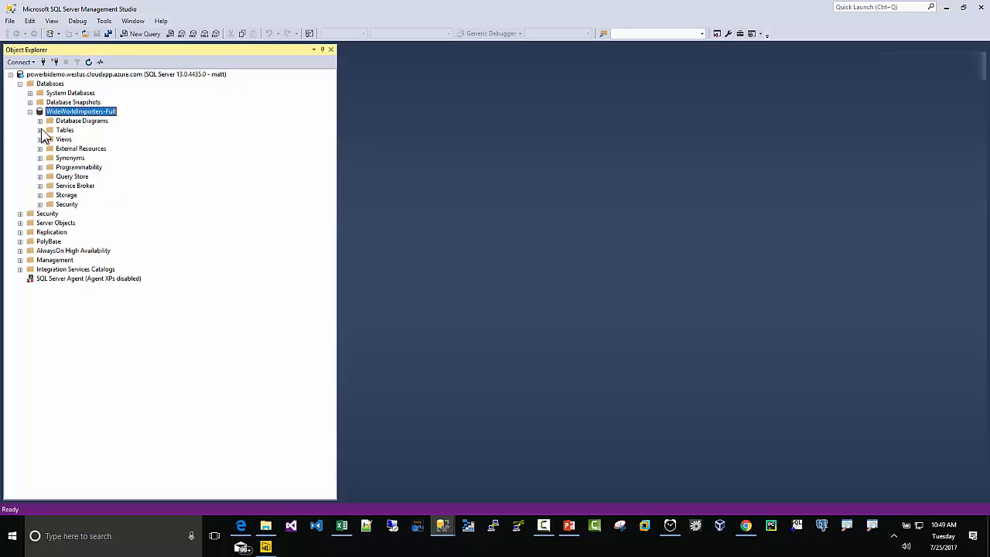
left_click(40, 131)
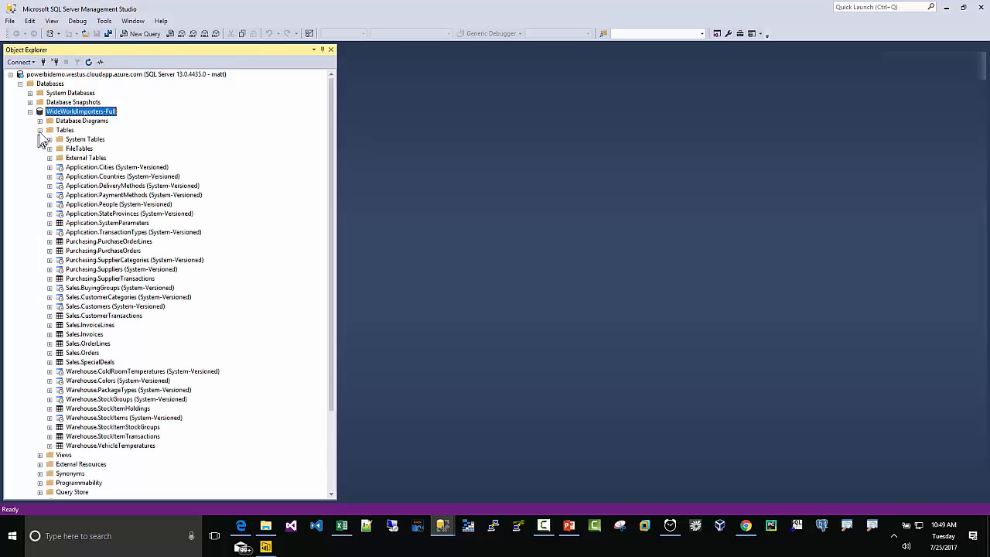
left_click(39, 130)
left_click(40, 139)
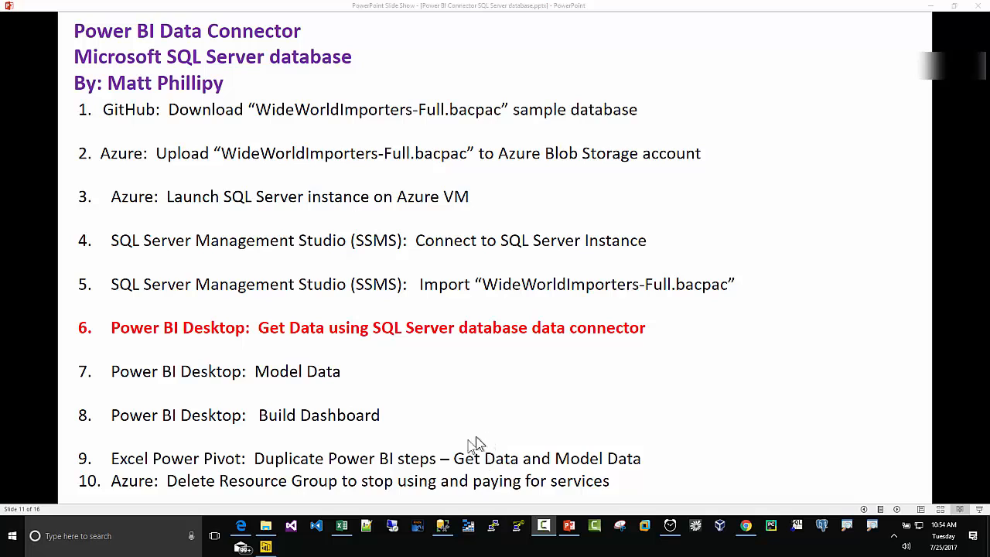
Switch to Power BI Desktop and start a Get Data connection with the SQL Server database connector from the Database category.
left_click(266, 547)
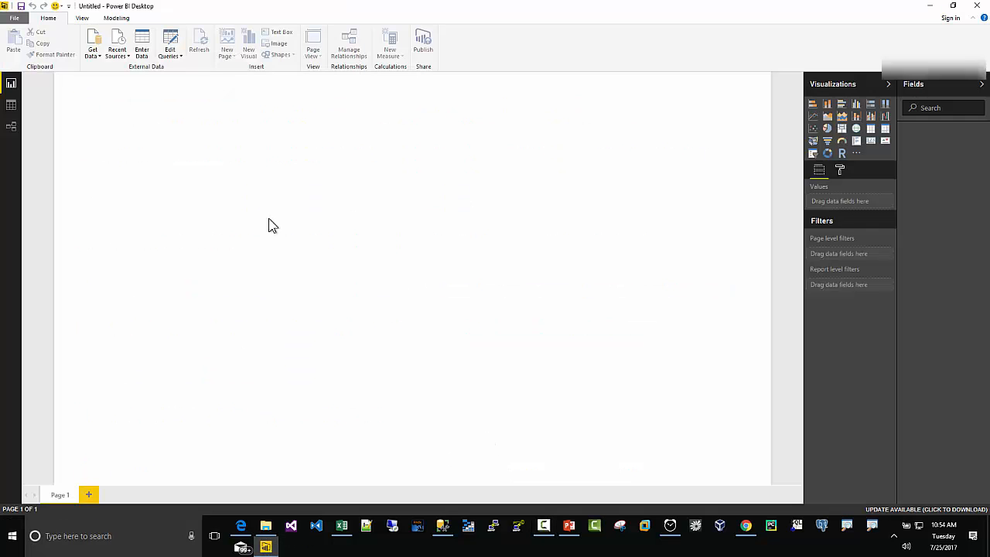
left_click(97, 60)
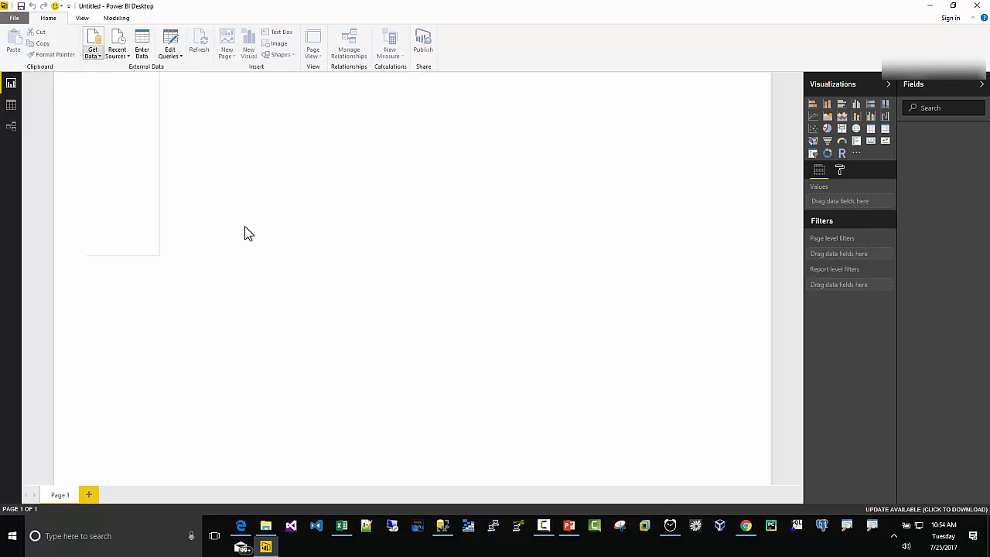
left_click(92, 55)
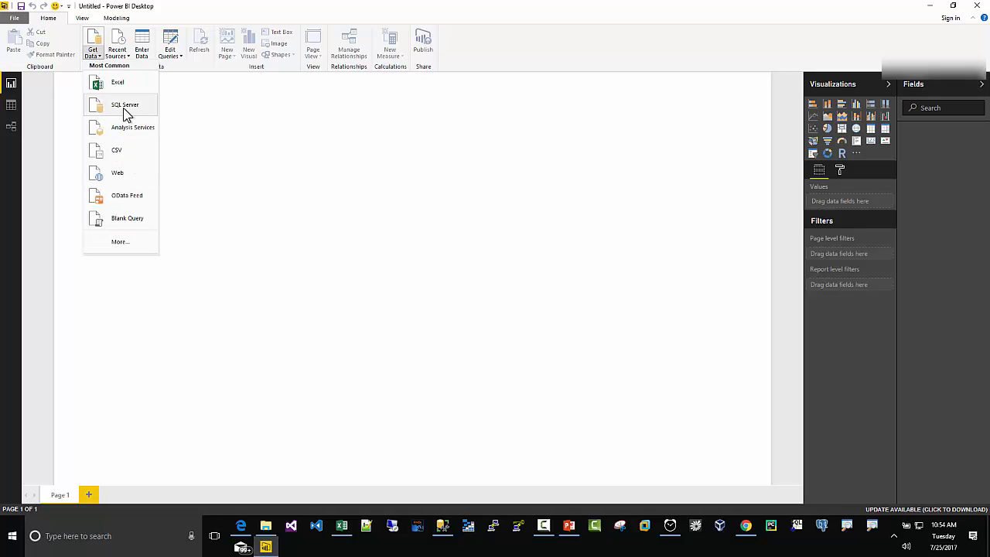
left_click(112, 242)
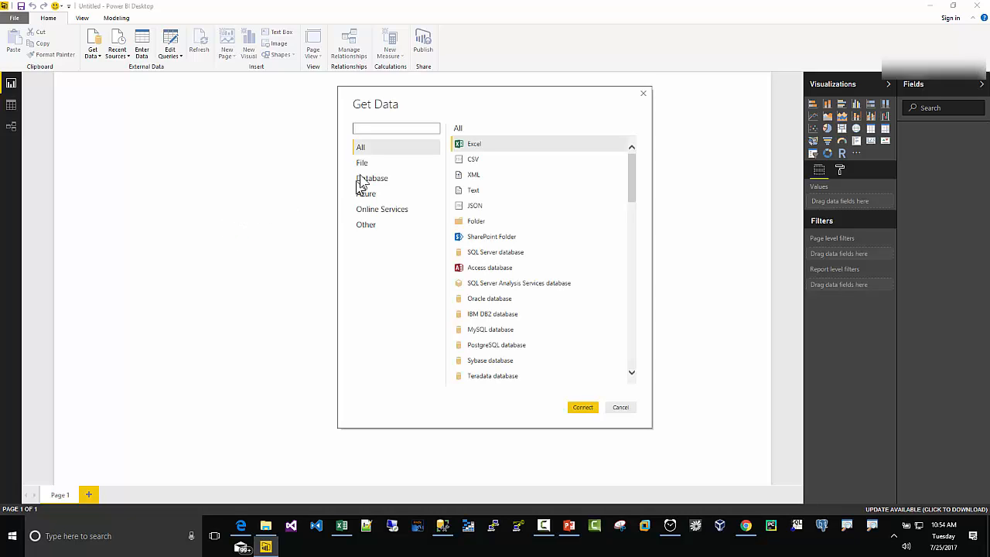
left_click(380, 178)
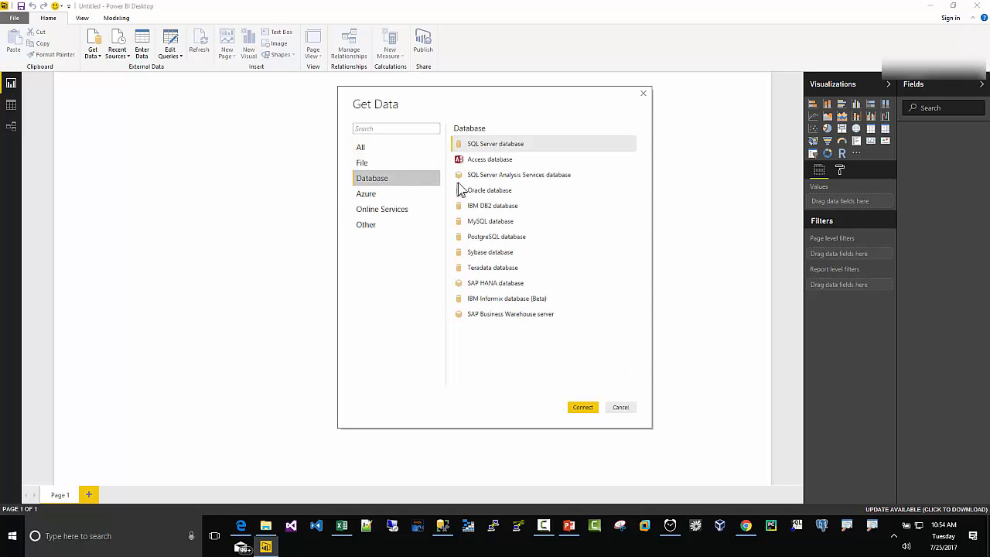
left_click(487, 147)
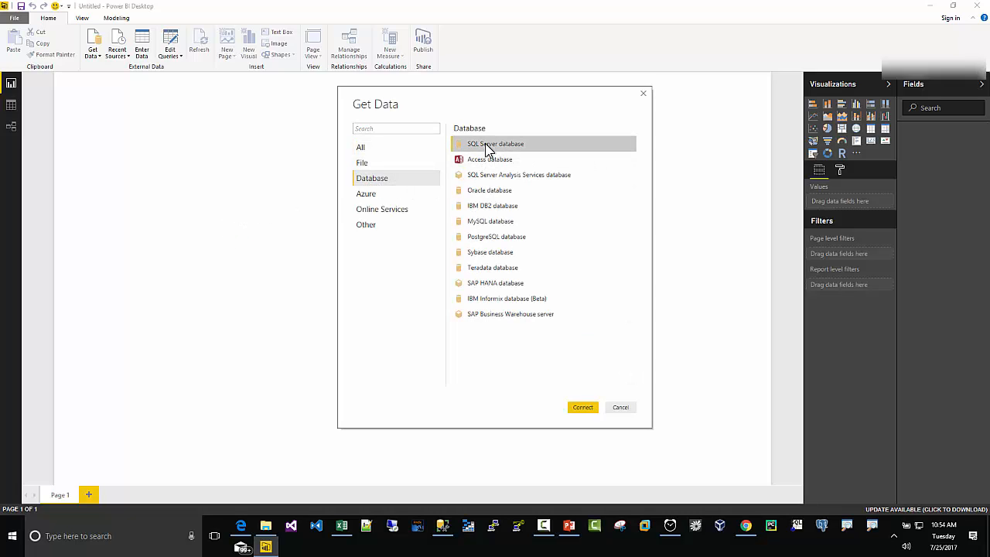
left_click(582, 408)
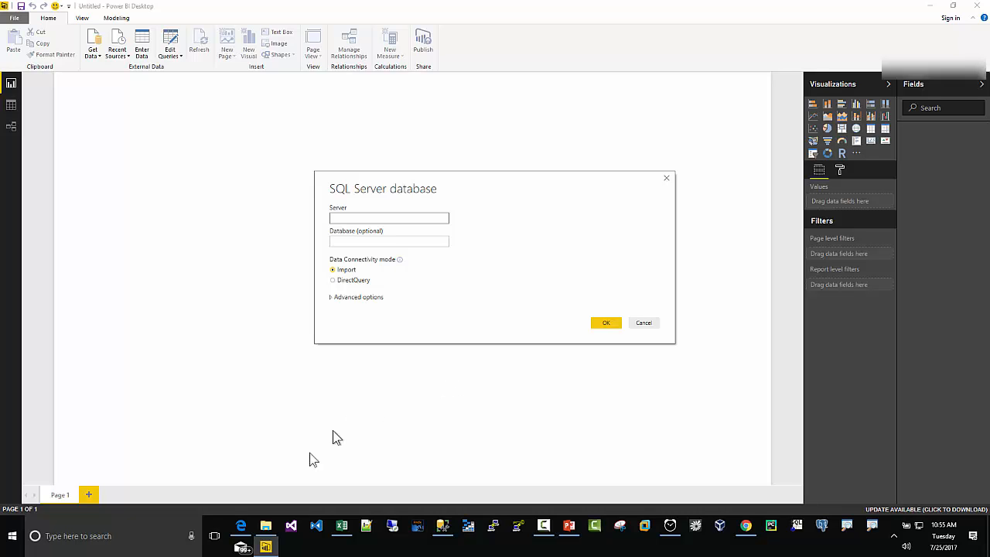
Switch to the Azure portal and copy the DNS name of the powerbidemo virtual machine in the powerbidemo resource group.
left_click(240, 526)
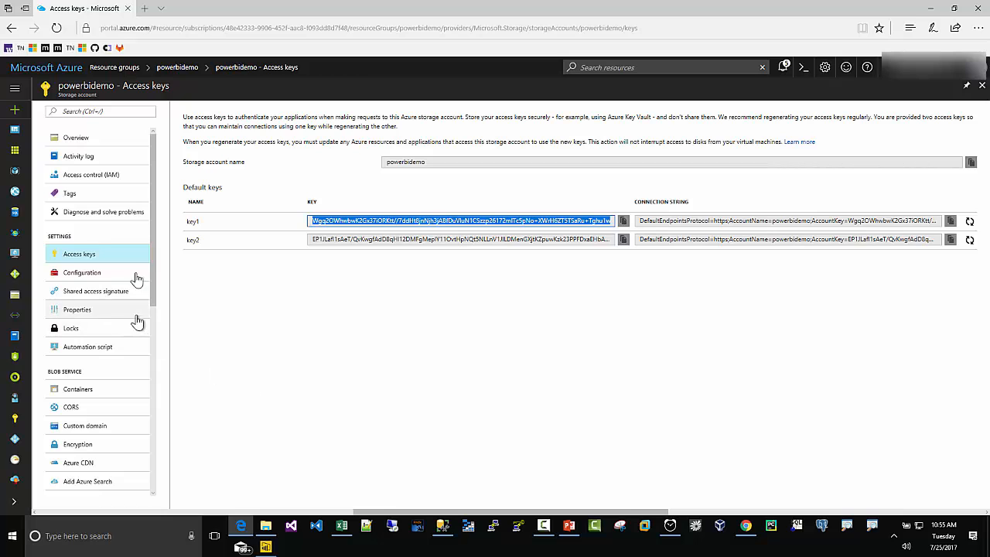
left_click(14, 175)
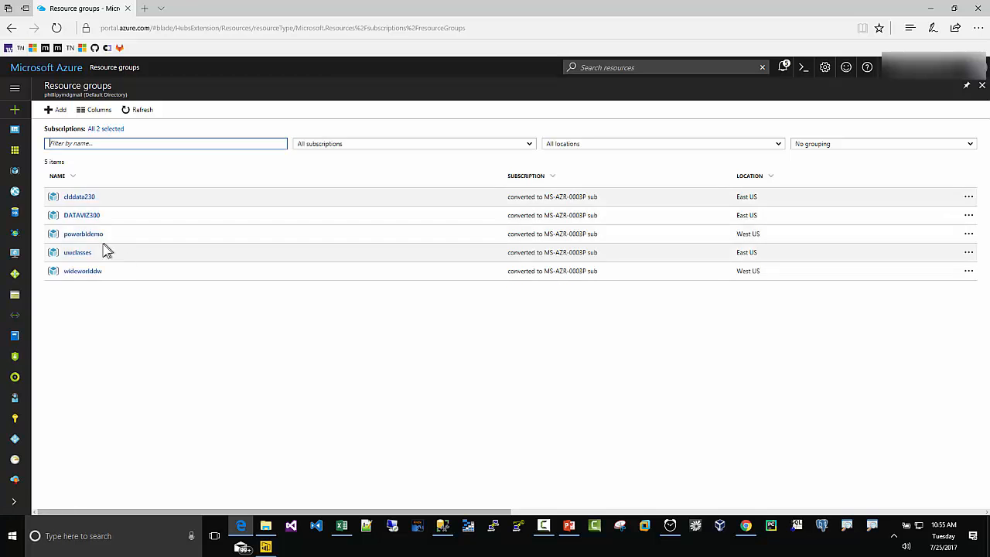
left_click(92, 235)
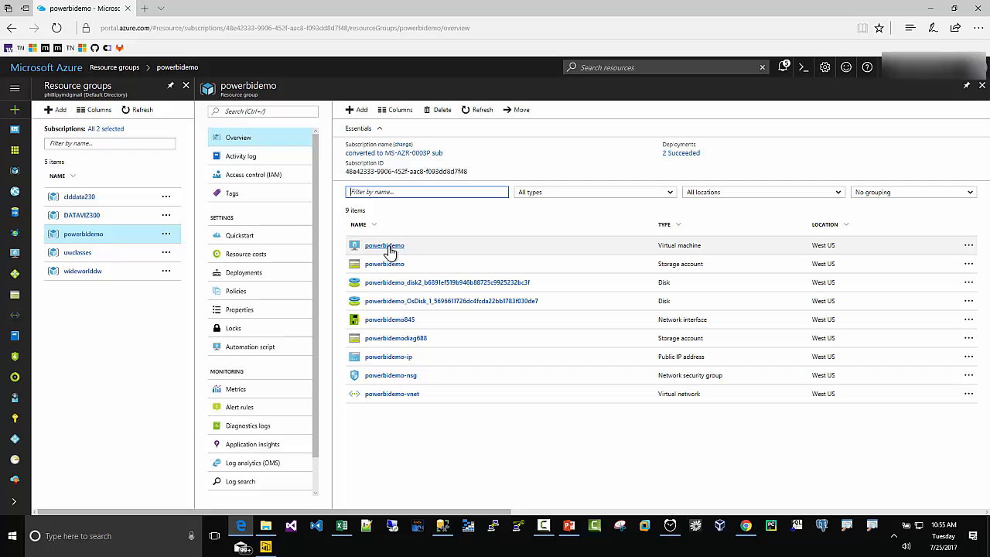
left_click(384, 246)
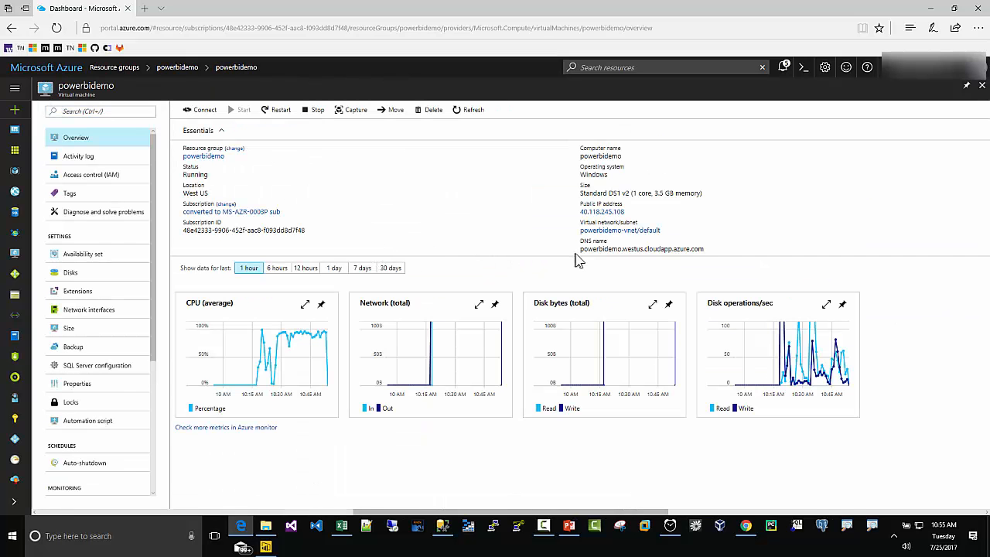
left_click_drag(582, 249, 689, 249)
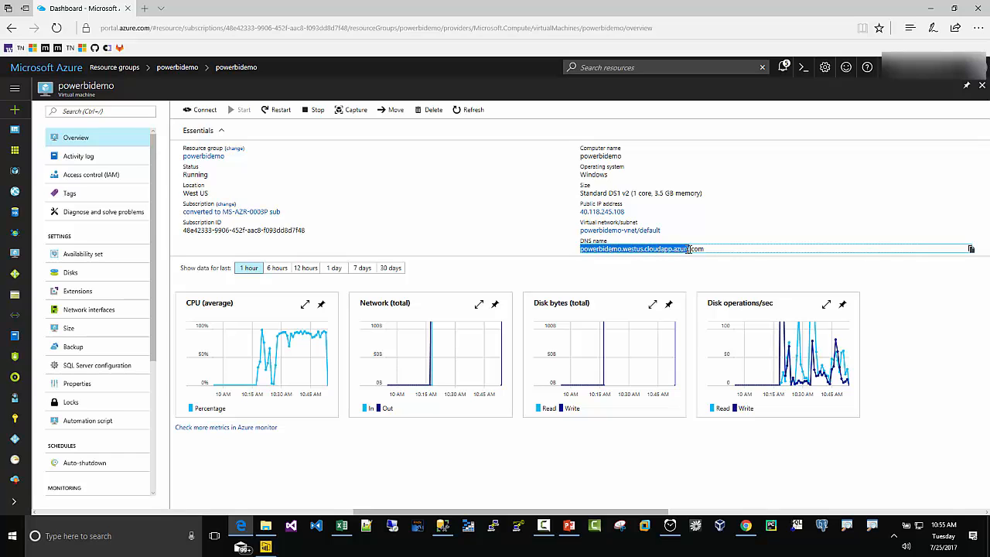
right_click(613, 255)
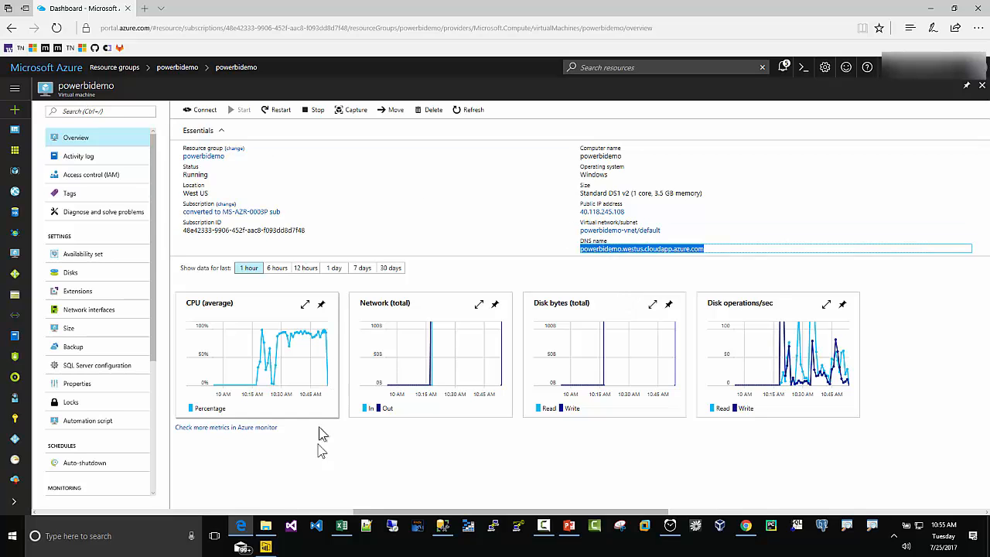
Return to Power BI Desktop and paste powerbidemo.westus.cloudapp.azure.com as the server for the SQL Server database connection.
left_click(266, 547)
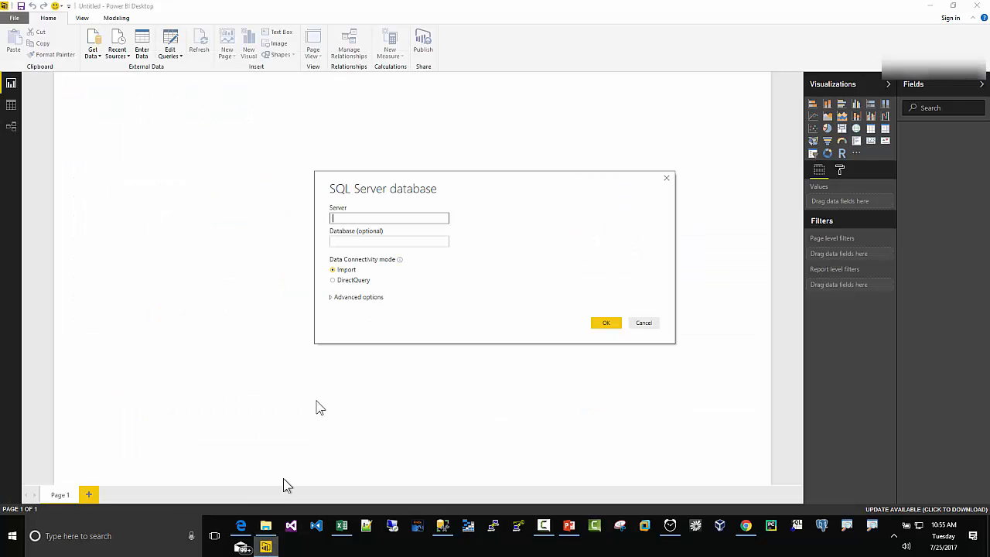
right_click(339, 220)
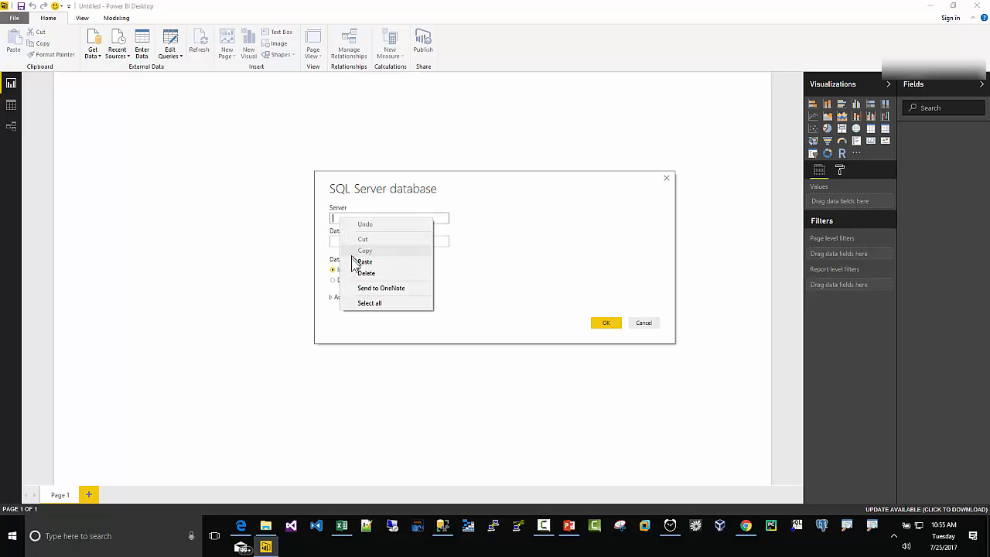
left_click(349, 260)
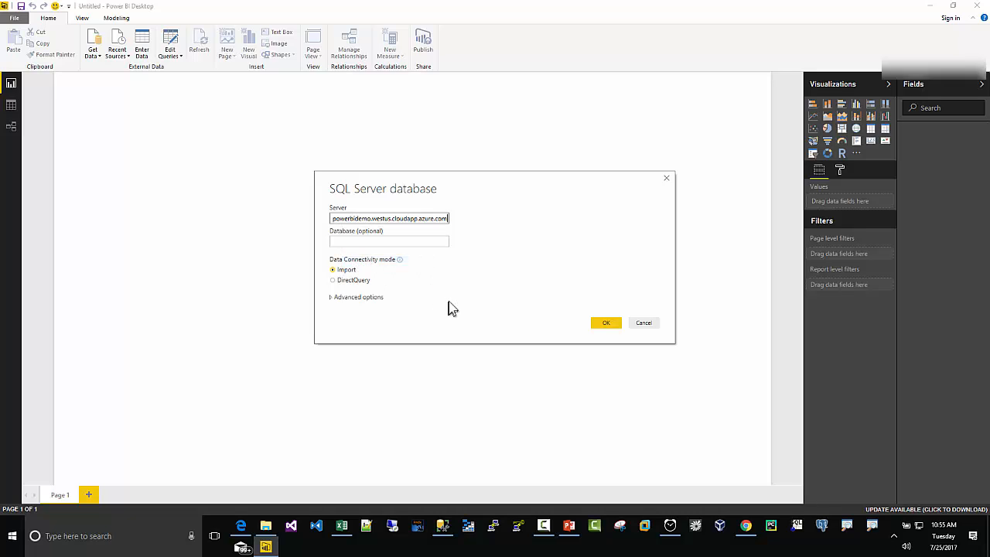
Expand the SQL Server connection's advanced options, leave the database blank, and submit the connection in Import mode.
left_click(332, 299)
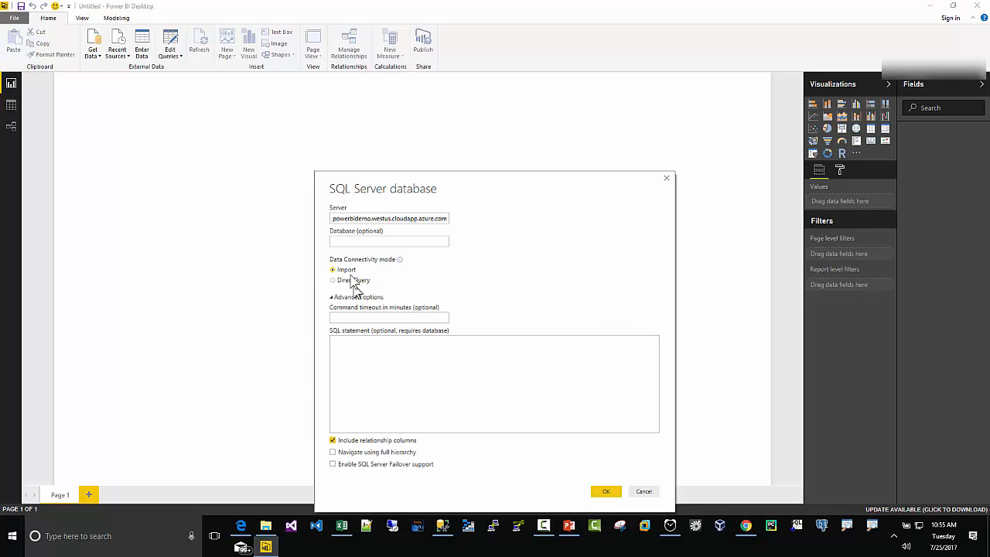
left_click(351, 242)
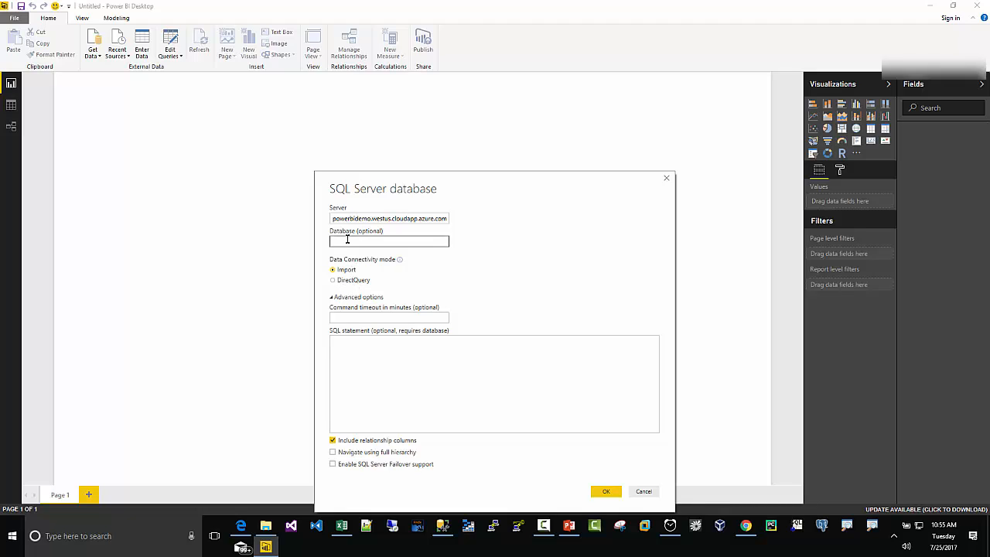
left_click(608, 494)
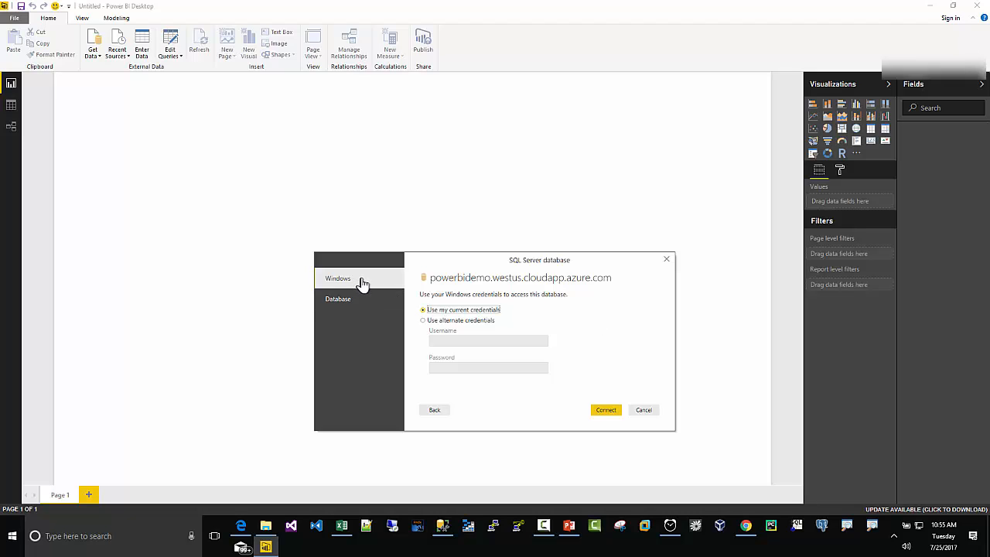
Connect with database authentication using the SQL login's username and password, and accept the unencrypted connection.
left_click(340, 302)
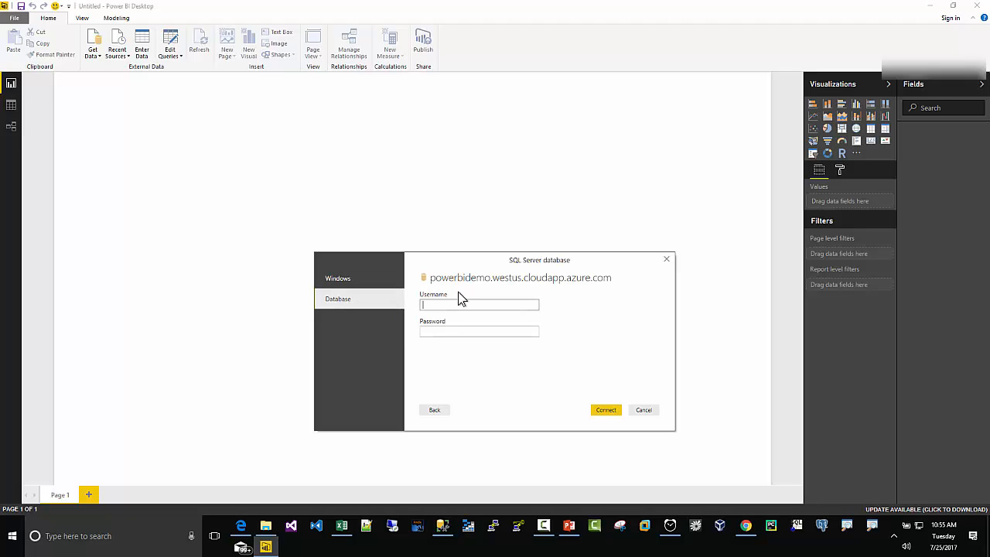
type("matt")
key("Tab")
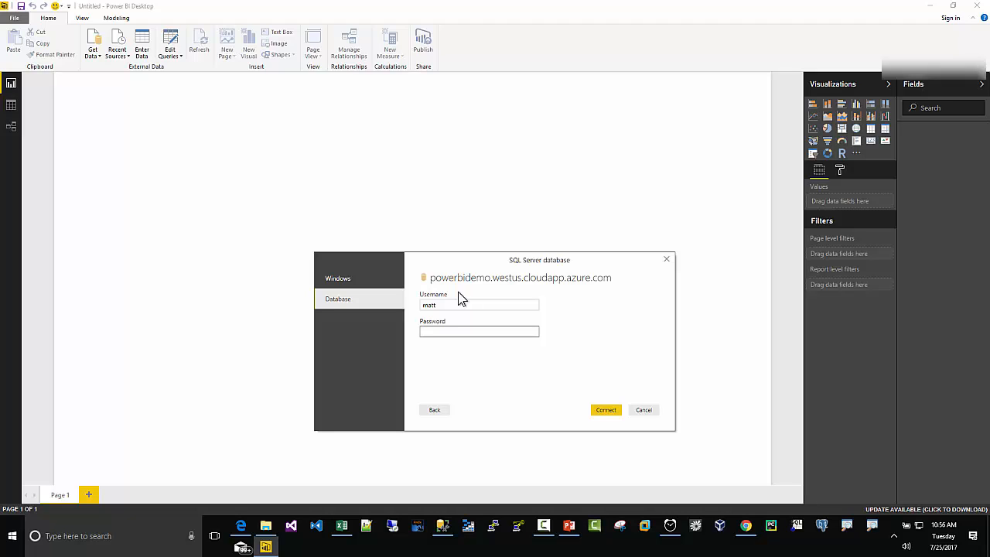
type("••••••••••••••")
left_click(599, 410)
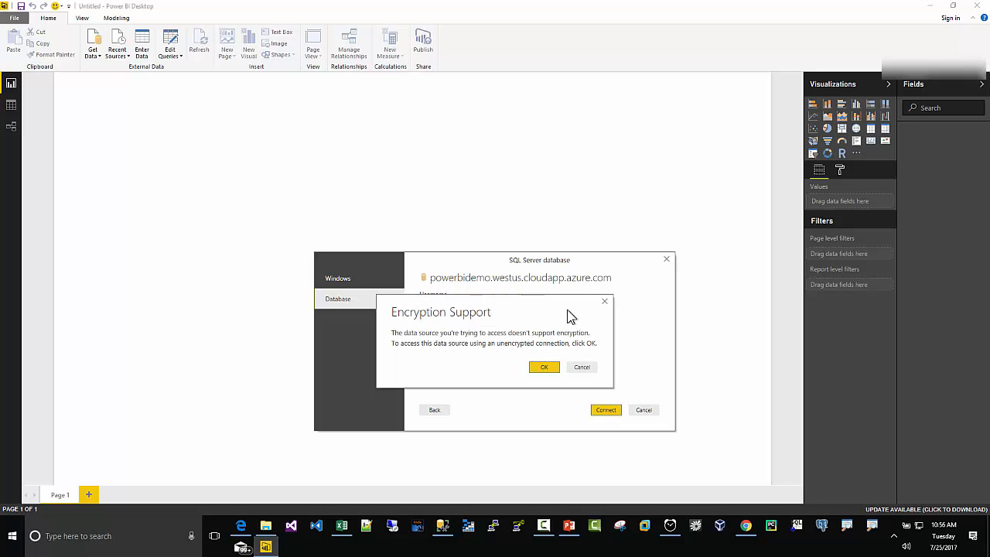
left_click(544, 368)
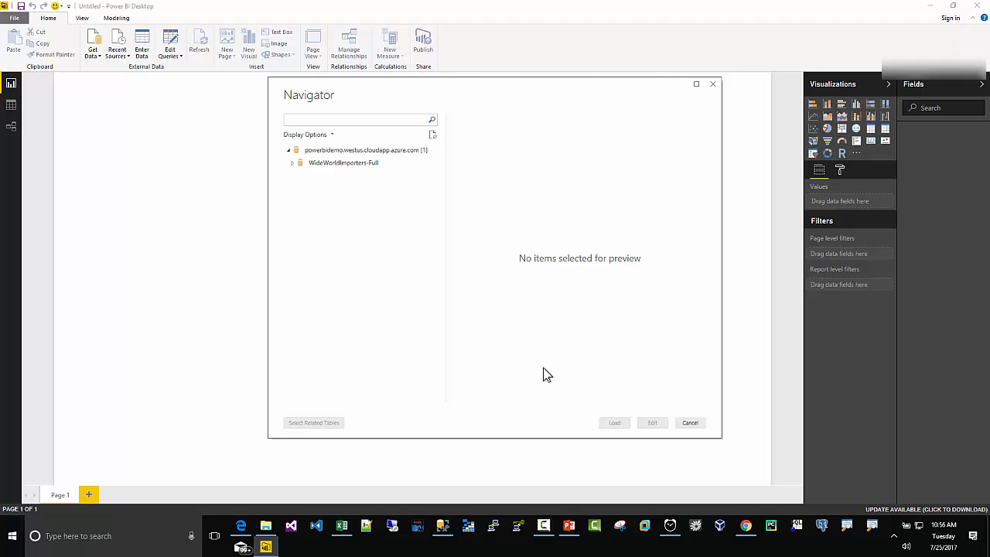
Expand the WideWorldImporters-Full database in the Navigator to list its views and tables.
left_click(318, 165)
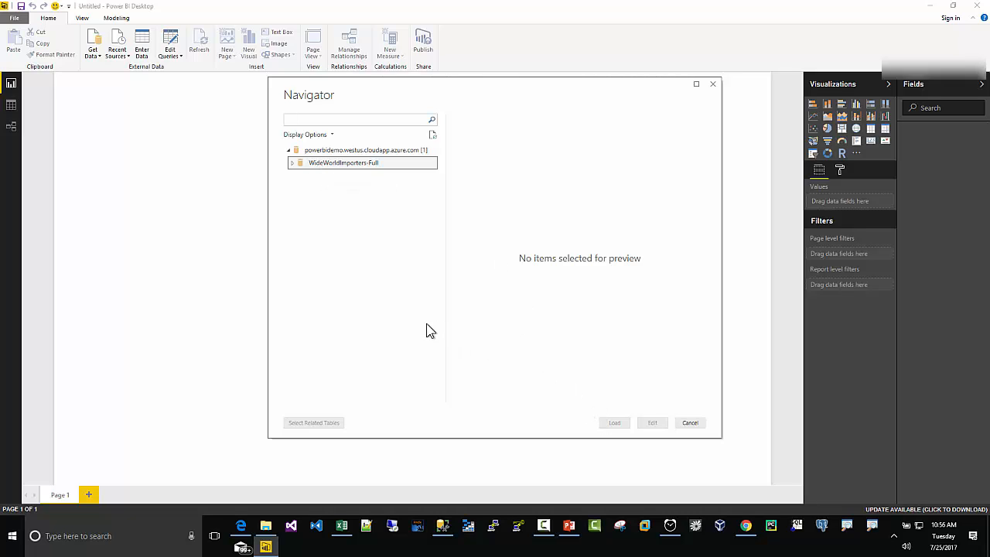
left_click(293, 163)
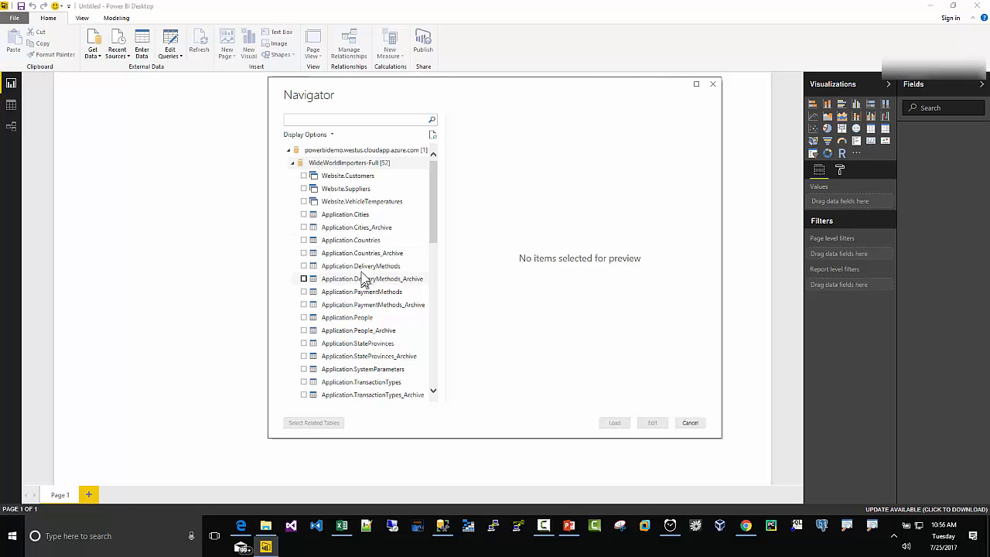
left_click_drag(433, 236, 431, 210)
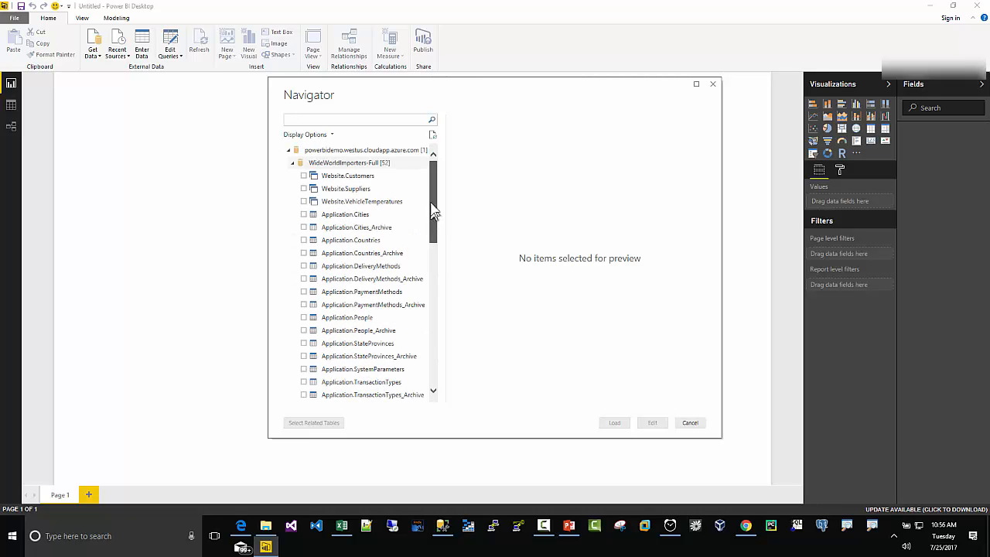
Switch to SQL Server Management Studio, expand the database's Tables folder, and compare its tables with the Navigator list in Power BI Desktop.
left_click(443, 526)
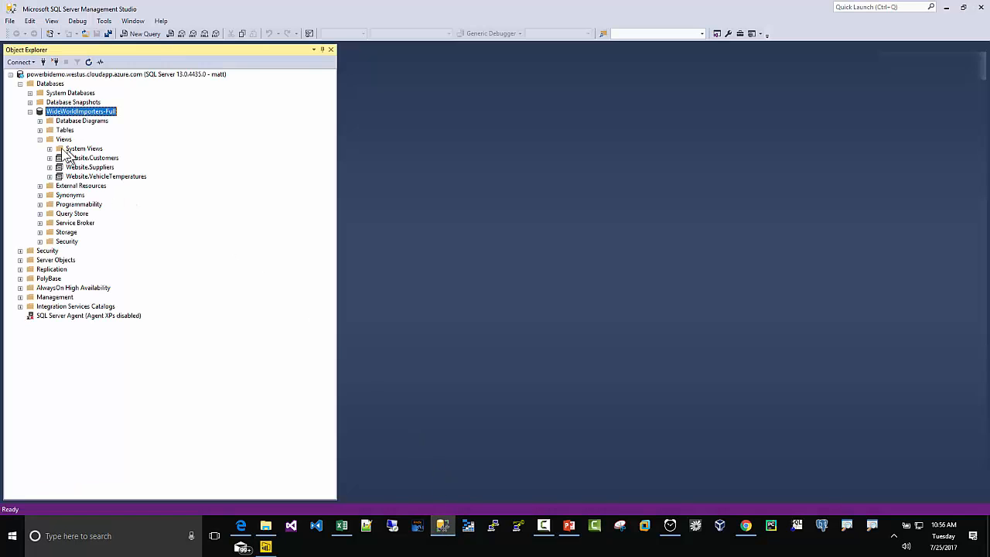
left_click(40, 130)
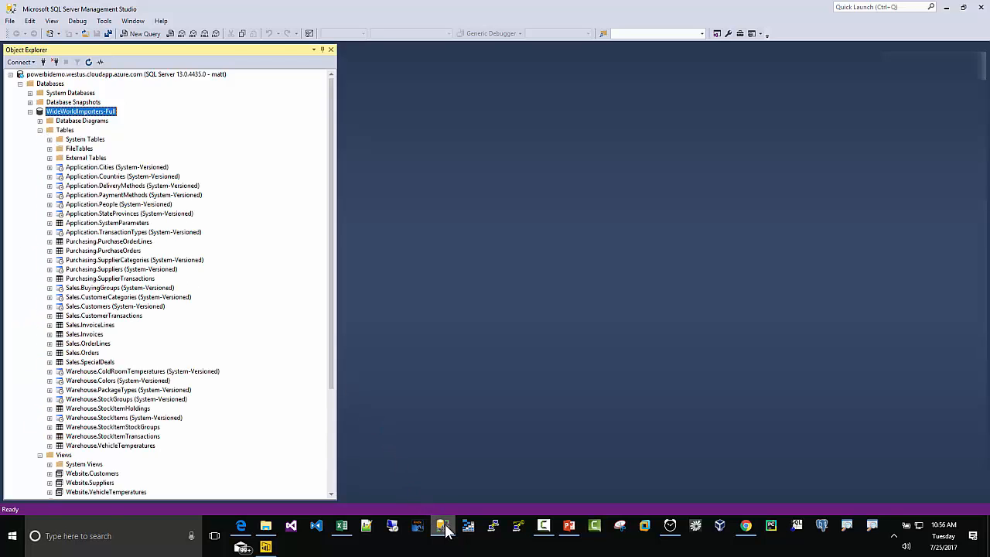
left_click(265, 547)
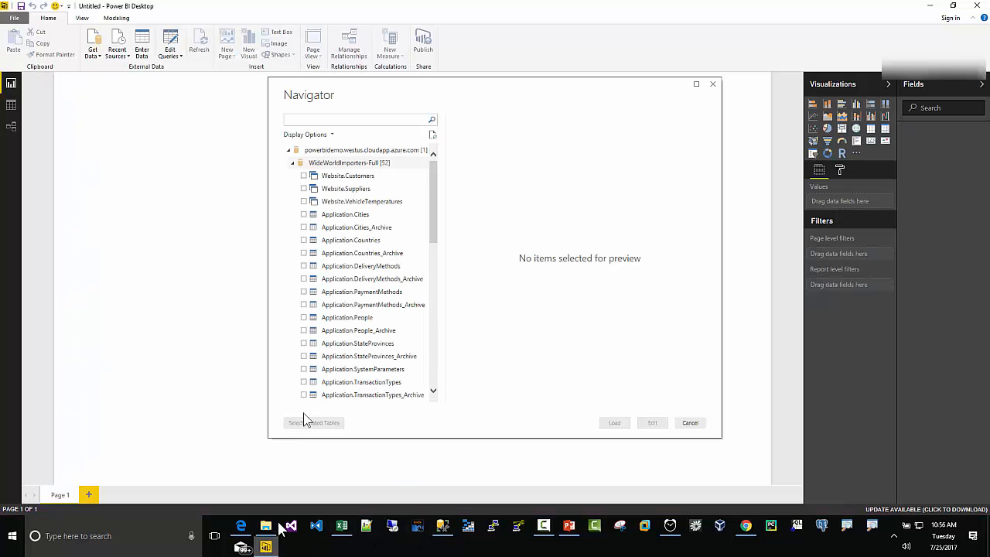
left_click_drag(435, 242, 436, 202)
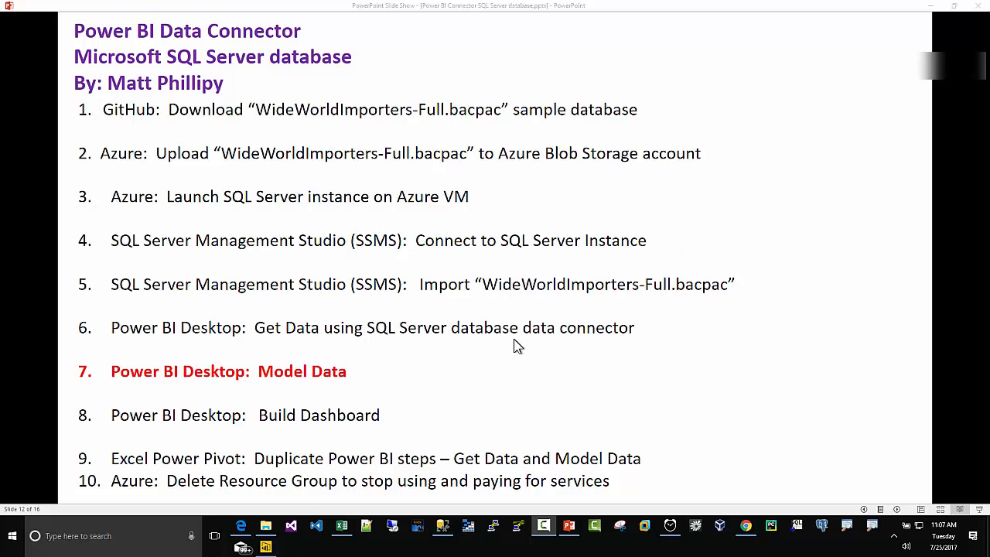
Return to the Power BI Desktop Navigator, select the Sales.Orders, Sales.OrderLines and Sales.Customers tables, and preview their data.
left_click(266, 547)
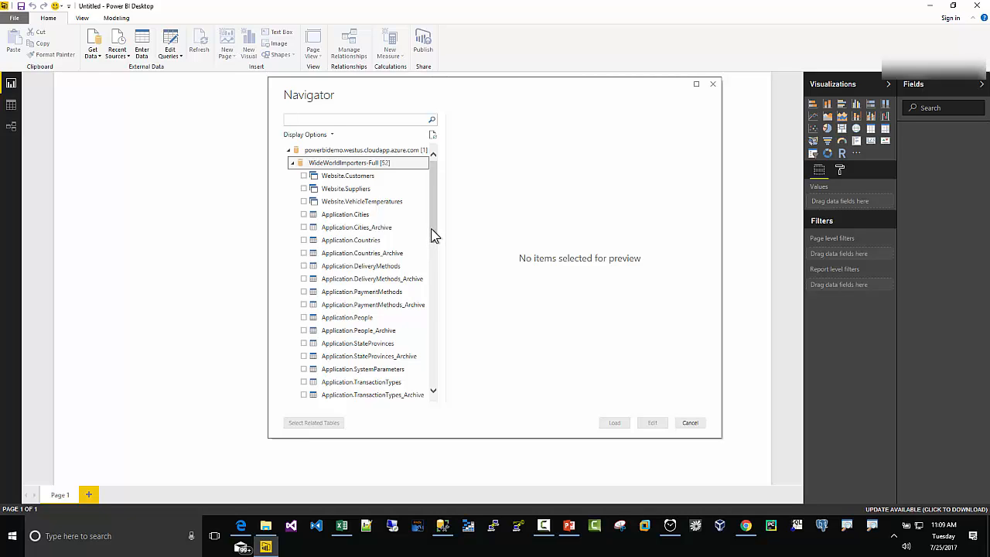
left_click_drag(432, 235, 435, 343)
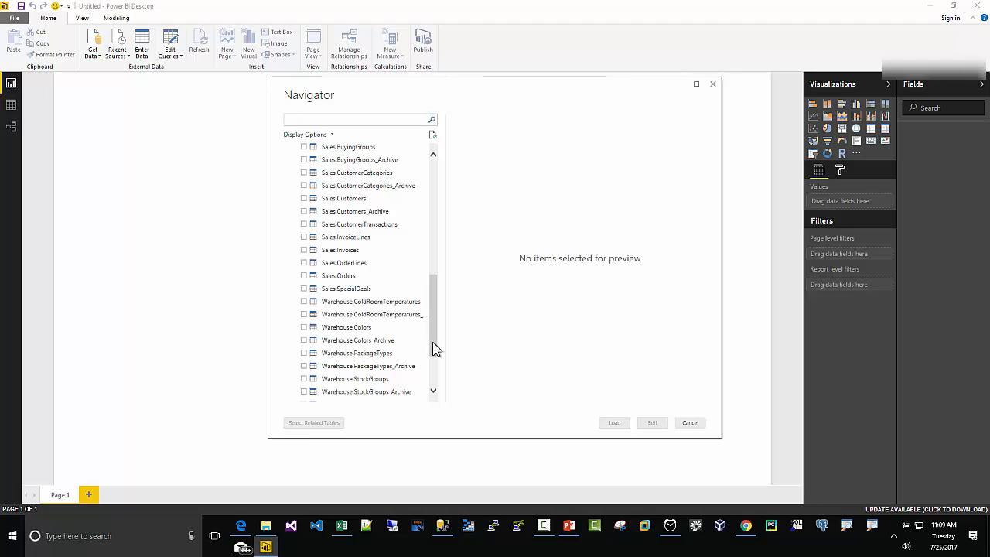
left_click(304, 276)
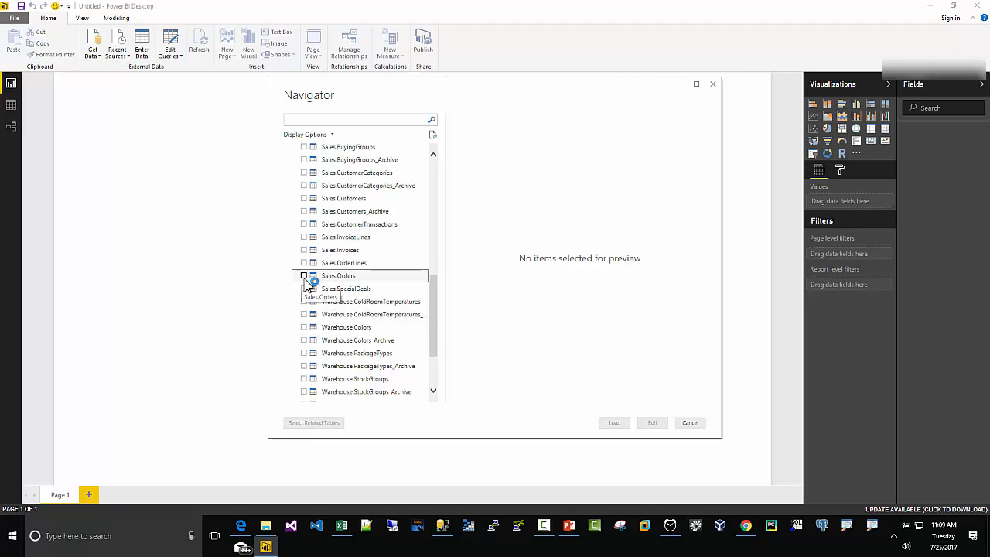
left_click(304, 263)
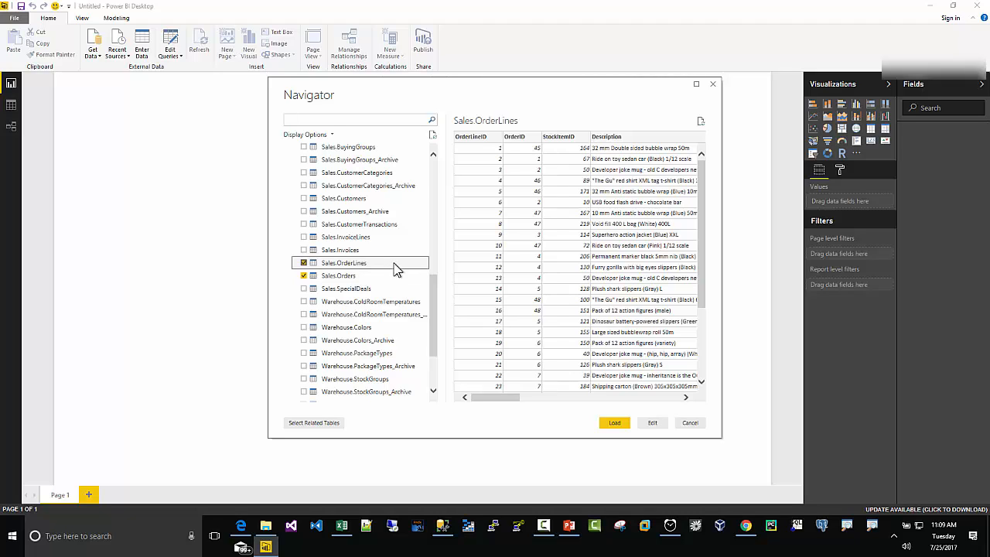
left_click(356, 277)
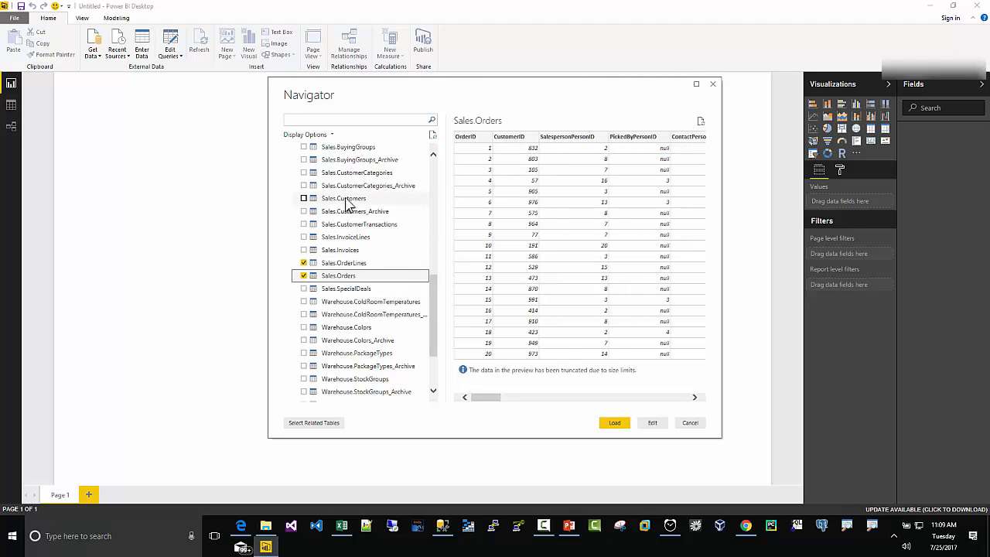
left_click(303, 198)
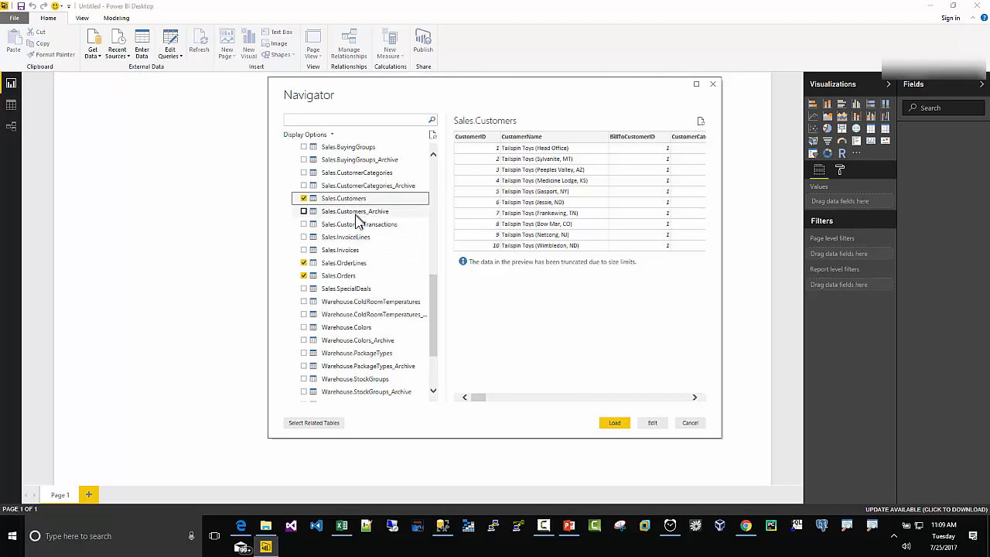
left_click(346, 276)
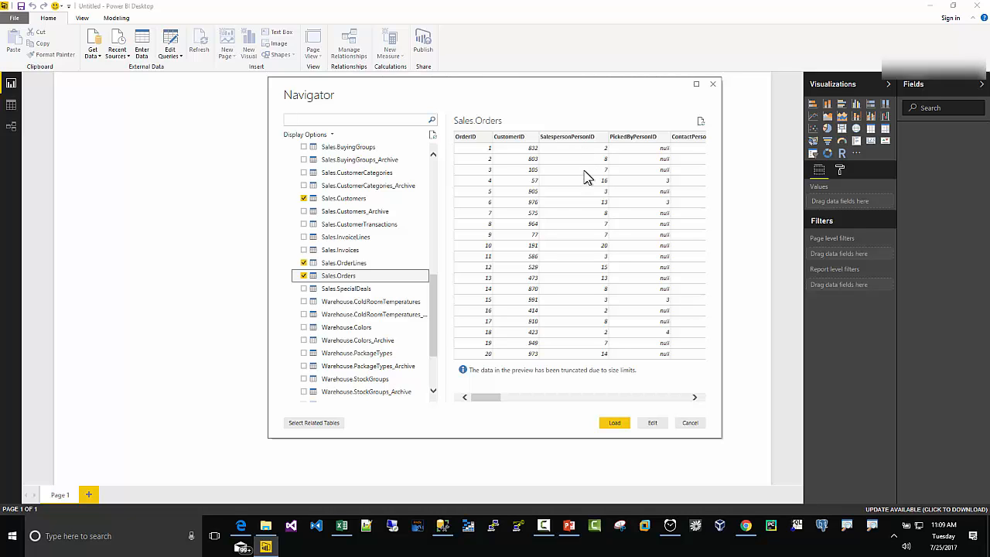
Add the Application.People table to the selection and load all selected tables into the model.
left_click_drag(434, 295, 429, 236)
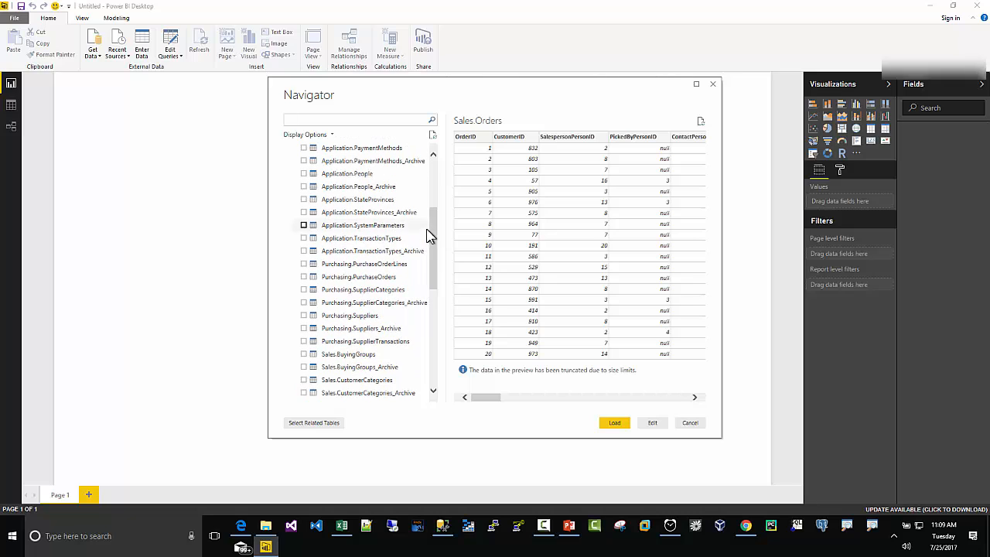
left_click(304, 174)
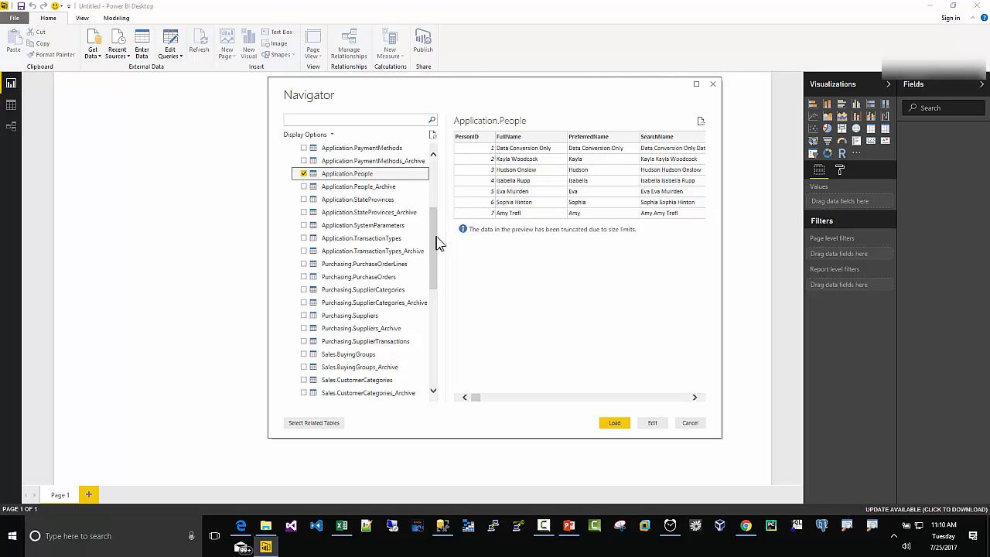
left_click_drag(435, 243, 436, 315)
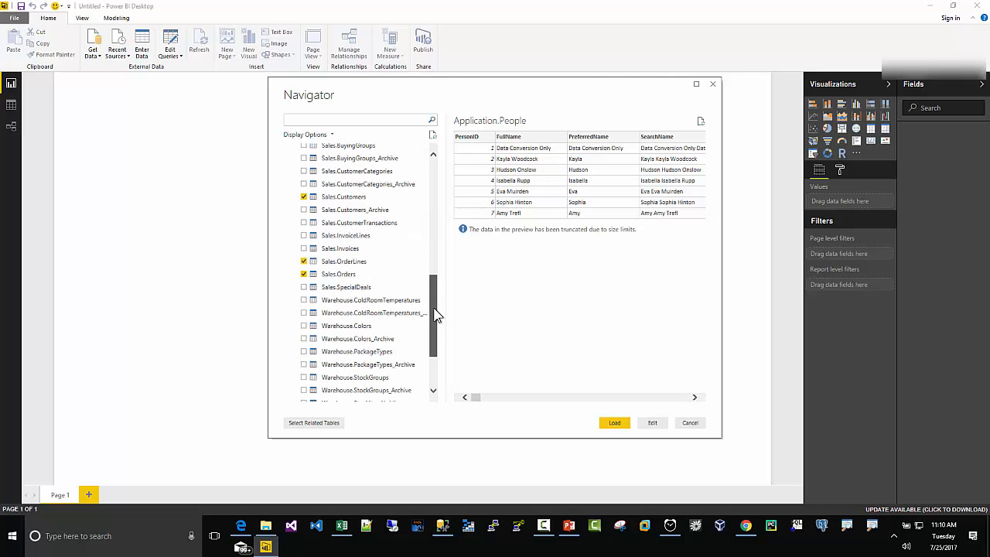
left_click(611, 424)
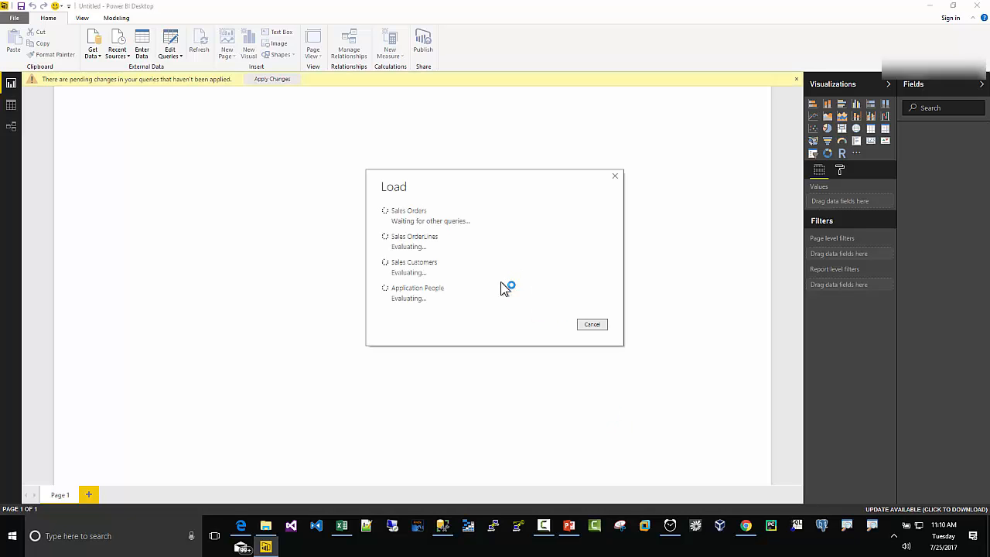
Open Alarms & Clock, reset and start the stopwatch to time the data load, and close the app.
left_click(153, 547)
type("clock")
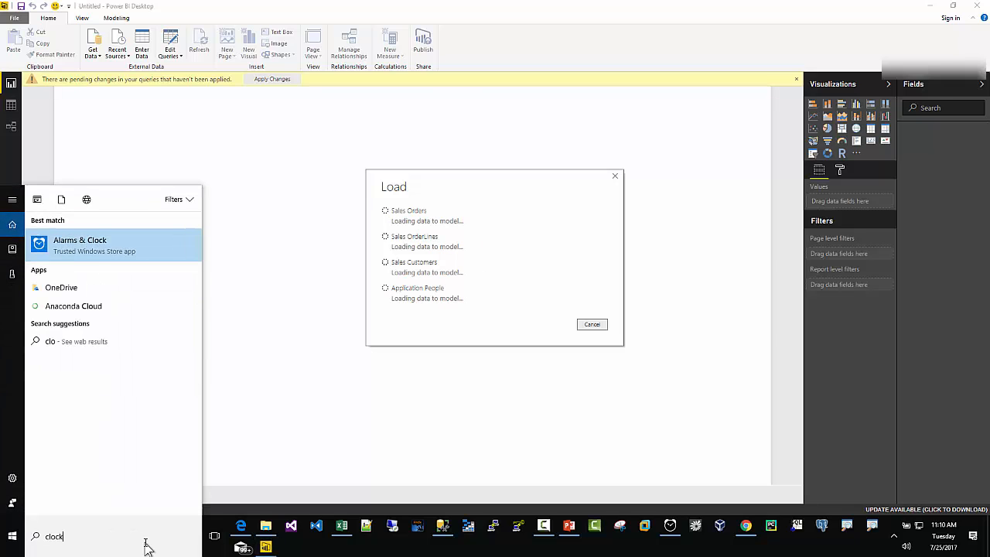
key("Return")
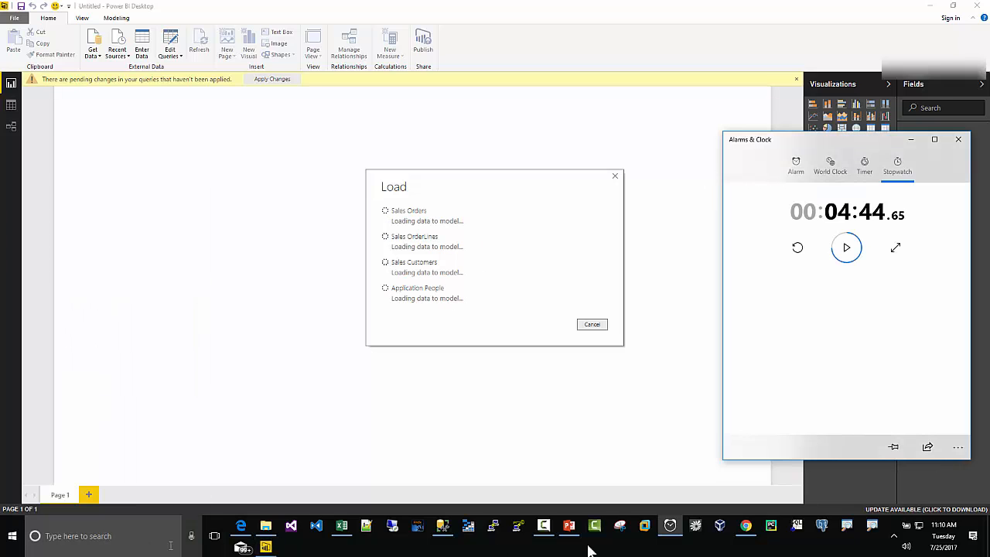
left_click(798, 247)
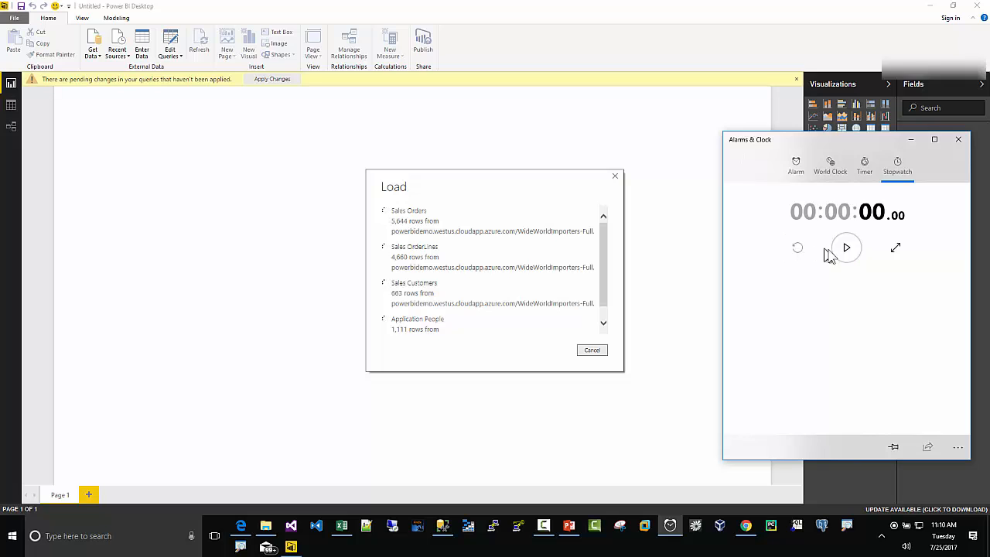
left_click(845, 249)
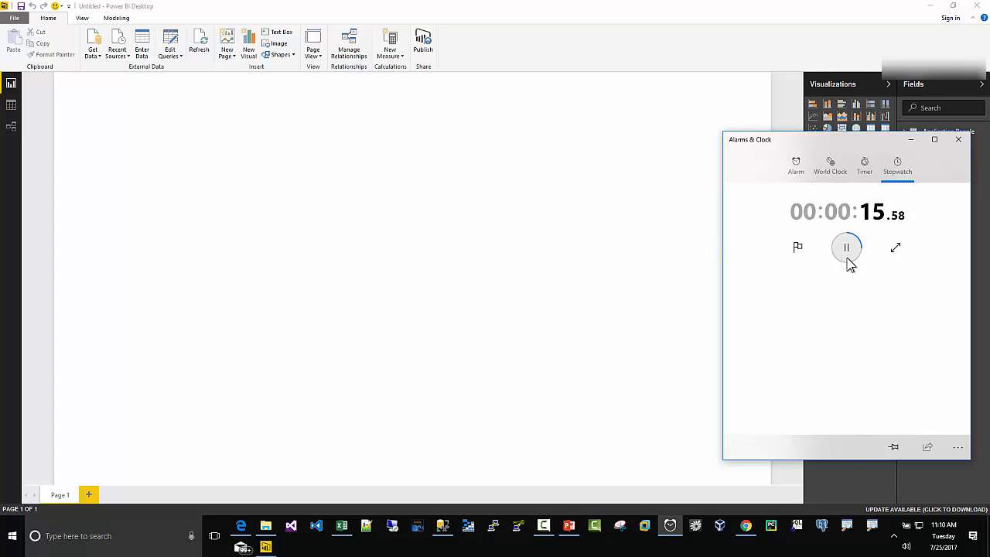
left_click(959, 140)
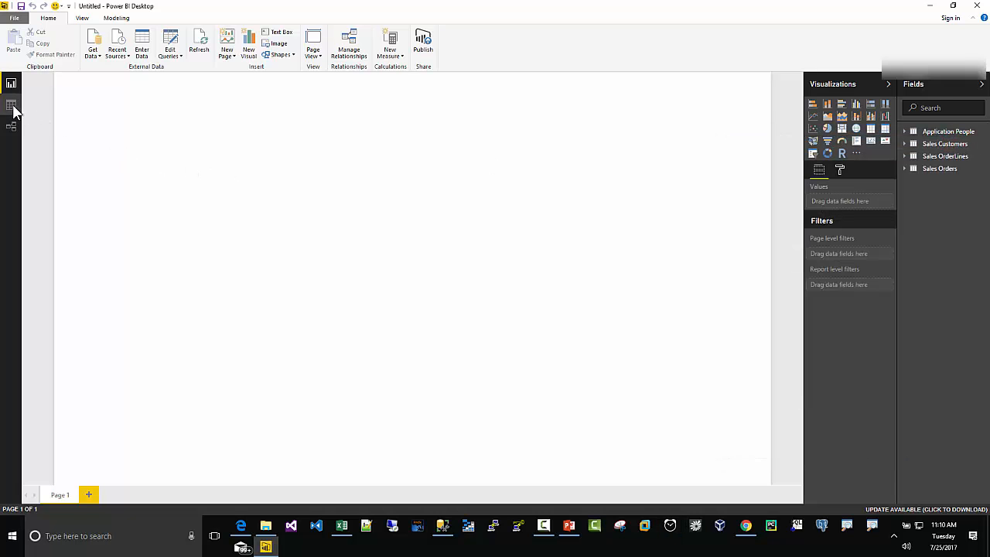
Review the Application People table's rows, and open the relationships diagram of the loaded tables.
left_click(11, 105)
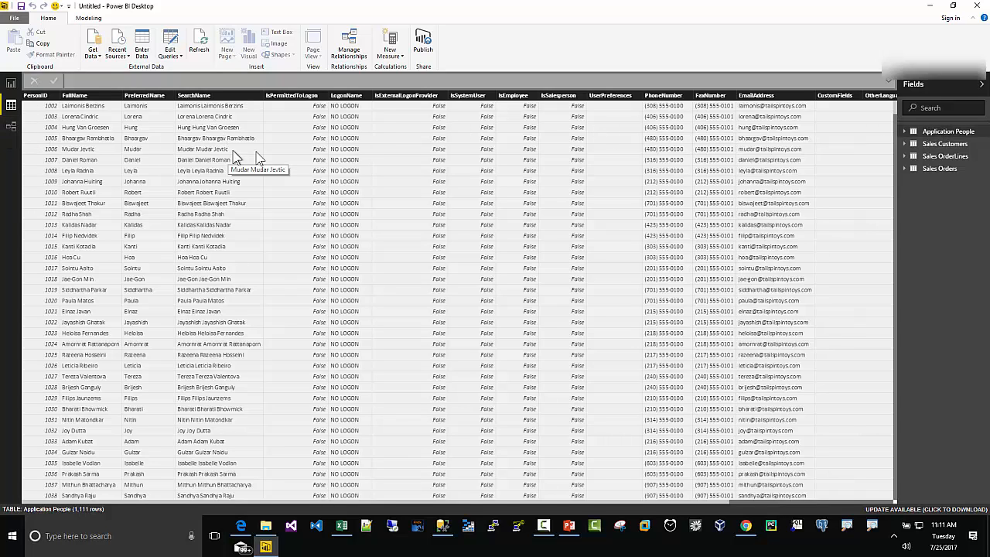
left_click(10, 129)
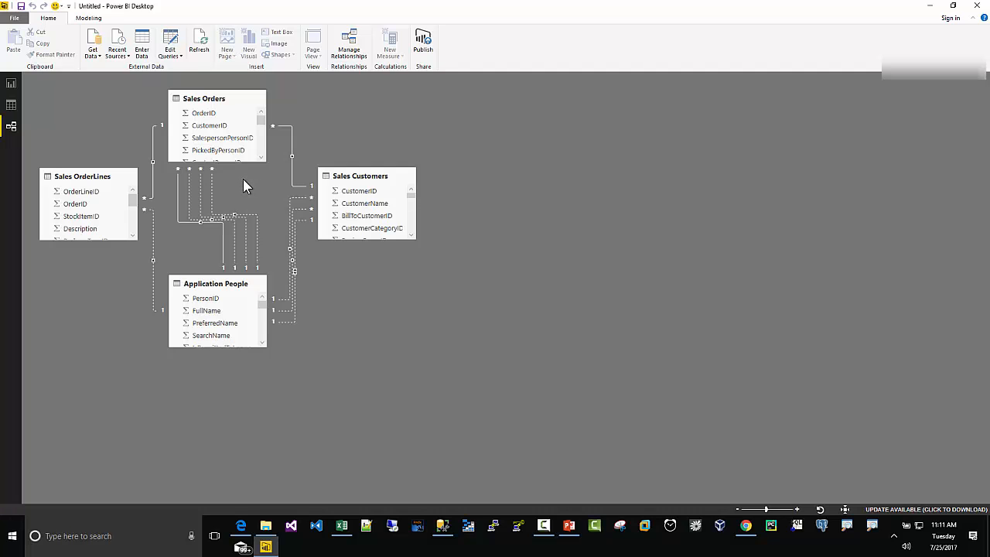
Delete all relationships among Sales Orders, Sales OrderLines, Sales Customers and Application People, starting with the one between Sales OrderLines and Application People.
left_click(153, 252)
key("Delete")
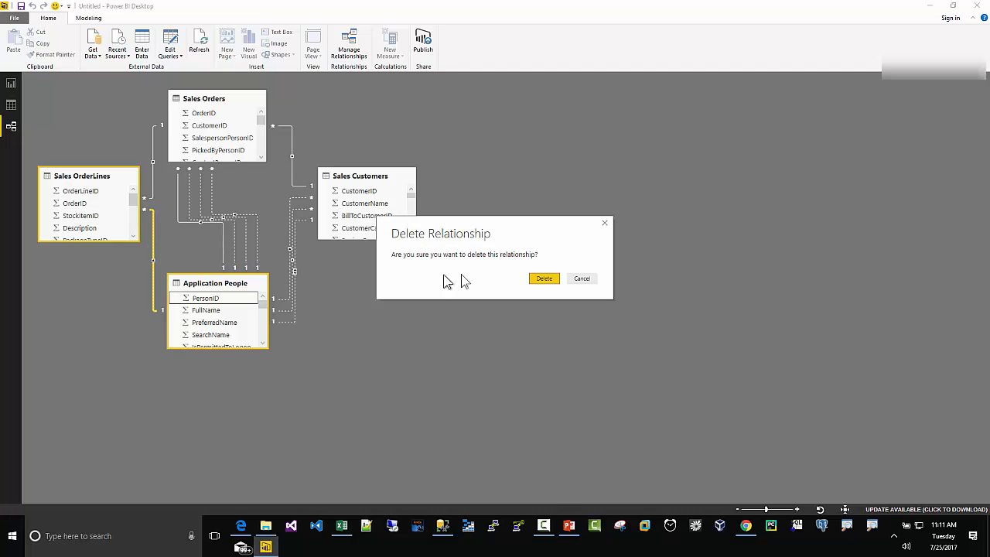
left_click(556, 279)
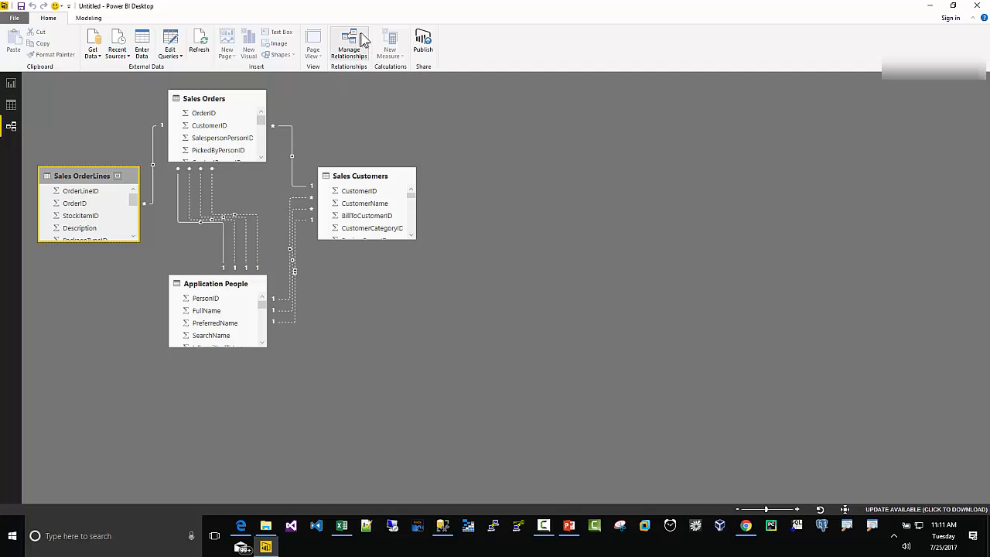
left_click(223, 250)
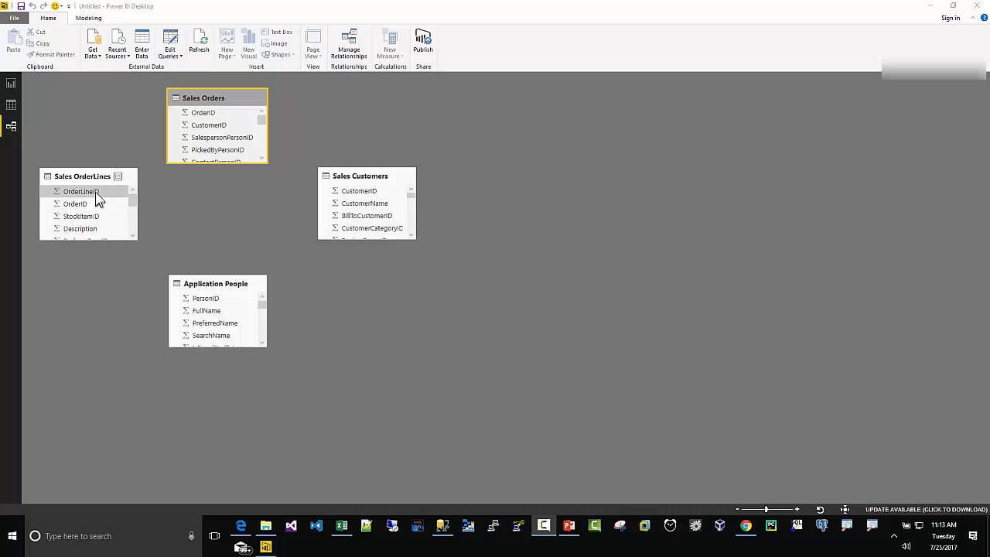
Rearrange the diagram so Sales OrderLines and Sales Orders sit side by side beneath the Sales Customers table.
left_click(74, 182)
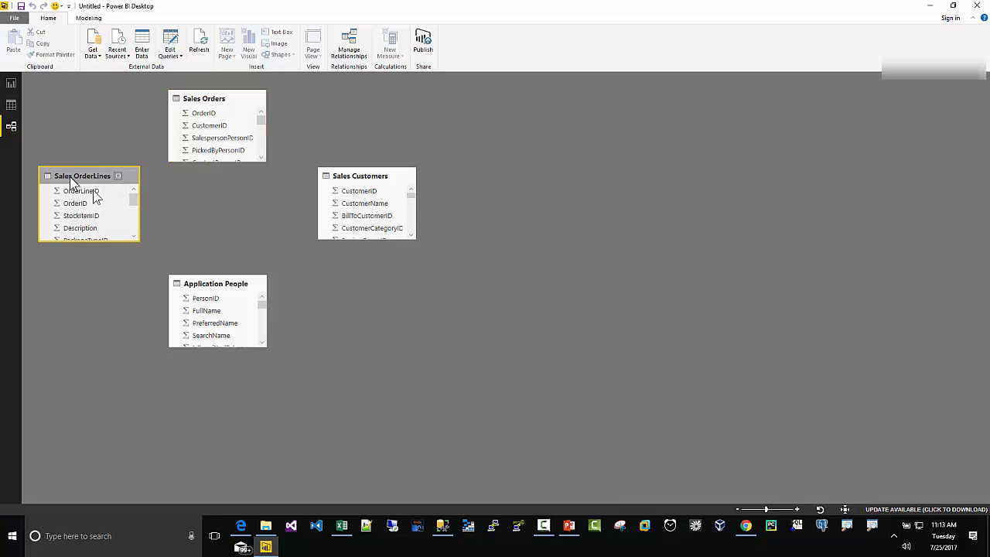
left_click_drag(79, 183, 411, 274)
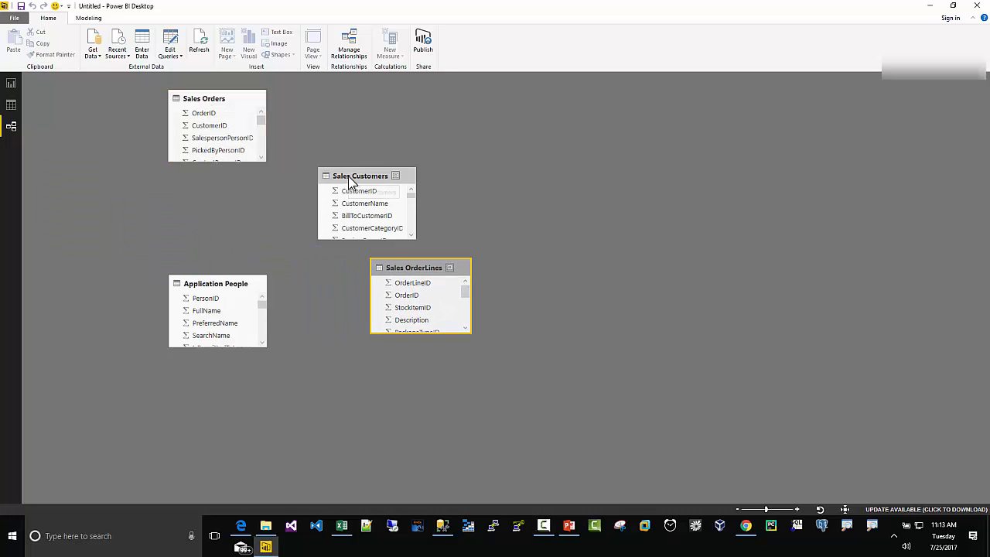
left_click_drag(351, 178, 356, 118)
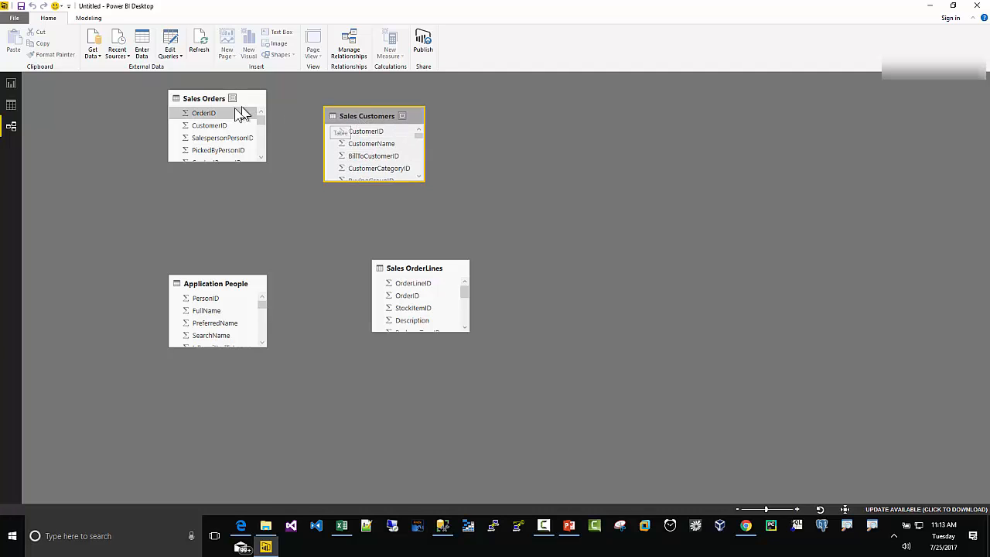
left_click_drag(198, 103, 530, 270)
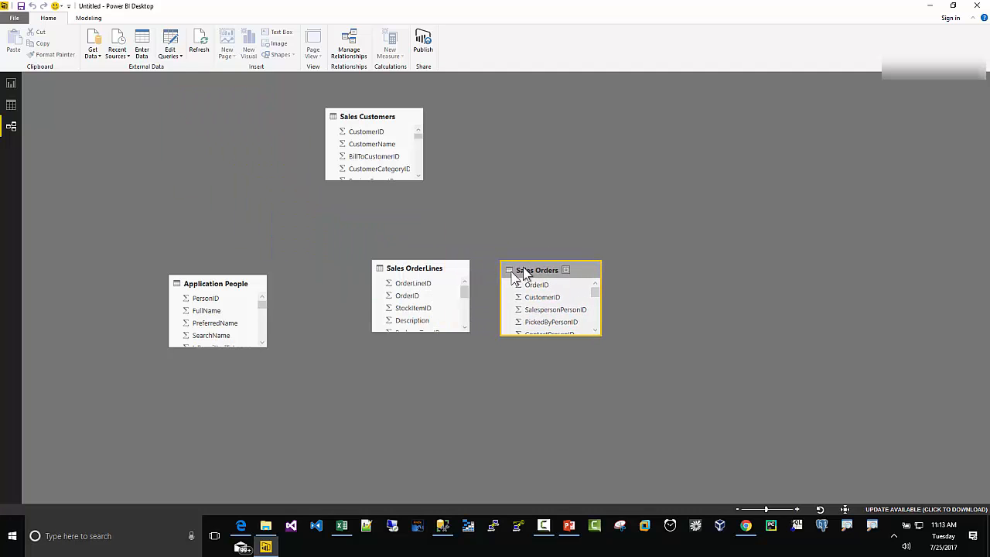
Relate Sales OrderLines to Sales Orders on OrderID, and move Sales OrderLines further away from Sales Orders.
left_click(431, 299)
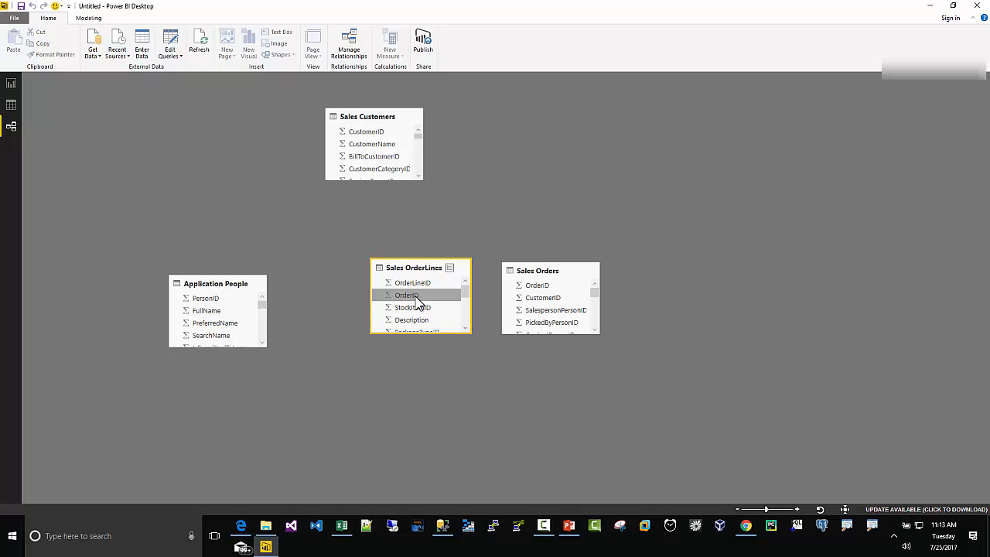
left_click_drag(408, 296, 525, 288)
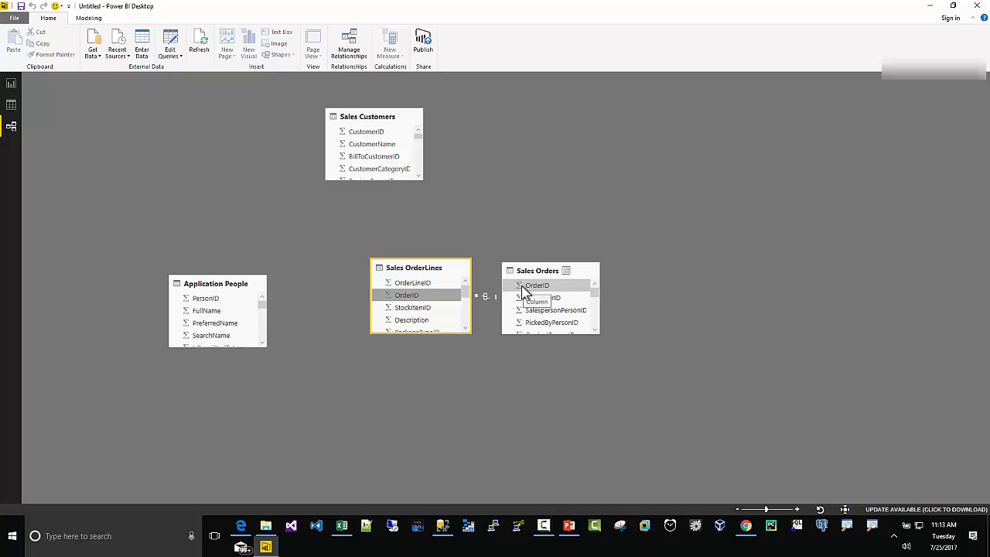
left_click_drag(415, 266, 373, 268)
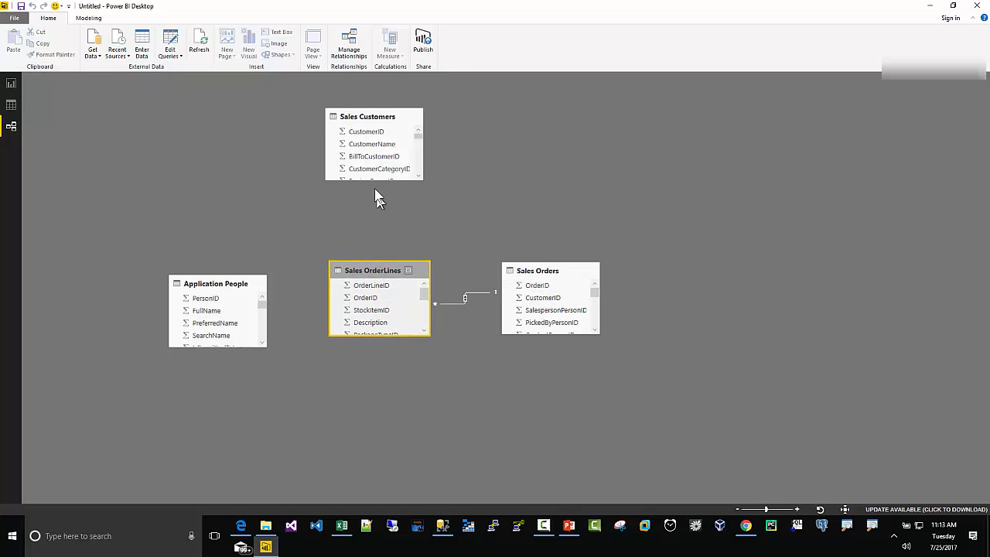
Place Sales Customers on the far side of Sales Orders and relate CustomerID in Sales Orders to CustomerID in Sales Customers.
left_click_drag(363, 122, 690, 274)
left_click_drag(556, 302, 697, 292)
left_click_drag(549, 305, 694, 292)
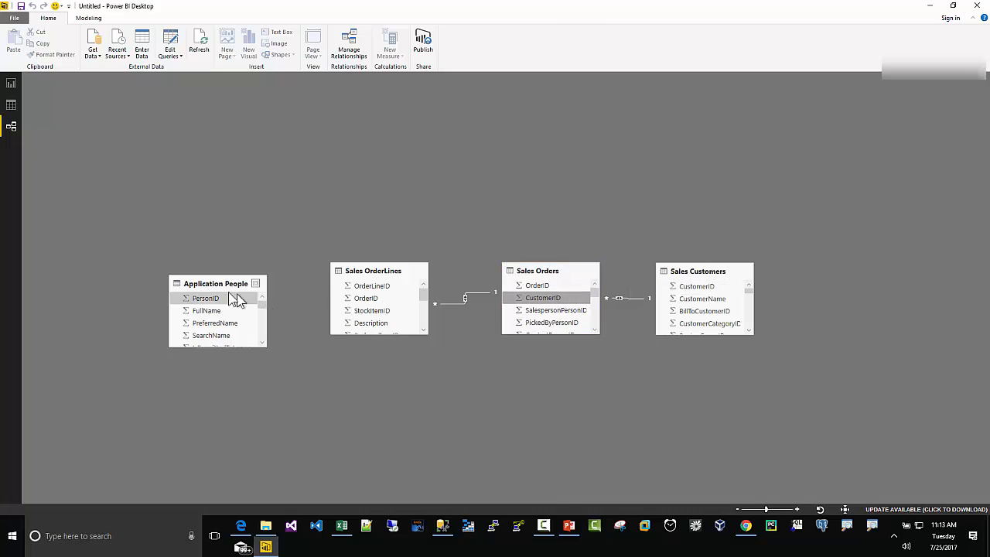
Place Application People beneath Sales Customers and relate SalespersonPersonID in Sales Orders to its PersonID.
left_click_drag(214, 288, 676, 369)
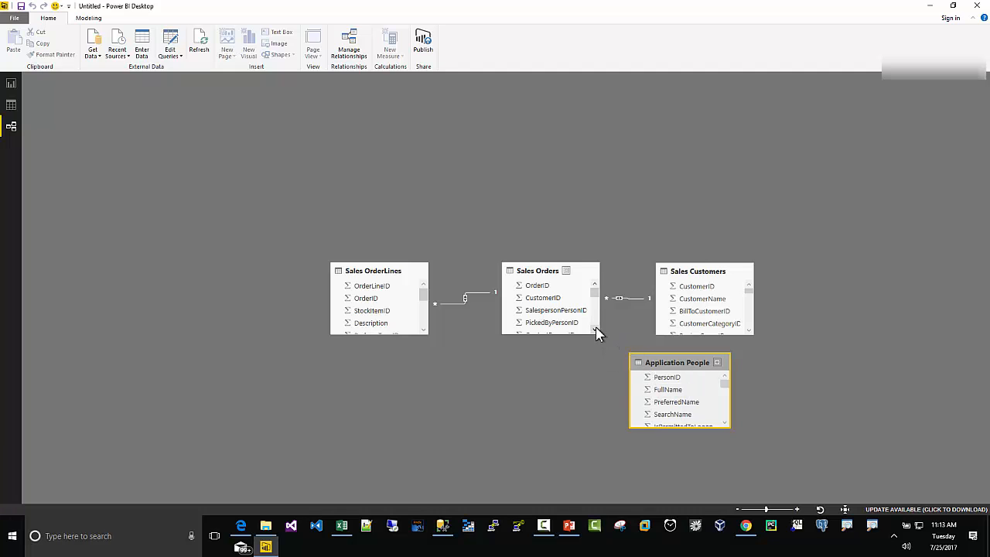
left_click(565, 317)
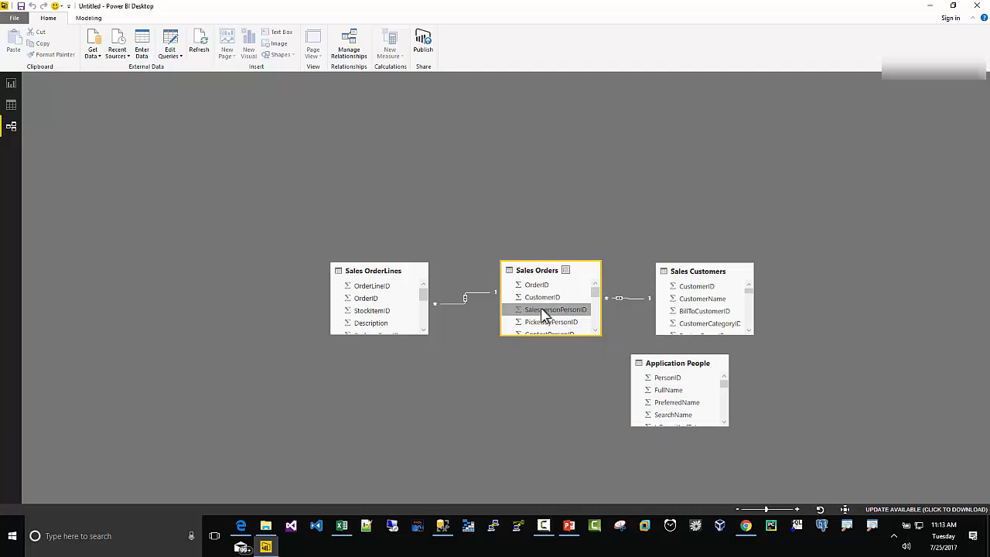
left_click_drag(603, 341, 661, 382)
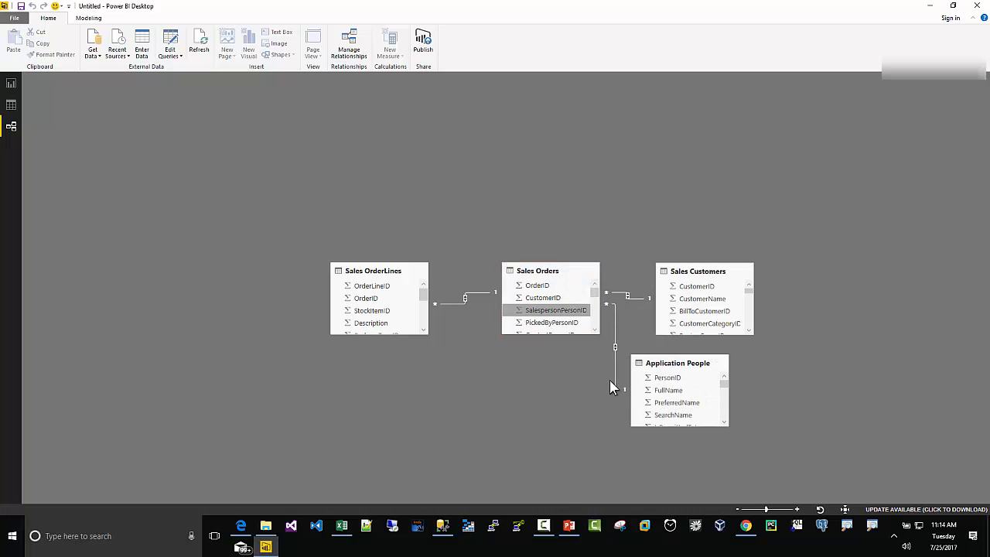
Delete the relationship between Sales Orders and Application People, and recreate it from SalespersonPersonID to PersonID.
left_click(615, 380)
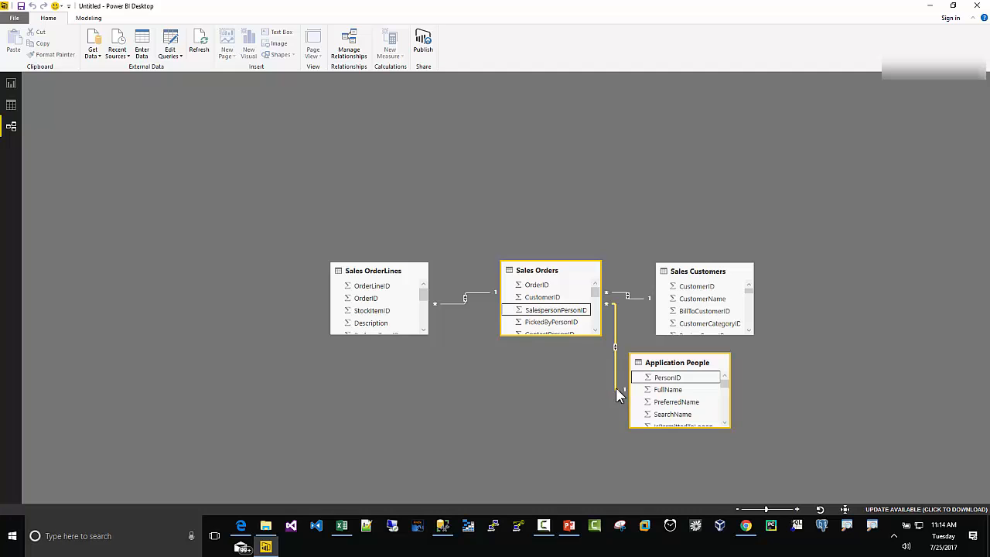
key("Delete")
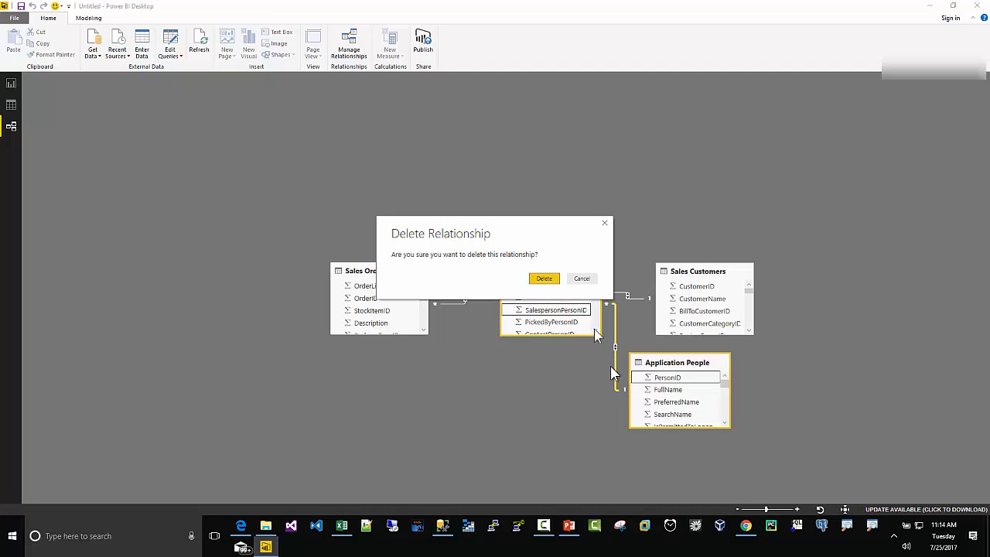
left_click(544, 279)
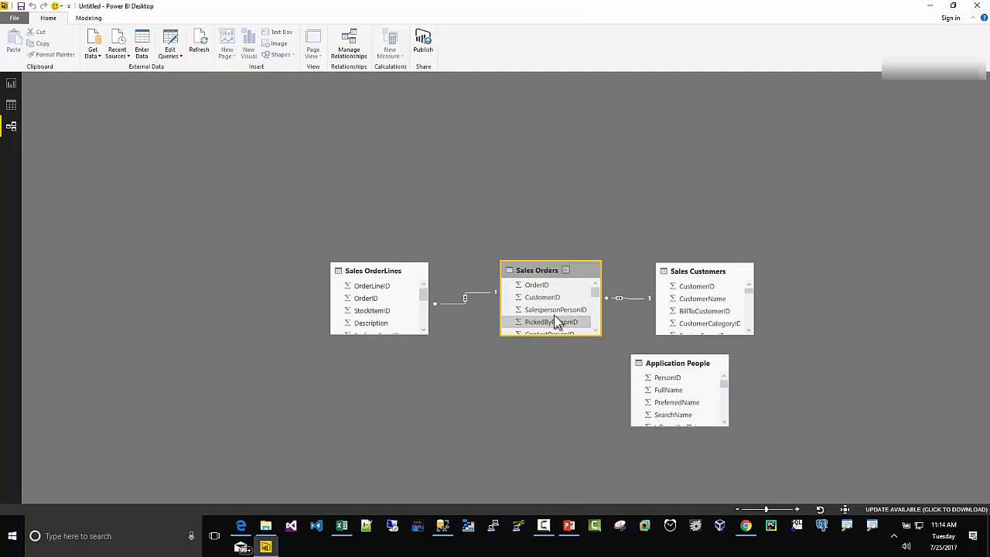
left_click_drag(556, 309, 663, 401)
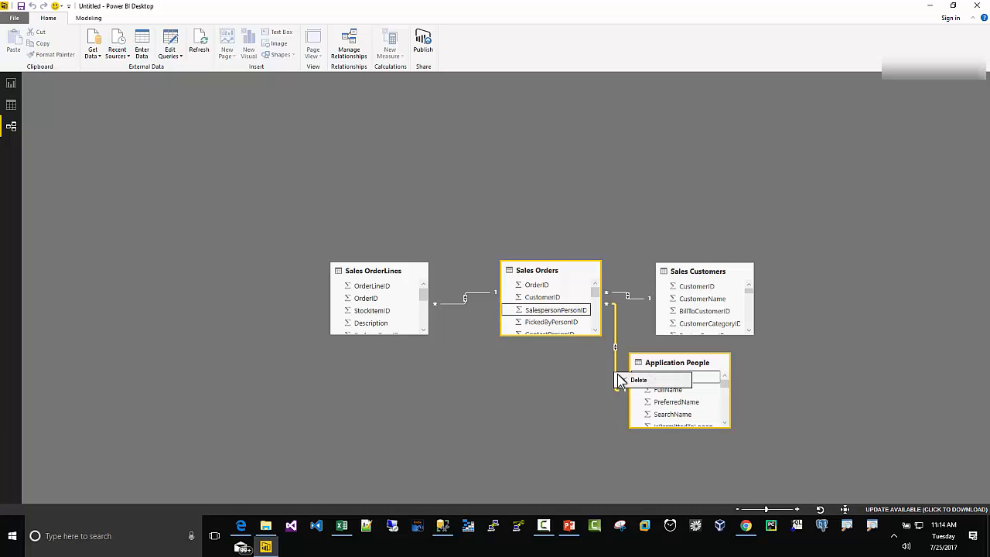
Review the cardinality options of the relationship between Sales Orders and Application People, leaving the relationship's settings as they are.
double_click(615, 364)
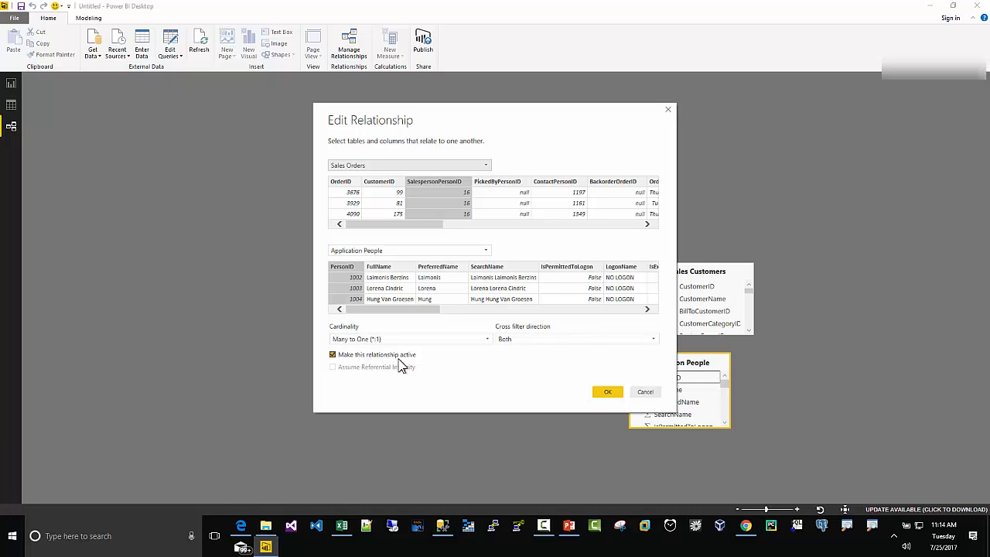
left_click(489, 341)
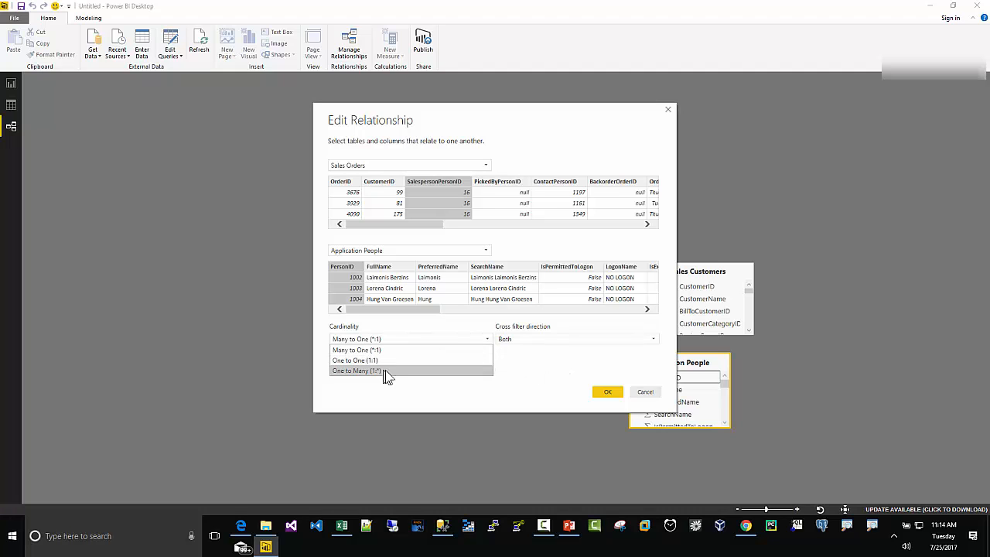
left_click(654, 393)
left_click(654, 393)
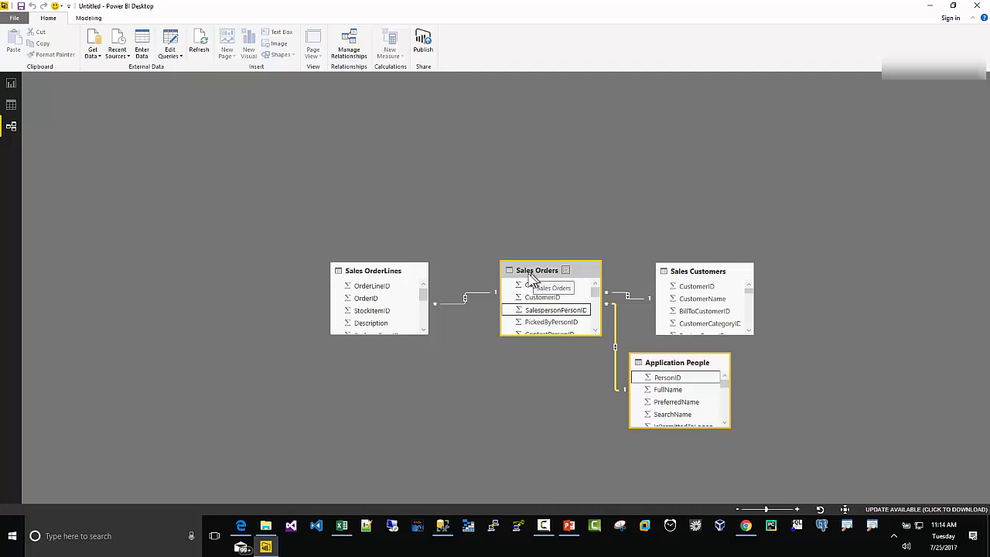
left_click(365, 270)
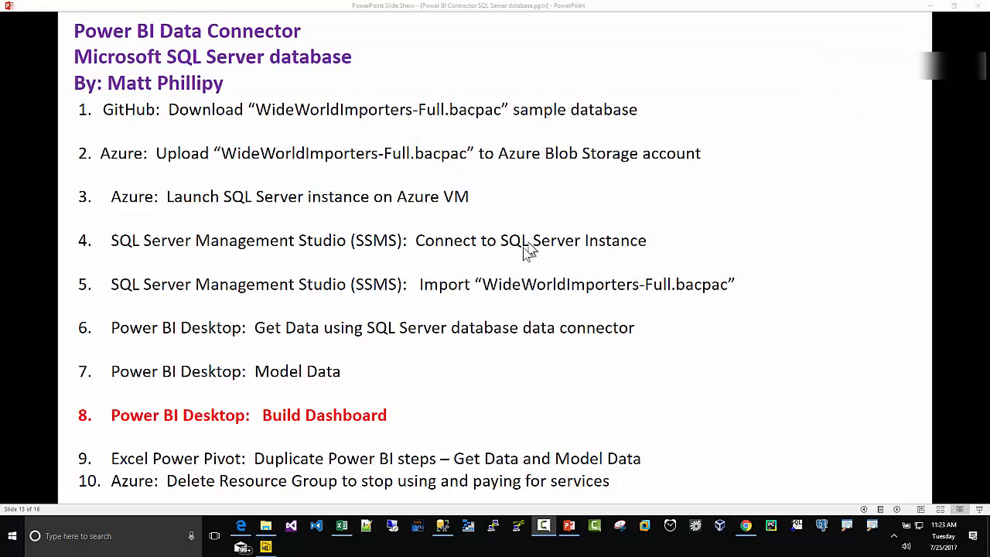
Switch to Power BI Desktop and display the data rows of the Sales OrderLines table.
left_click(265, 547)
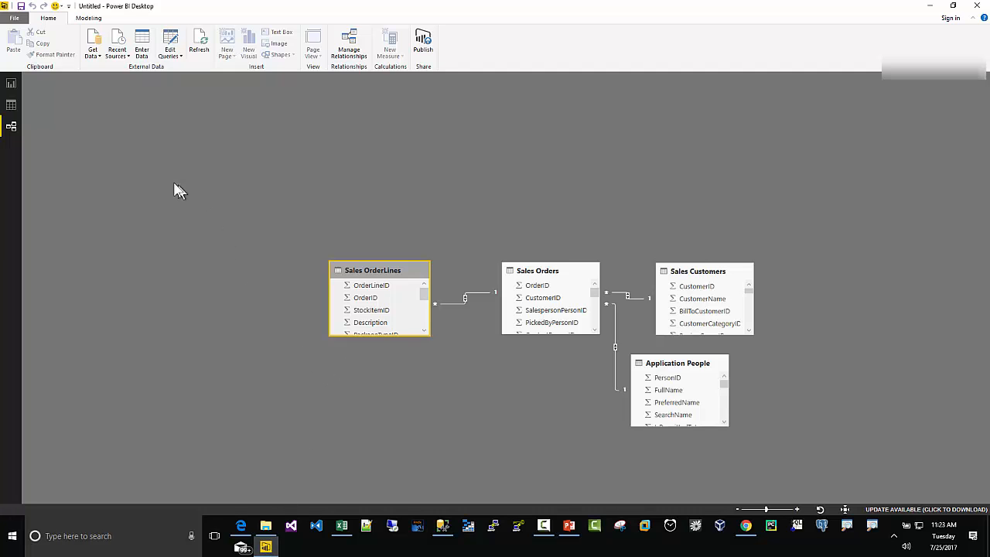
left_click(10, 84)
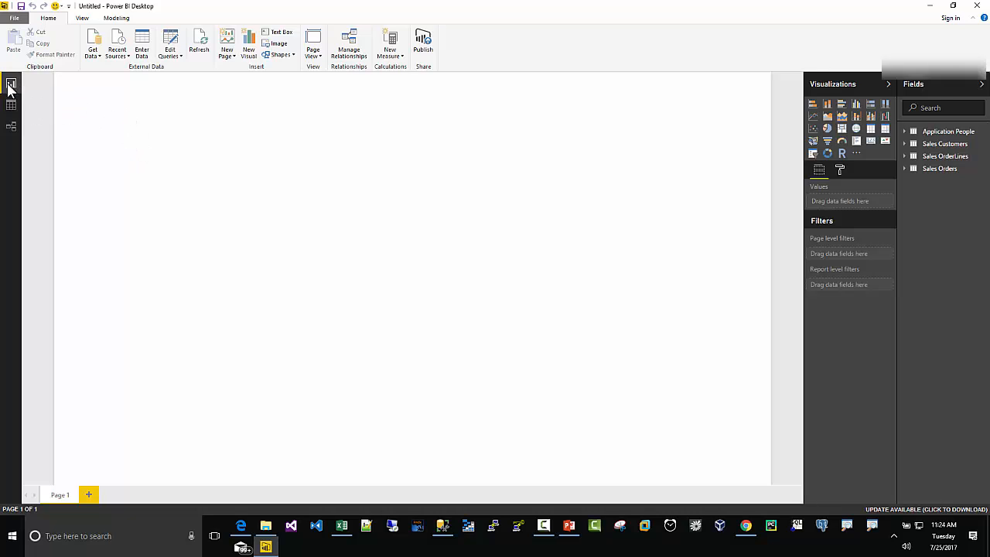
left_click(12, 107)
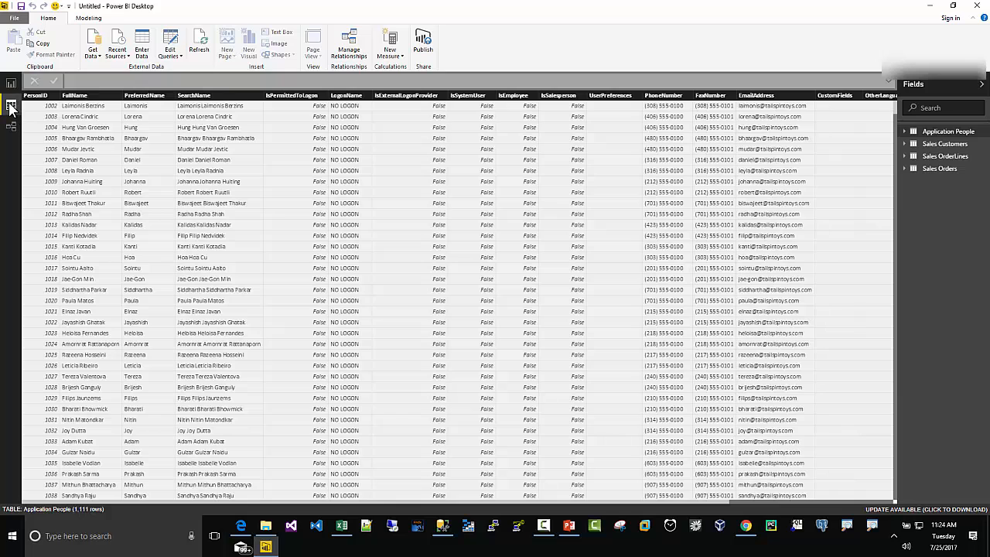
left_click(929, 158)
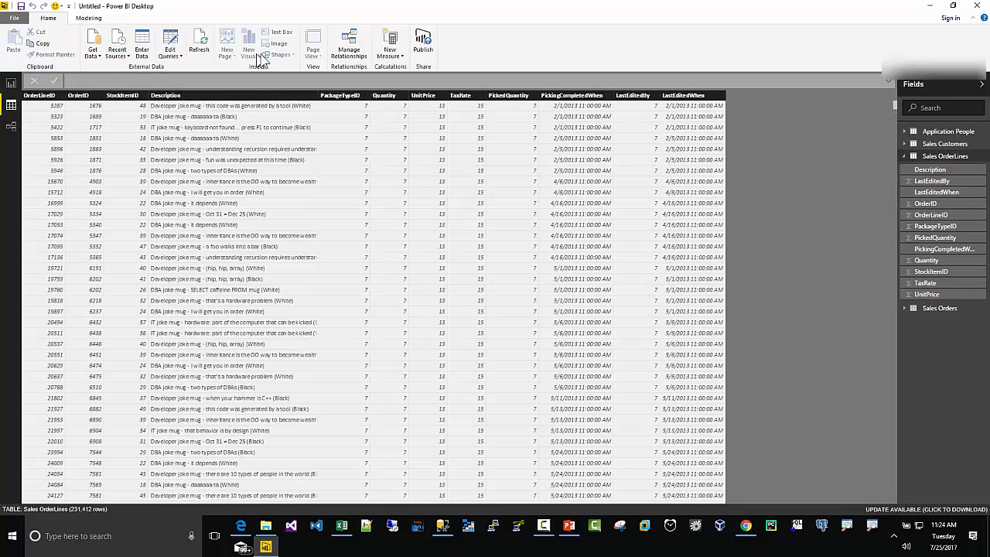
Add a calculated column named Sales_$ to Sales OrderLines, starting its formula with 'Sales OrderLines'[Quantity].
left_click(85, 17)
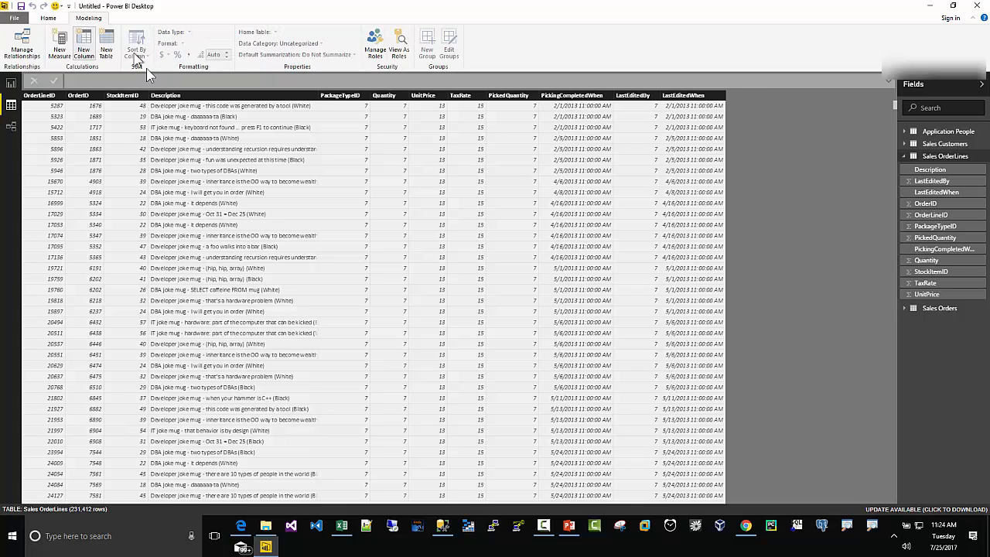
left_click(83, 43)
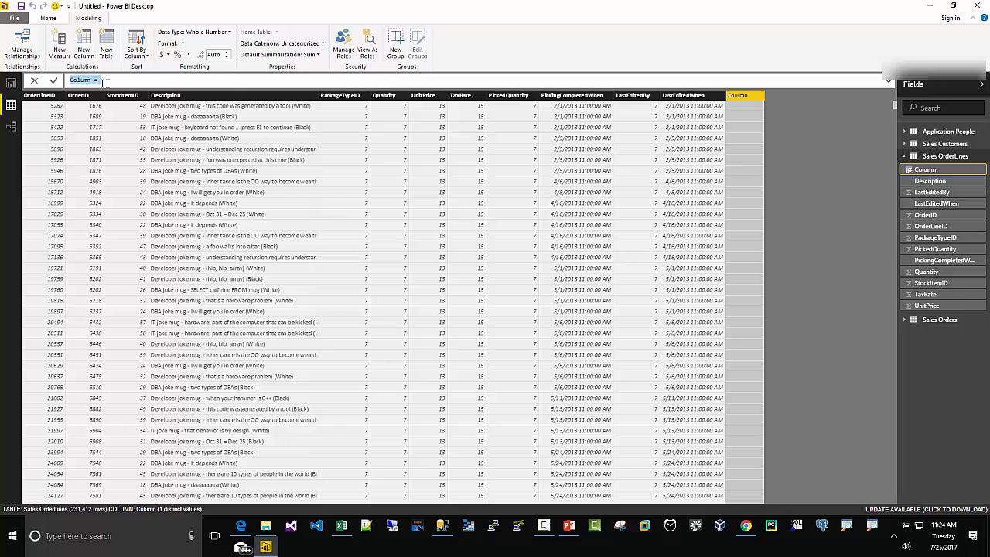
left_click_drag(91, 82, 51, 63)
type("Sa")
type("sal")
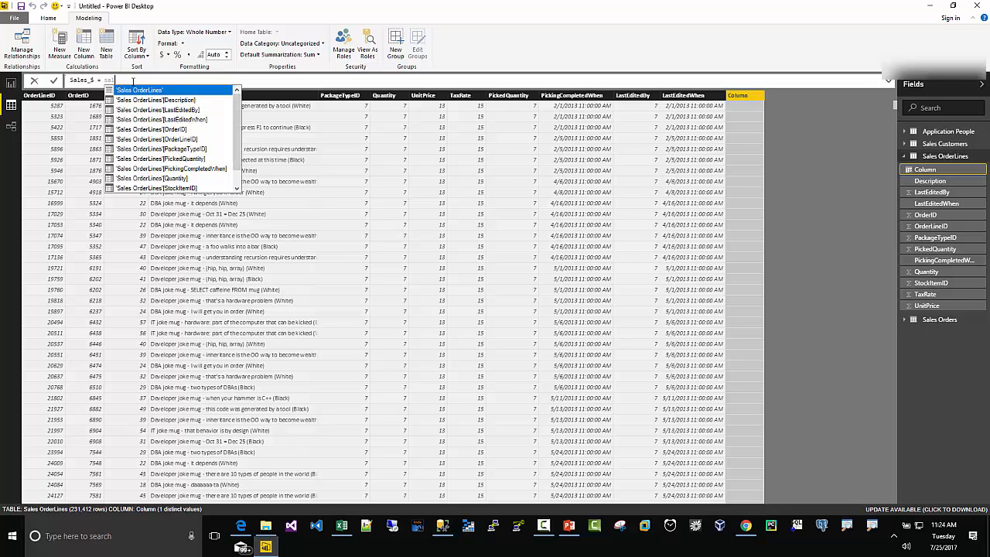
key("Down")
key("Down")
key("Down")
key("Down")
key("Down")
key("Down")
key("Down")
key("Down")
key("Down")
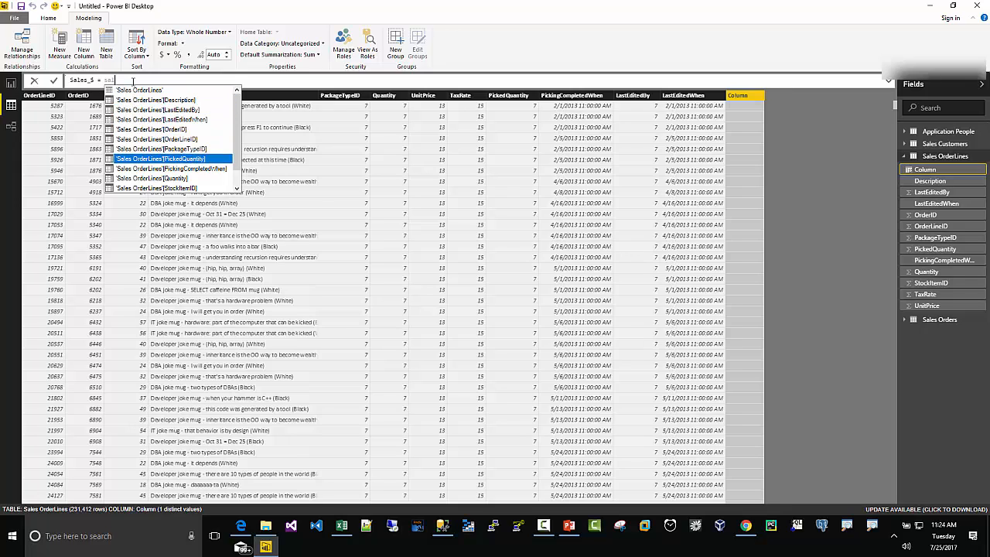
key("Tab")
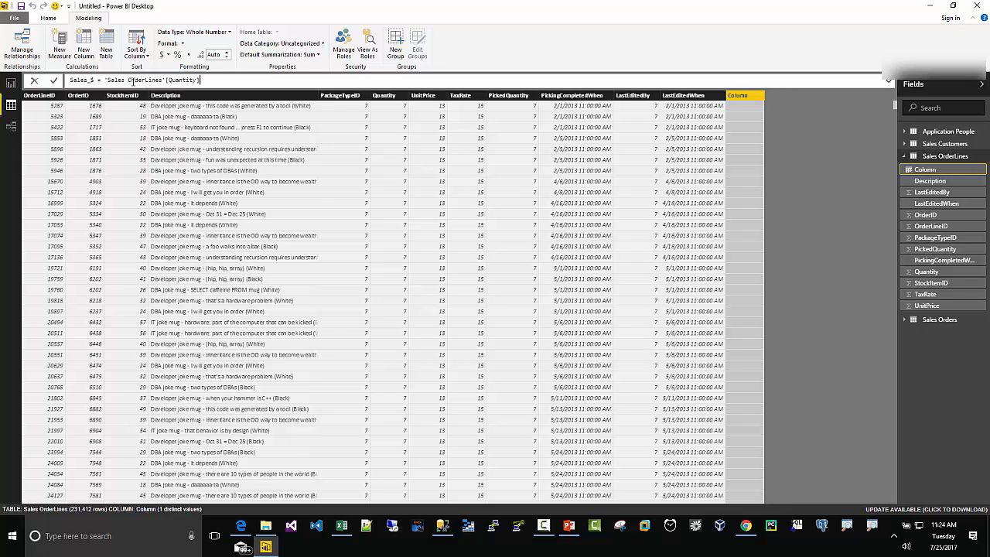
Multiply the Quantity reference in the Sales_$ formula by 'Sales OrderLines'[UnitPrice] and commit the formula.
type("*sale")
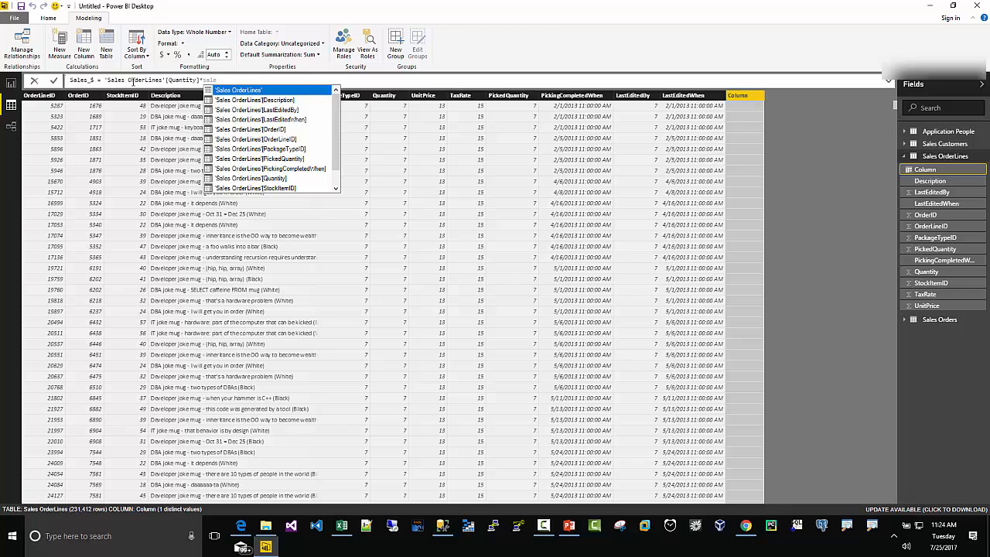
key("Down")
key("Down")
key("Down")
key("Down")
key("Down")
key("Down")
key("Down")
key("Down")
key("Down")
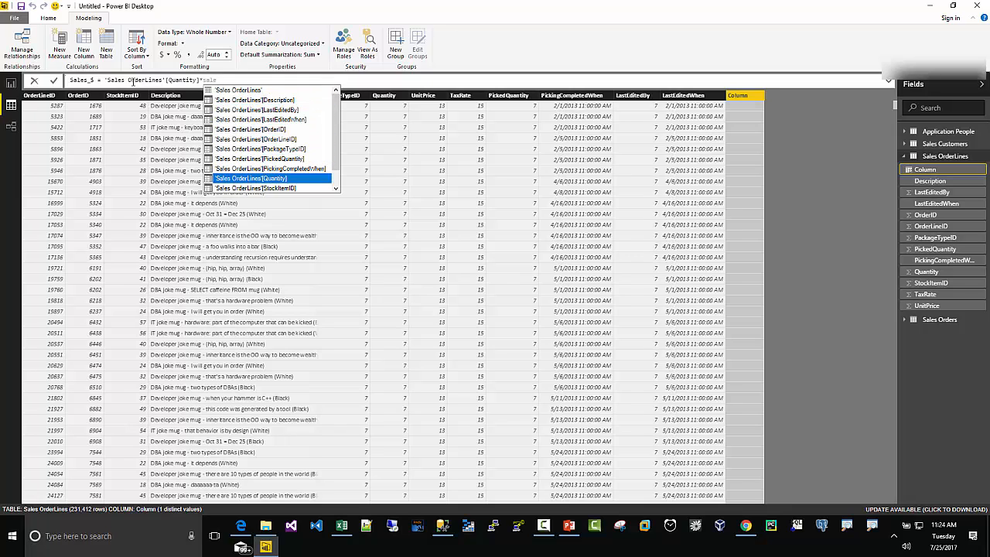
key("Down")
key("Down")
key("Down")
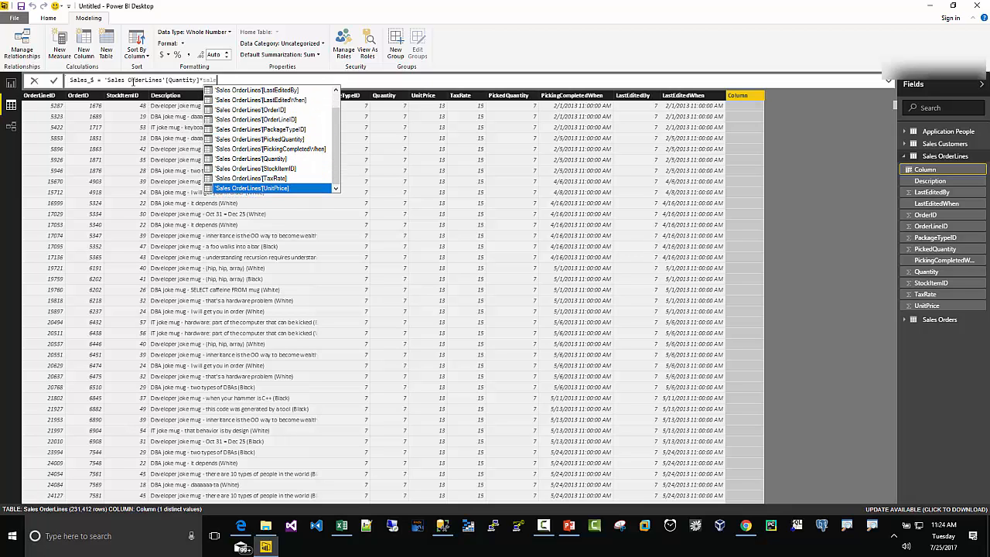
left_click(239, 194)
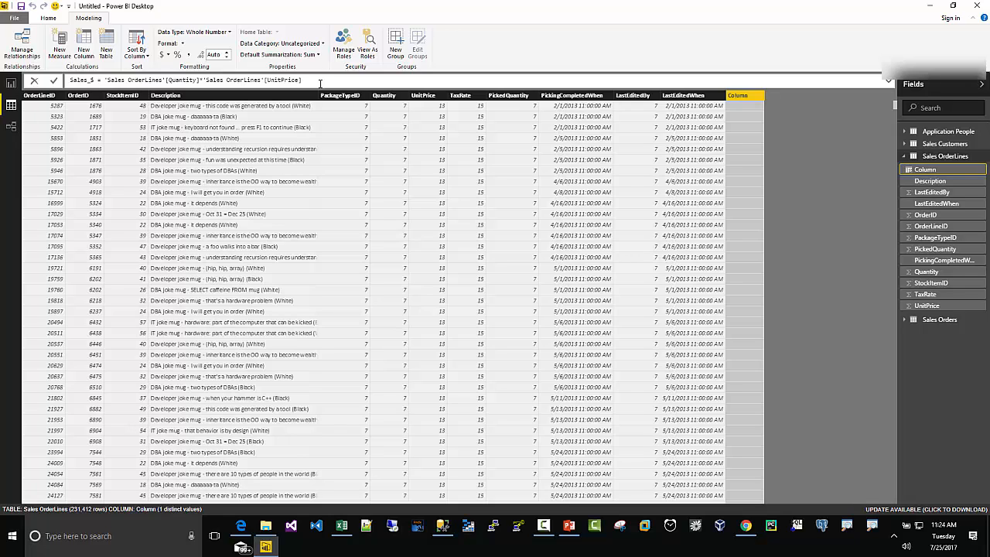
key("Return")
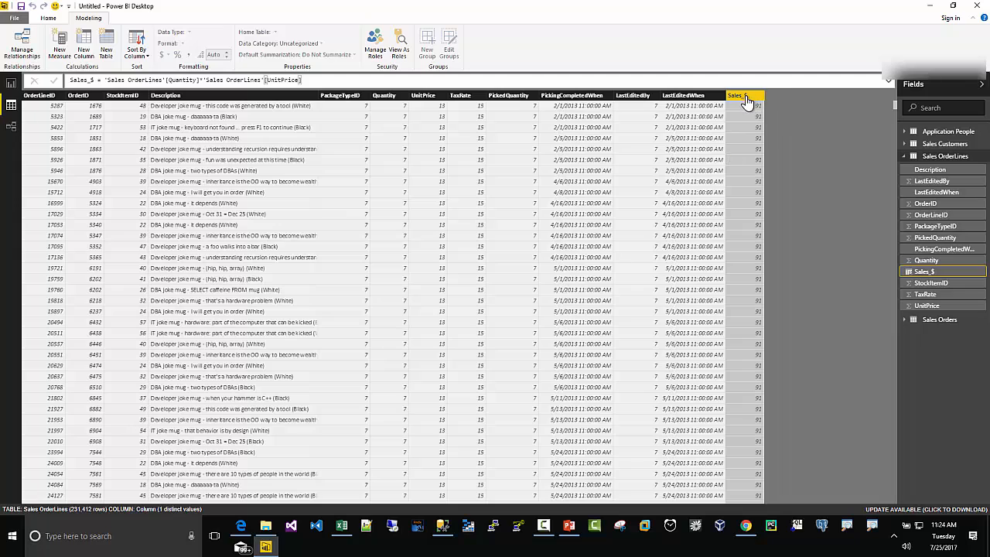
On the report page, add a visual of the Sales Orders OrderDate field and reduce its date hierarchy to Year only.
left_click(11, 85)
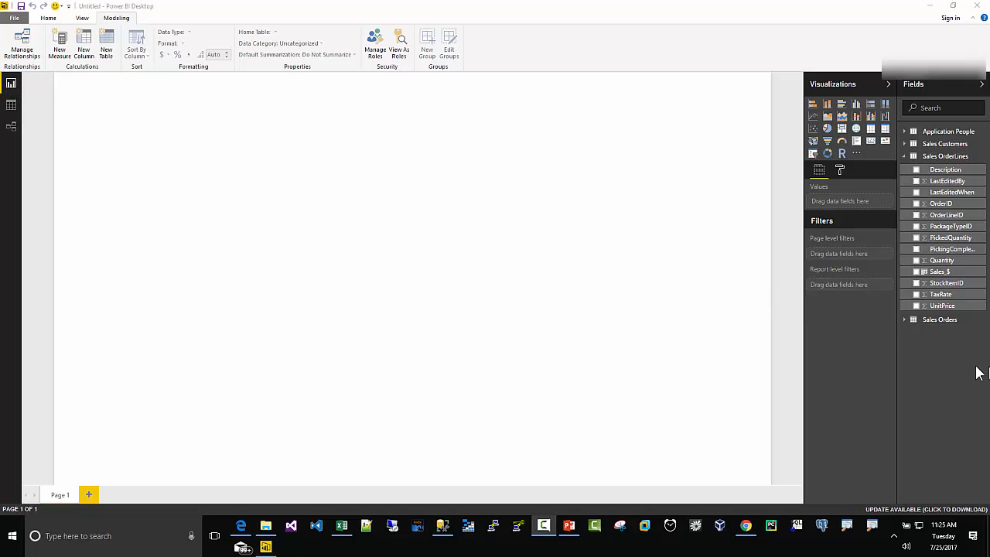
left_click(905, 319)
scroll(924, 392, "down", 1)
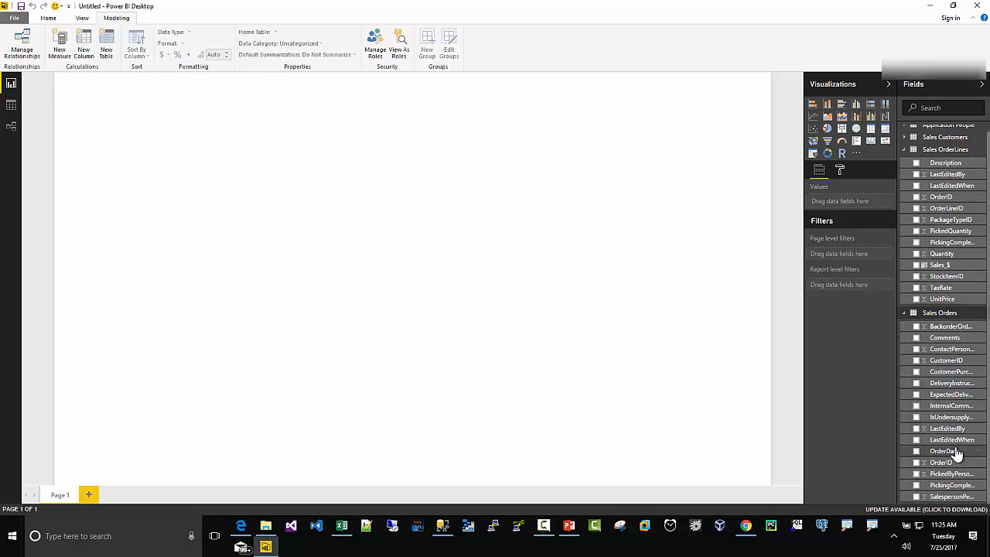
left_click_drag(948, 452, 855, 202)
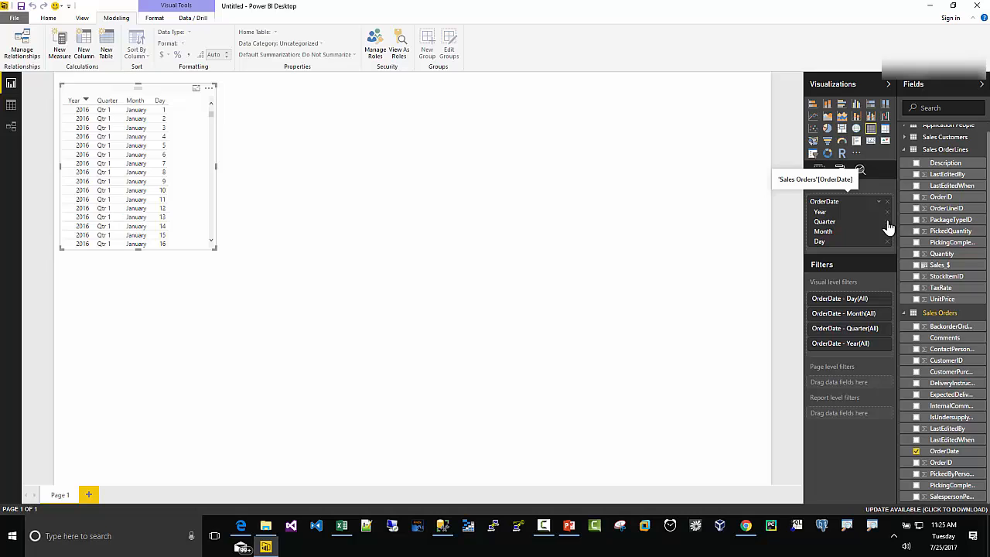
left_click(887, 221)
left_click(887, 221)
left_click(887, 221)
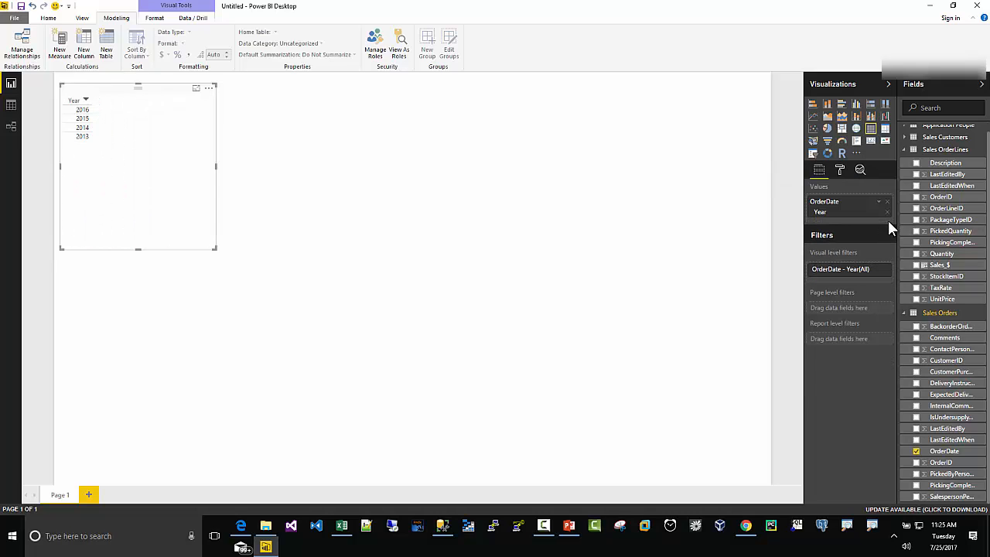
Add Sales_$ to the Year table, convert it to a stacked column chart and enlarge it.
left_click(916, 265)
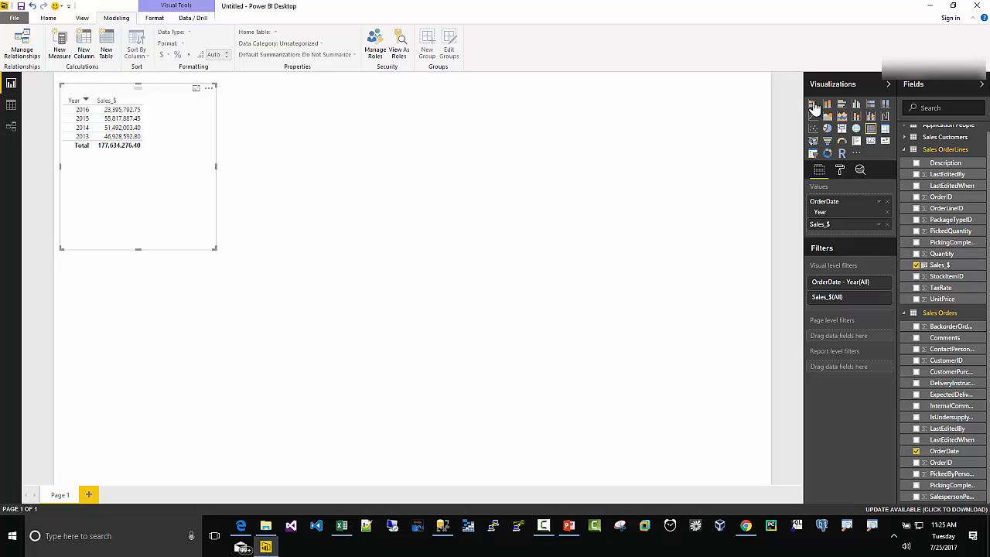
left_click(813, 106)
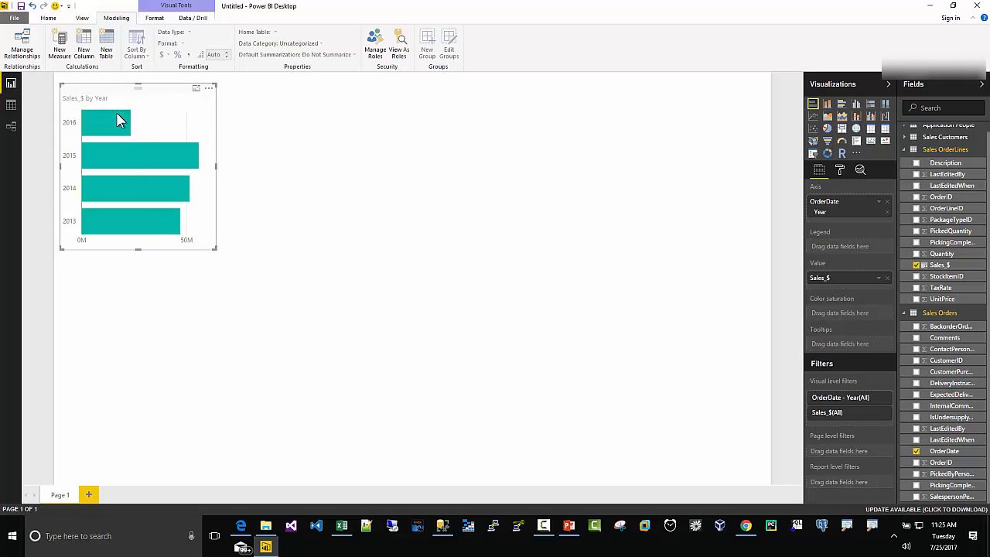
left_click(828, 106)
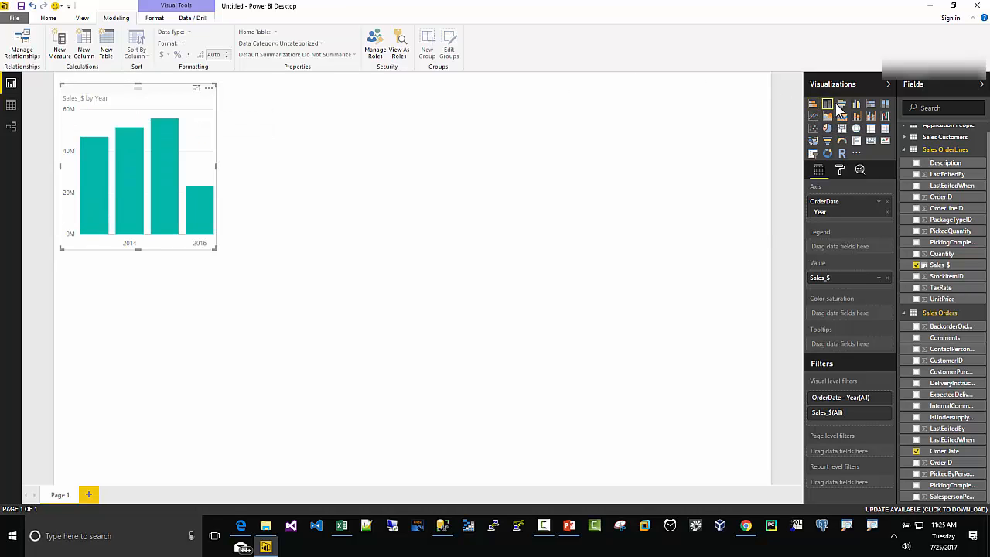
left_click_drag(215, 248, 376, 298)
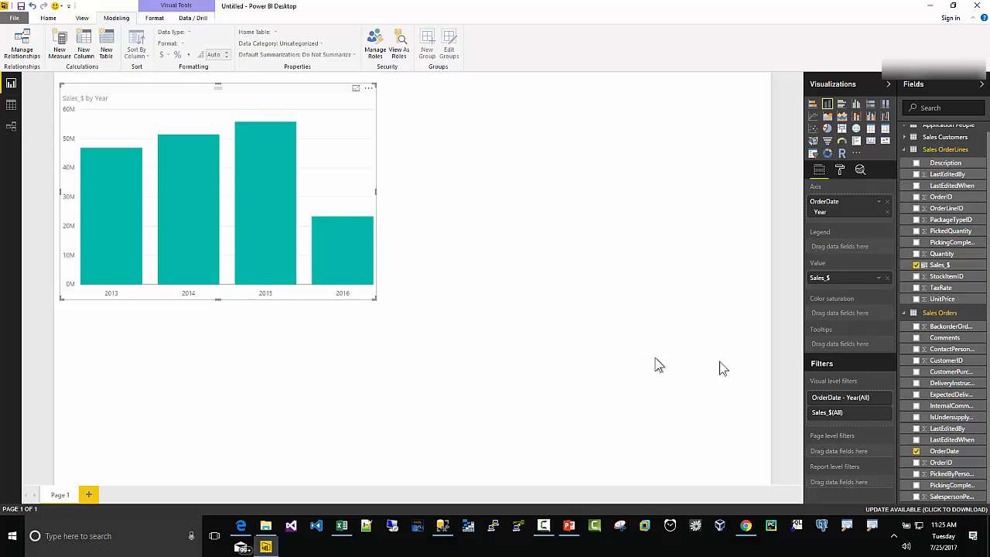
Turn on data labels for the column chart and increase the label text size.
left_click(841, 171)
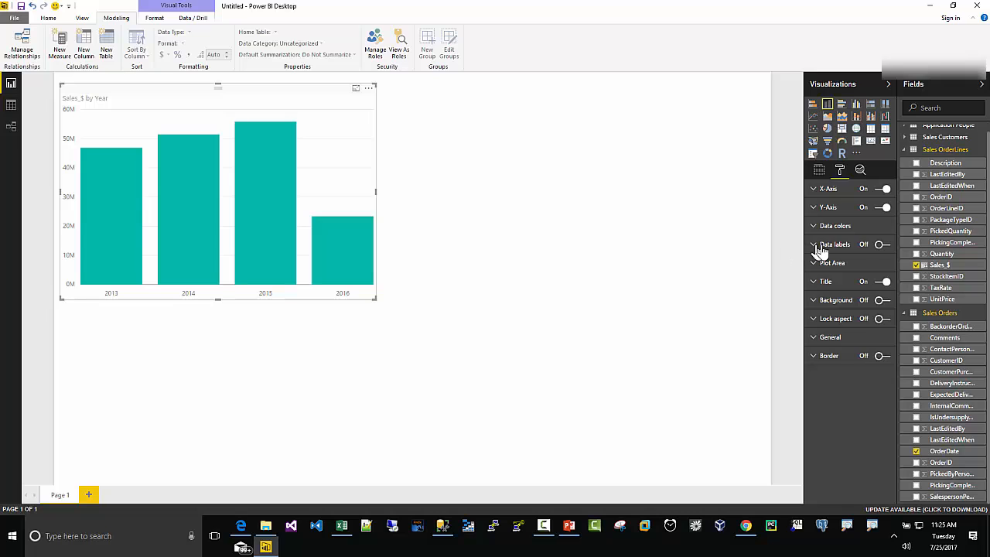
left_click(880, 247)
left_click(881, 247)
left_click(880, 248)
left_click(816, 249)
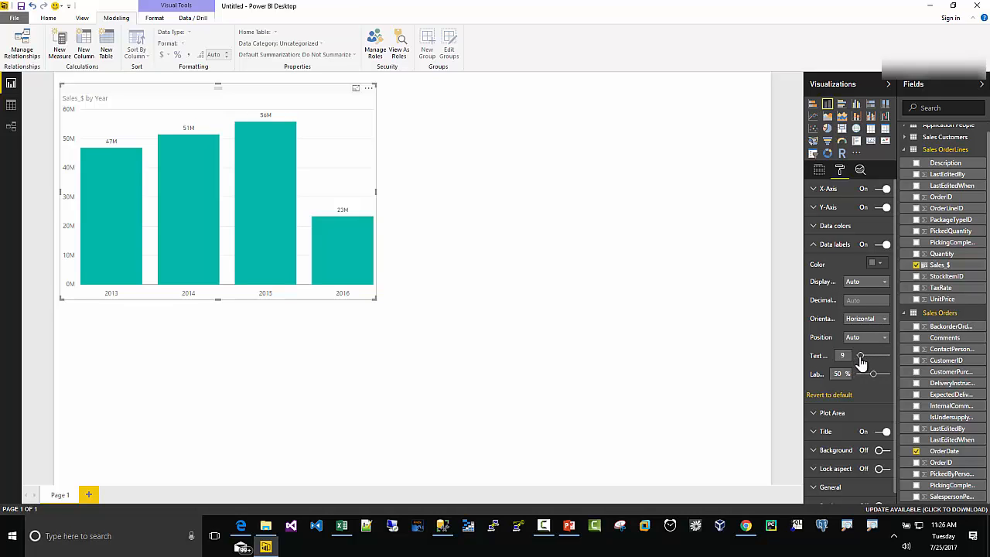
left_click_drag(860, 358, 866, 361)
left_click(820, 244)
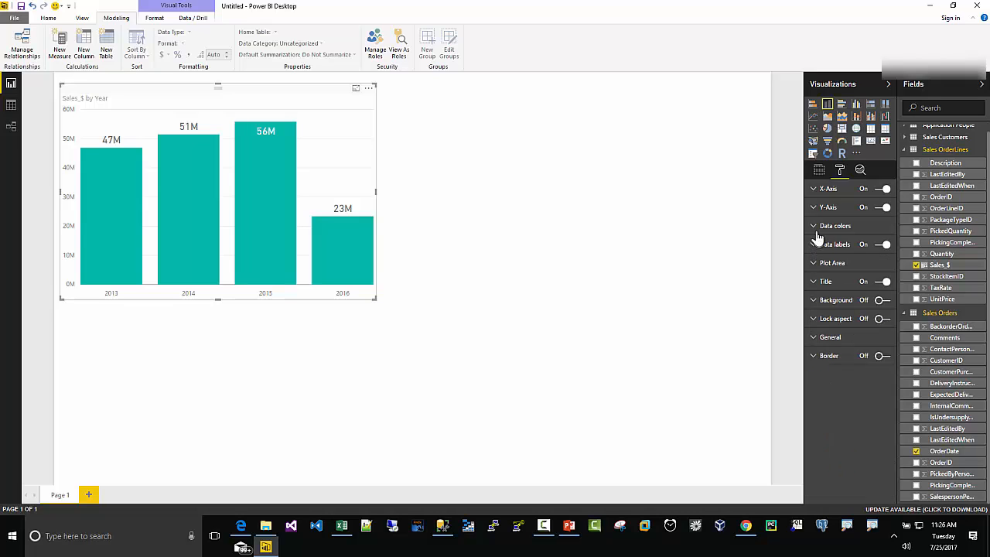
left_click(816, 228)
left_click(815, 228)
left_click(815, 190)
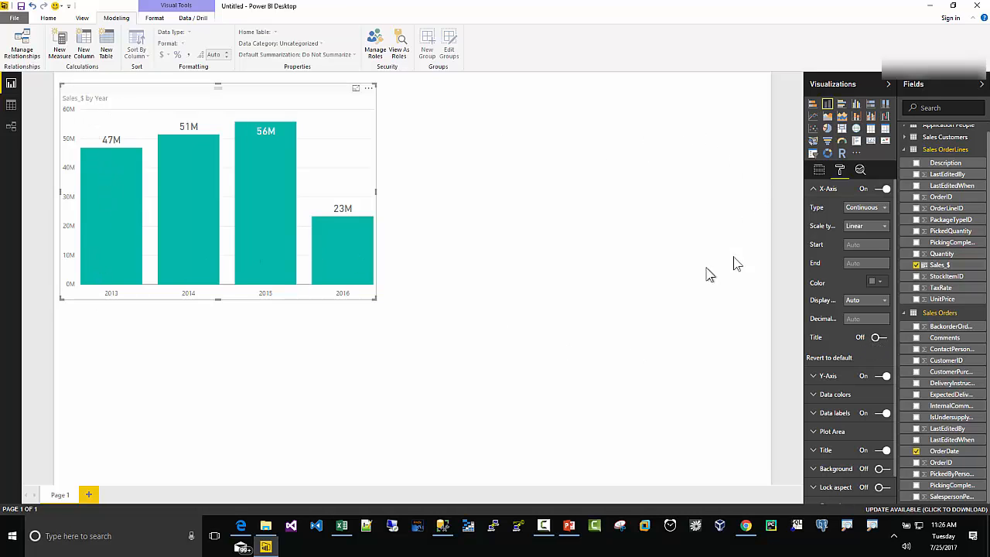
Change the column chart's title to "Sales $ by Year" and set the title text size to 24.
left_click(813, 451)
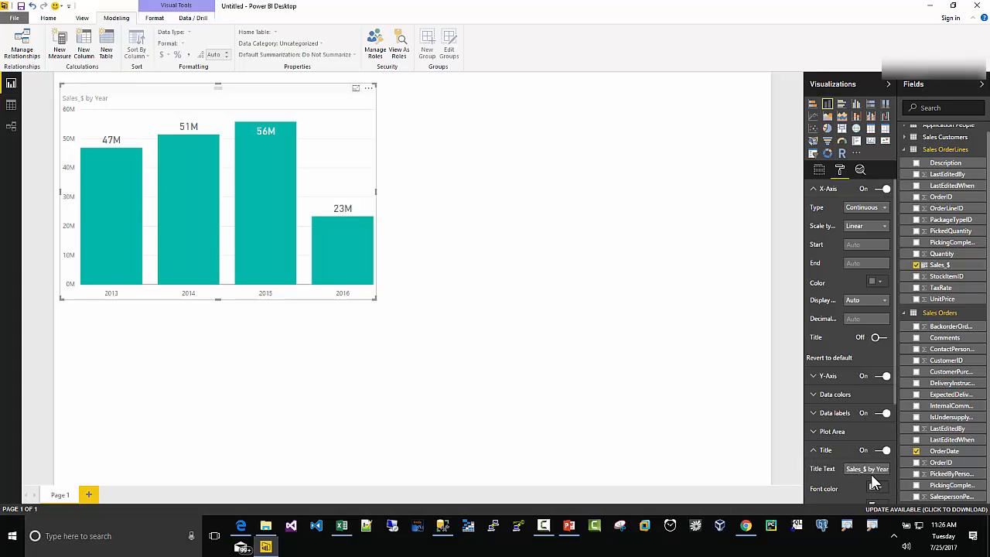
key("BackSpace")
scroll(855, 451, "down", 3)
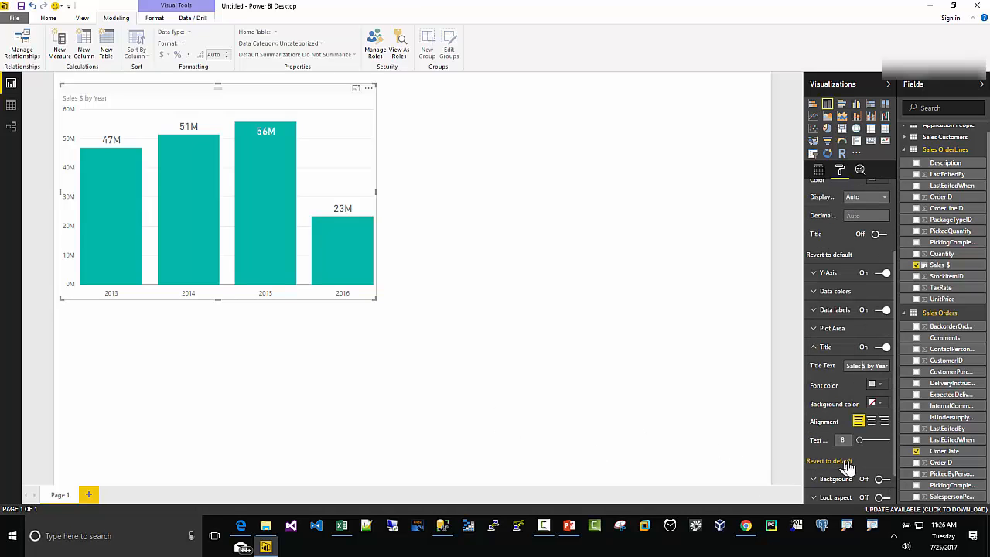
left_click_drag(862, 450, 873, 444)
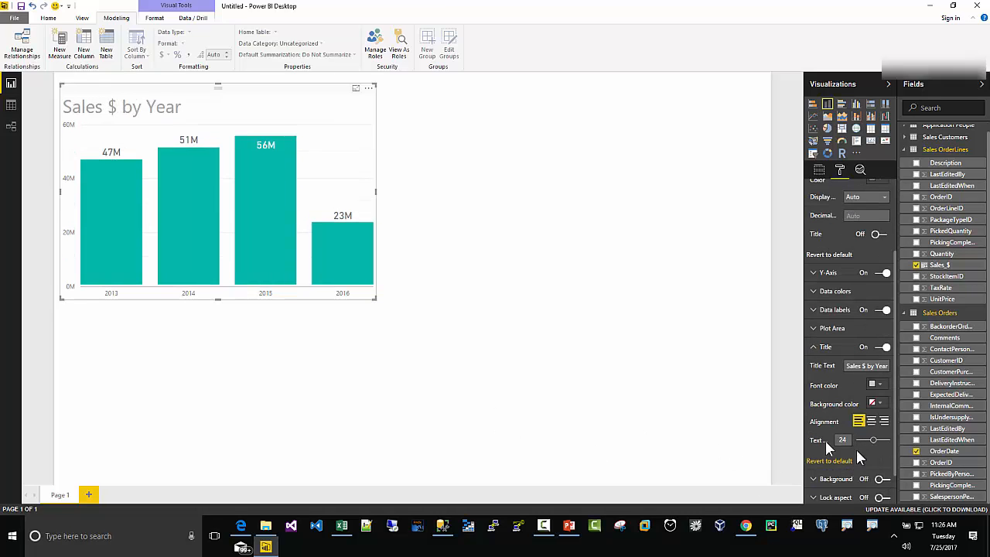
left_click(528, 226)
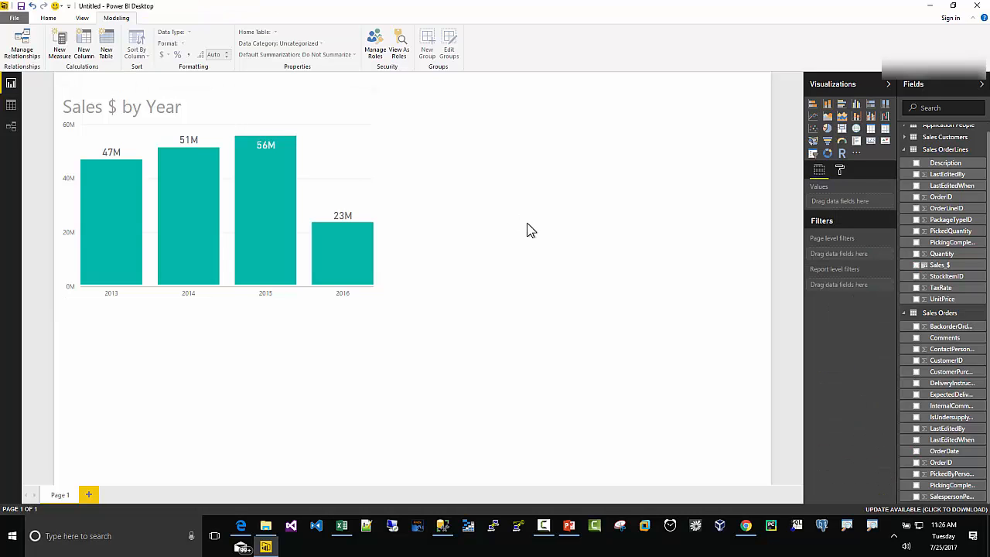
Build a stacked bar chart of Sales_$ by Application People FullName beside the column chart and enlarge it.
scroll(928, 185, "up", 1)
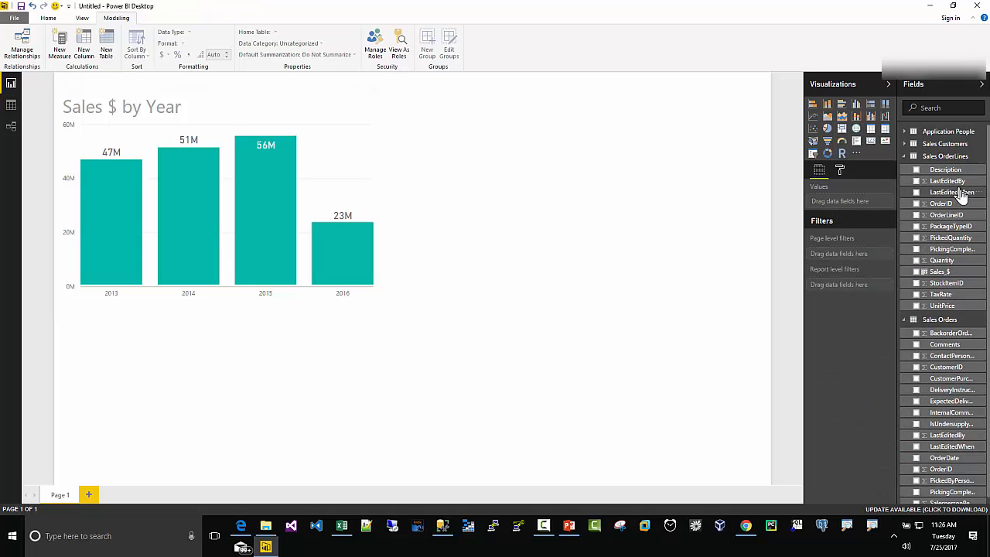
left_click(907, 133)
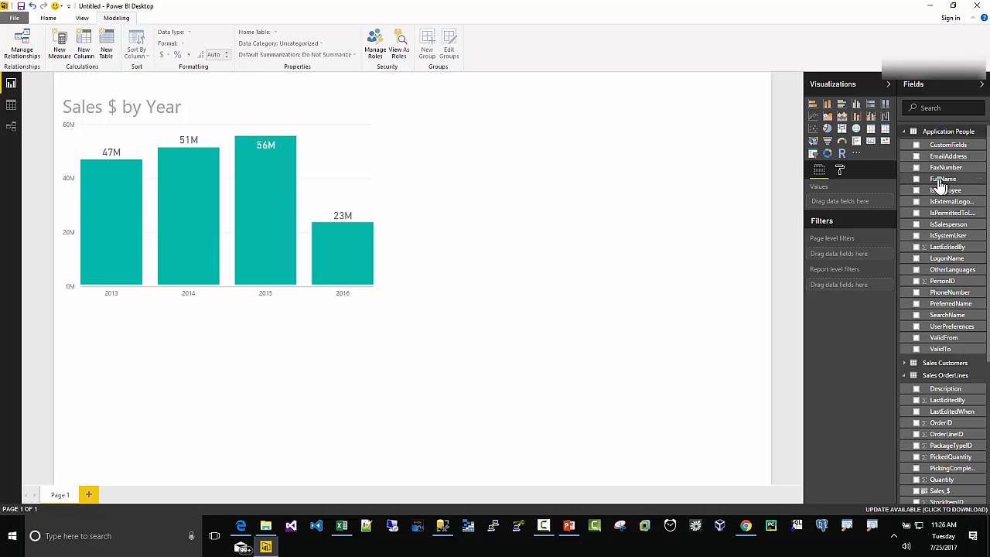
left_click_drag(943, 179, 533, 276)
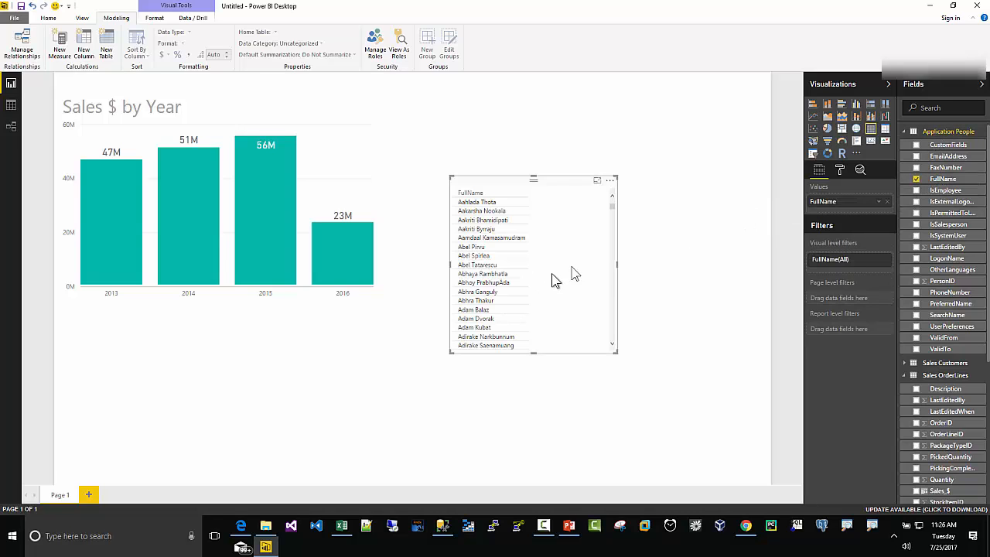
scroll(911, 382, "down", 4)
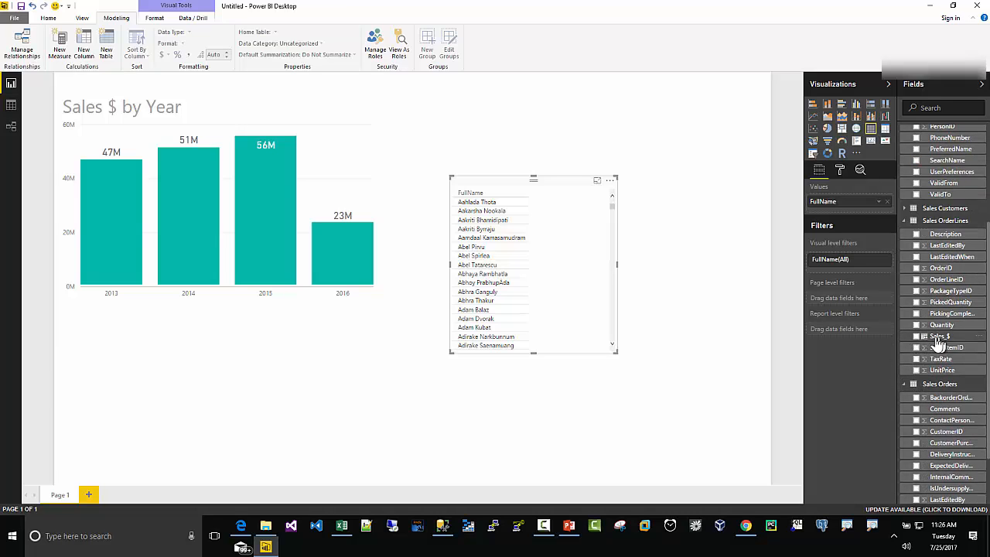
left_click_drag(933, 340, 543, 320)
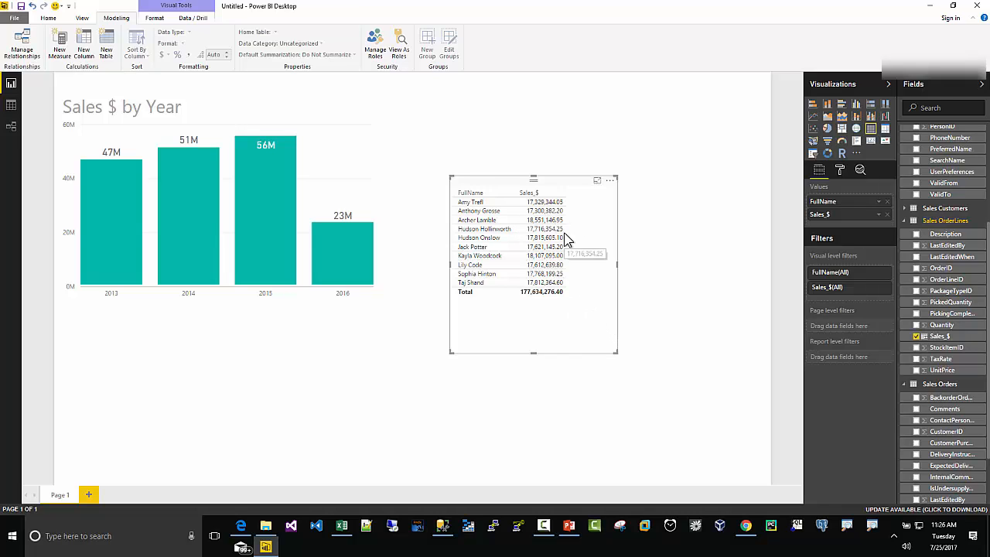
left_click(814, 108)
left_click_drag(614, 353, 734, 430)
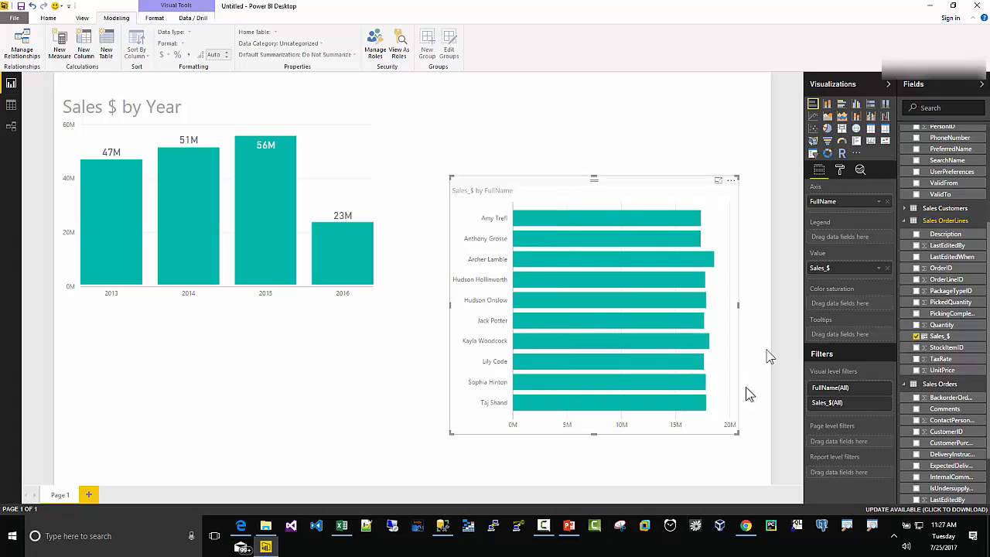
Show the bar chart's data labels in Millions with 1 decimal place at text size 18, and move the chart higher on the page.
left_click(841, 170)
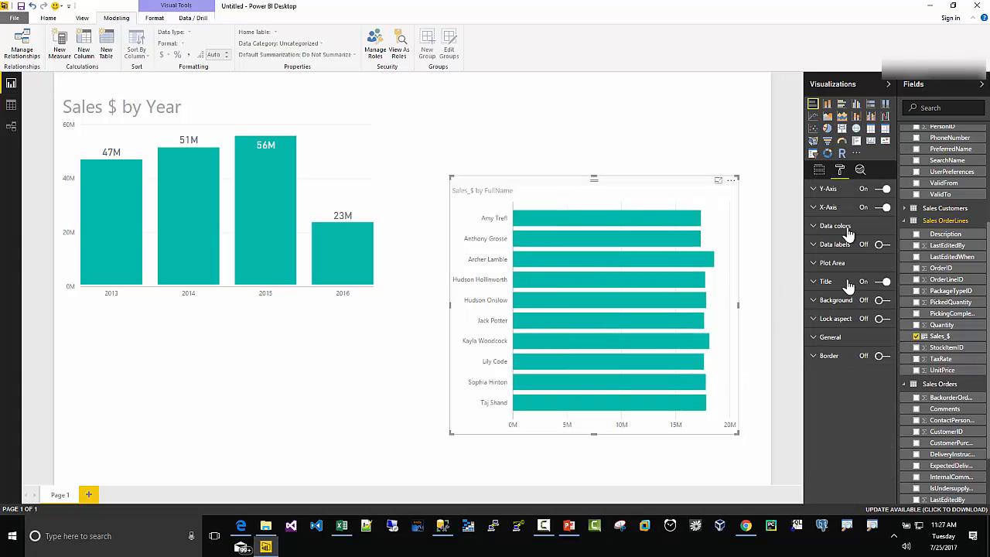
left_click(879, 246)
left_click(813, 245)
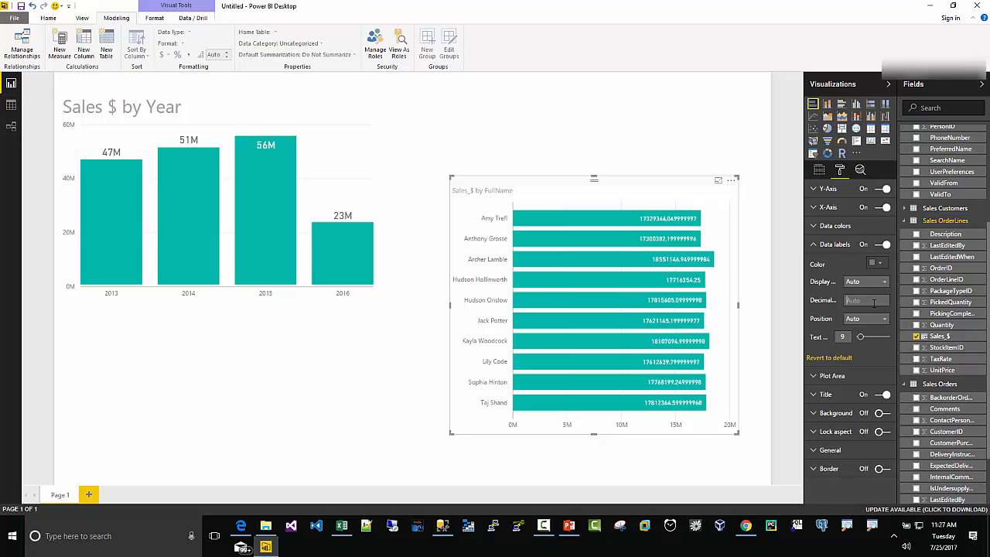
left_click(872, 284)
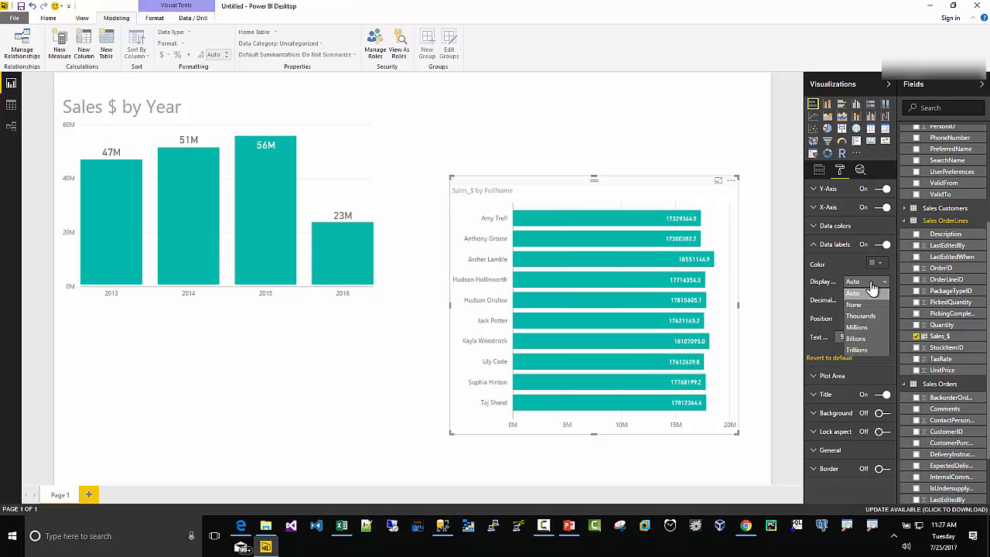
left_click(870, 328)
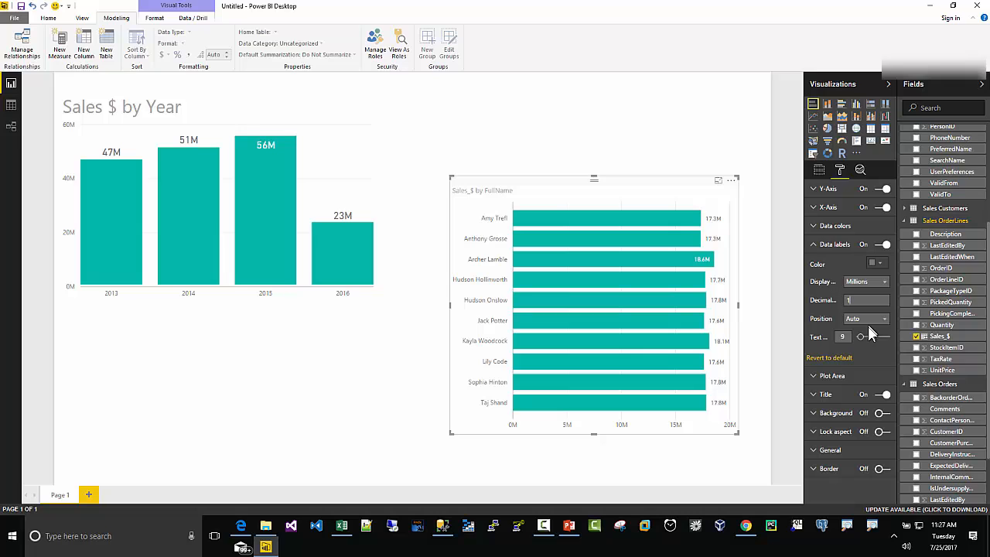
left_click_drag(861, 337, 869, 342)
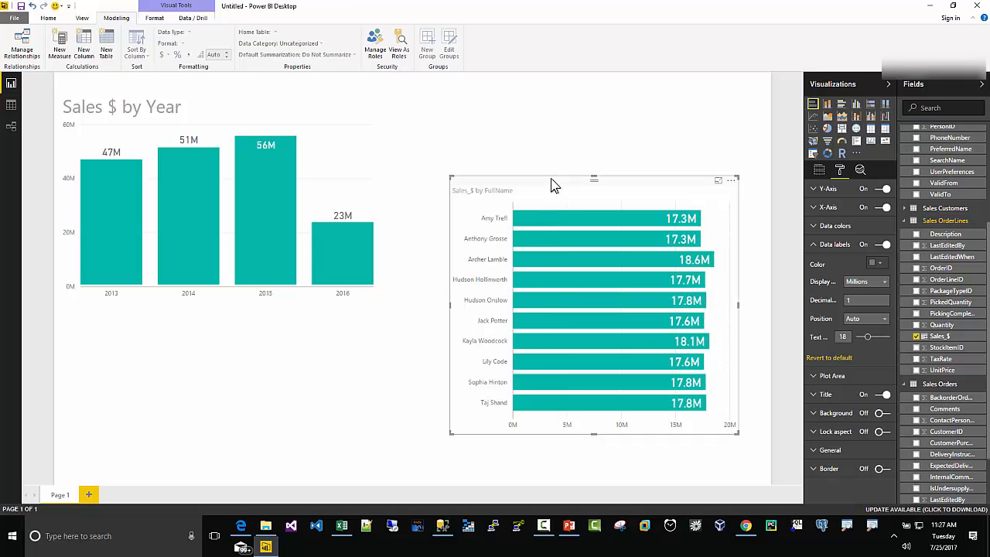
left_click_drag(553, 182, 548, 108)
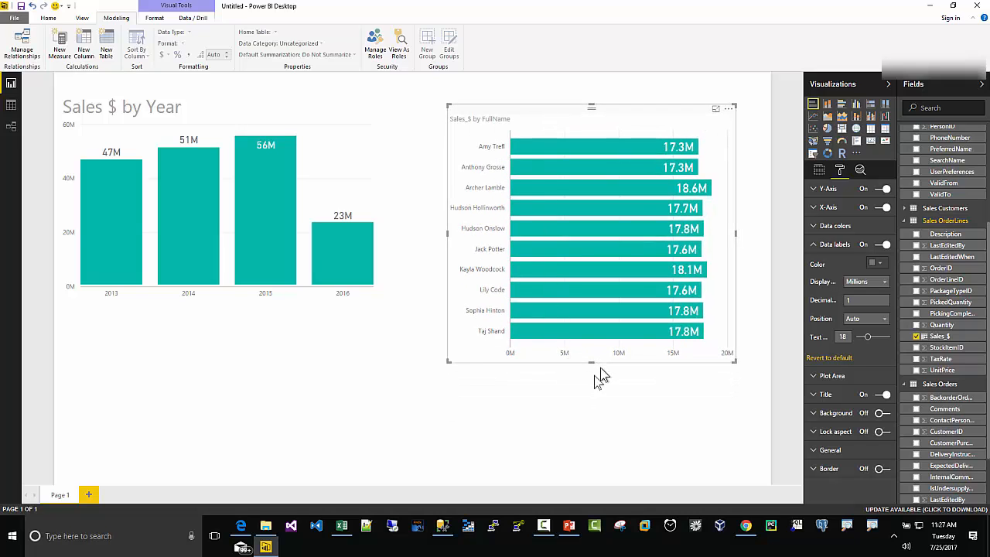
left_click(295, 363)
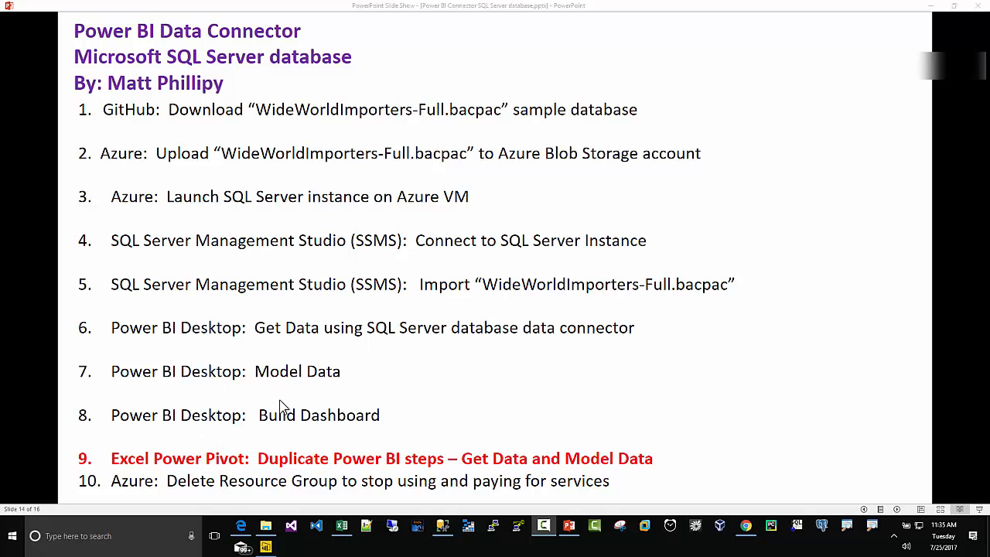
Switch to Excel, close the About Excel information and create a new blank workbook.
left_click(343, 529)
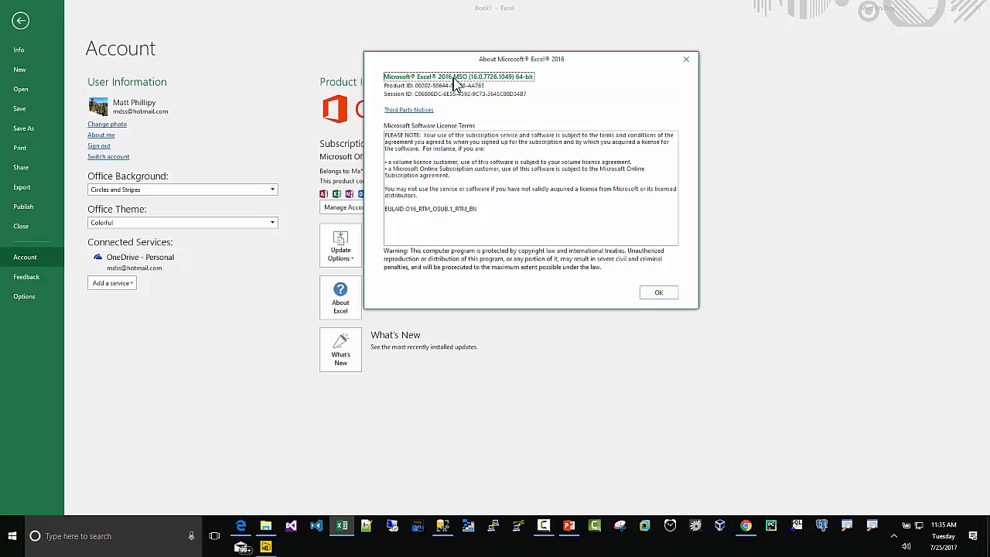
left_click(650, 295)
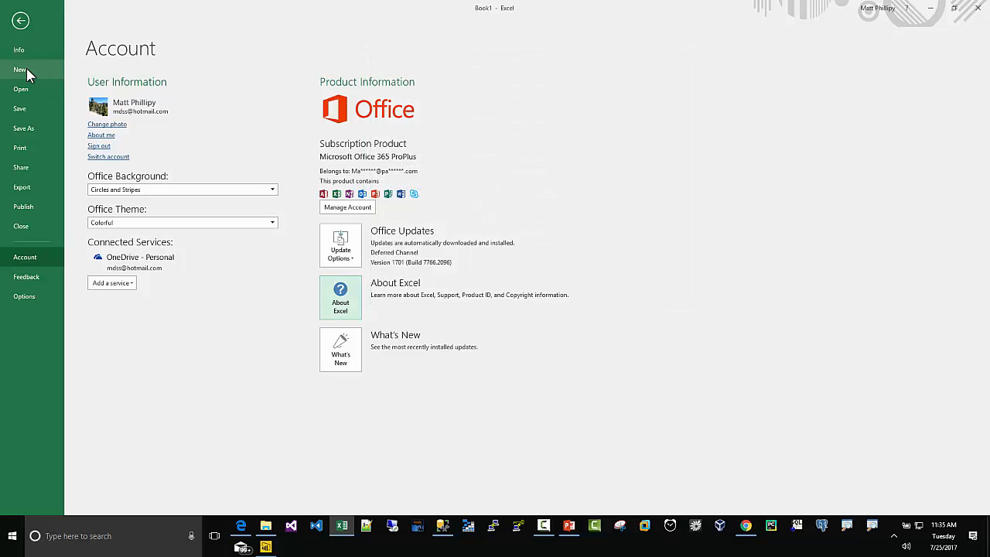
left_click(27, 68)
left_click(132, 190)
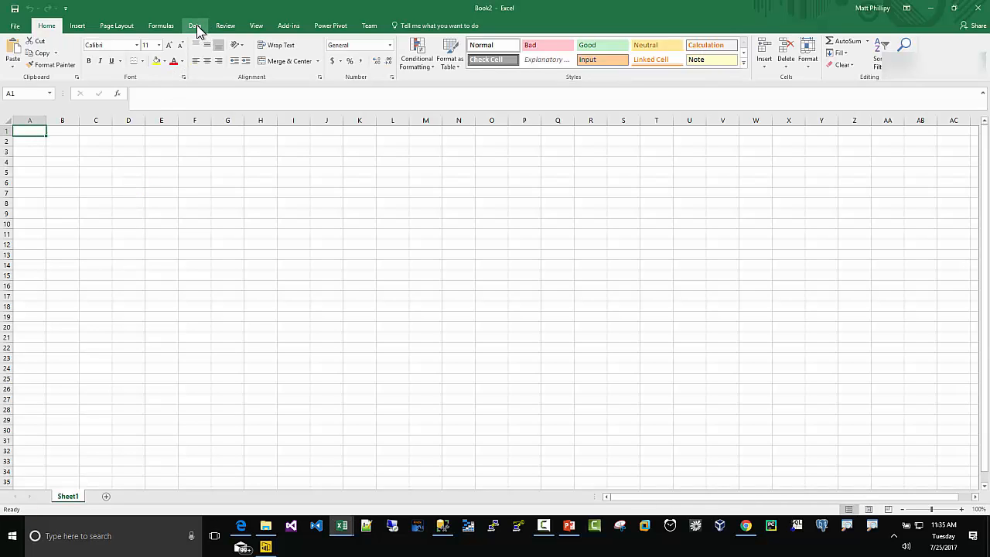
Start a SQL Server database query and set the server to powerbidemo.westus.cloudapp.azure.com, copied from the virtual machine's DNS name in the Azure portal.
left_click(195, 26)
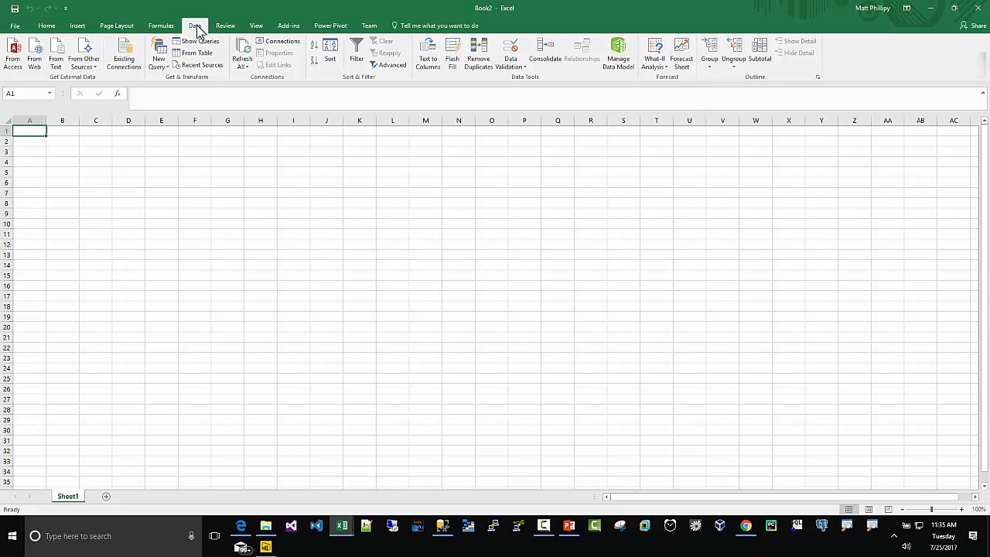
left_click(160, 62)
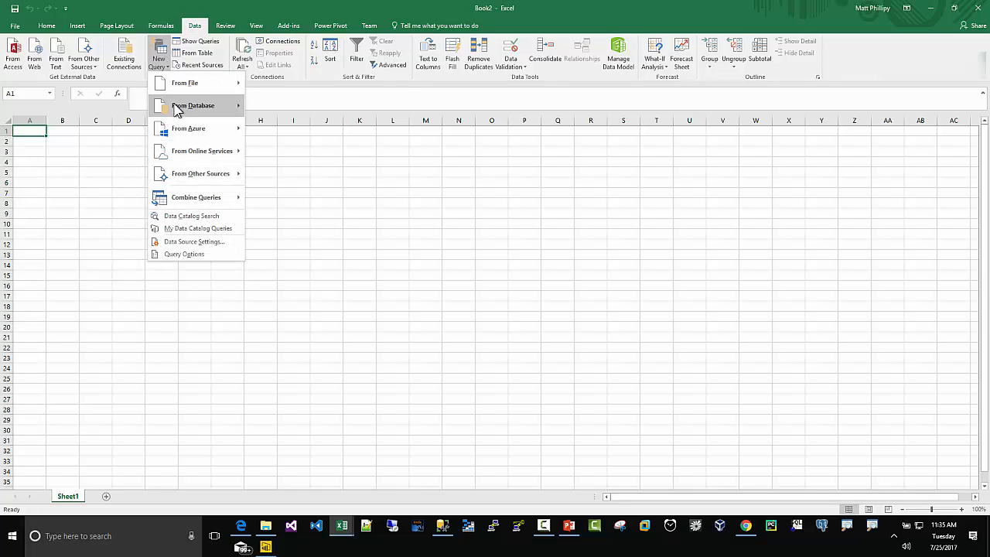
mouse_move(177, 106)
left_click(306, 107)
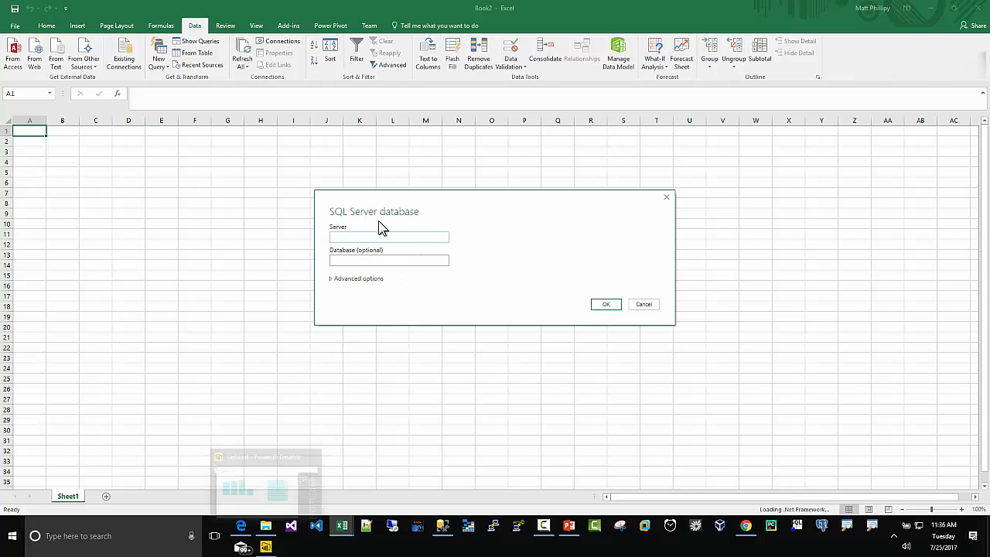
left_click(241, 531)
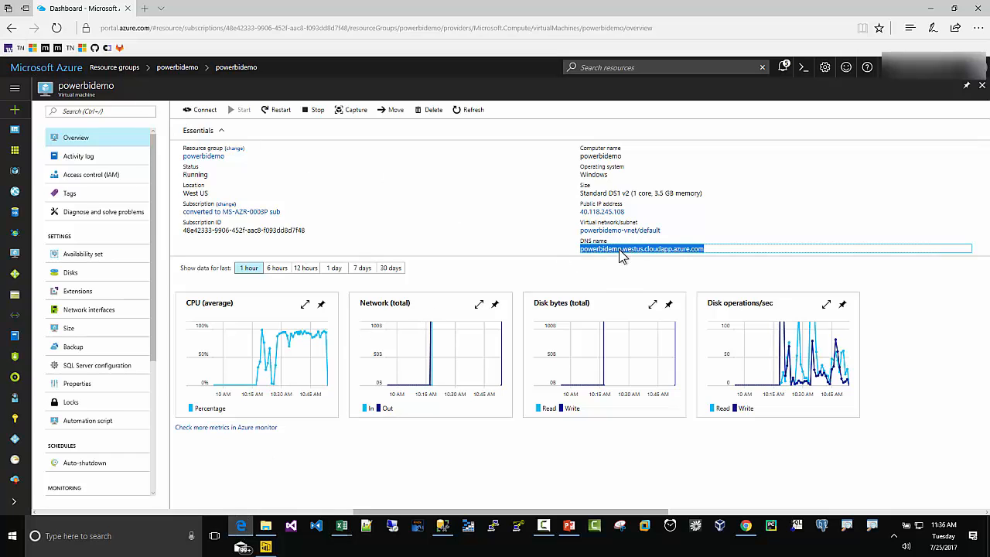
left_click(972, 251)
mouse_move(341, 527)
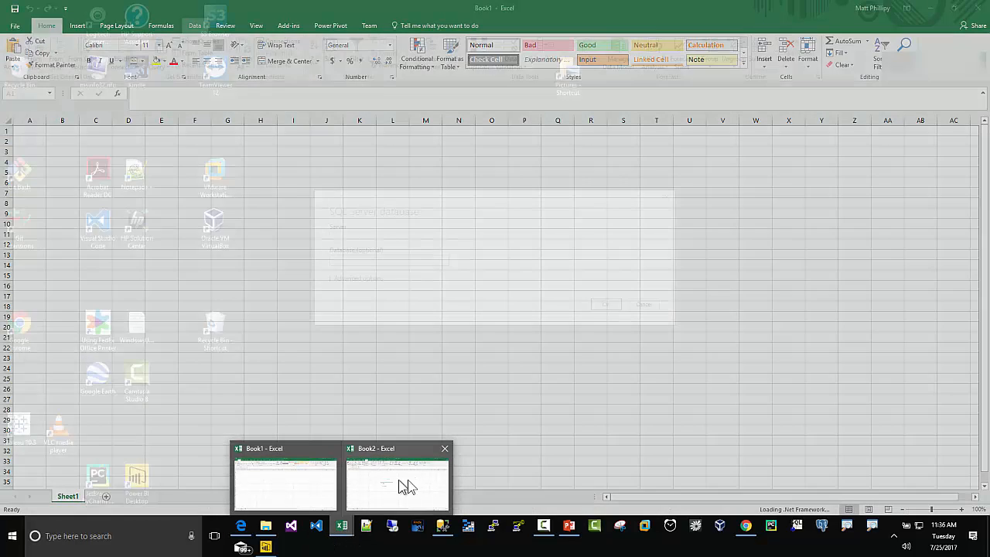
left_click(402, 482)
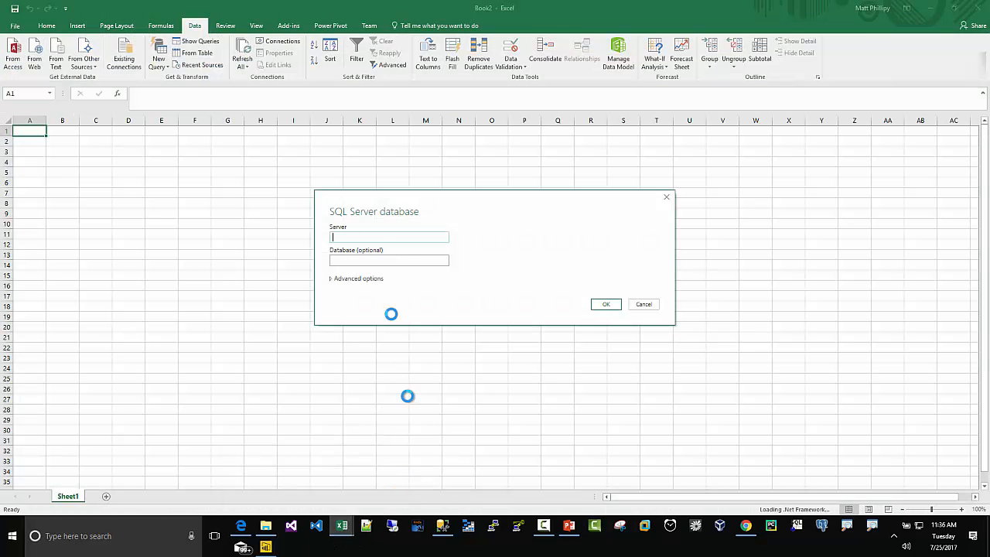
right_click(356, 237)
left_click(377, 287)
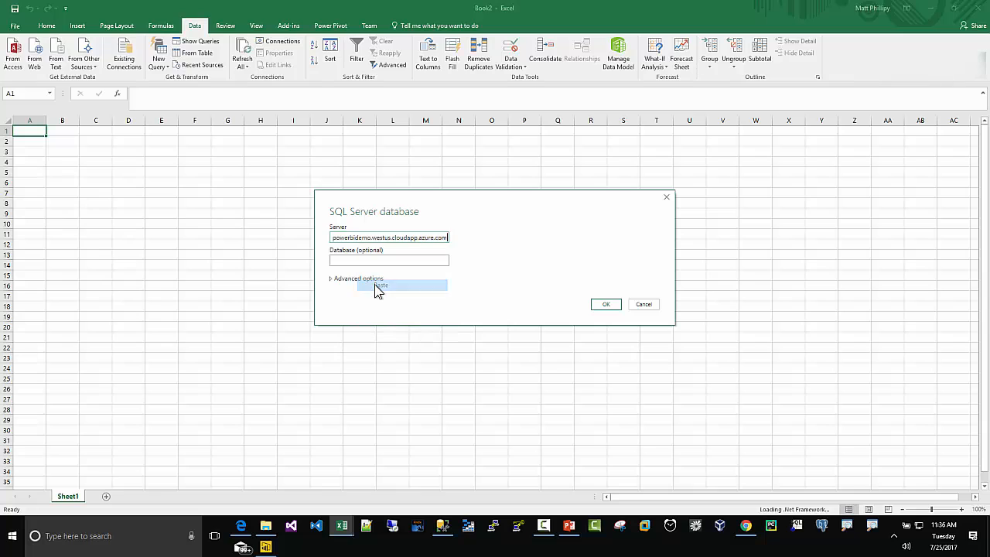
Keep the default advanced options and connect to the server with database credentials, entering the username and the account password.
left_click(333, 283)
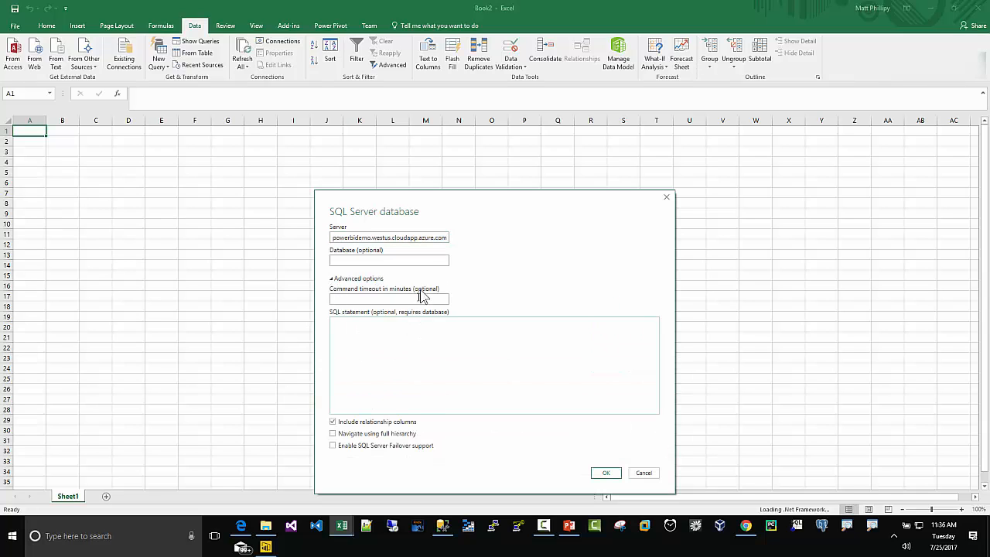
left_click(607, 474)
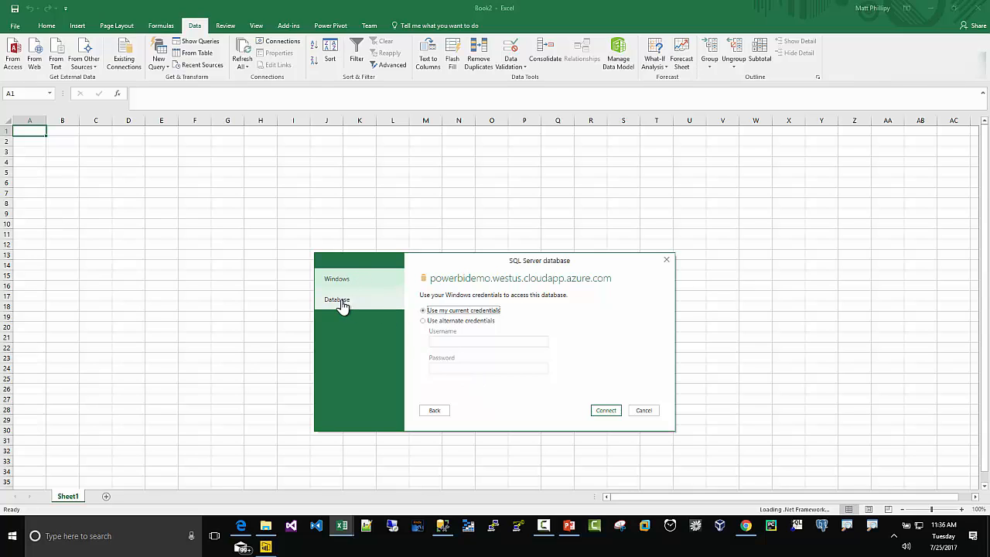
left_click(342, 303)
left_click(464, 305)
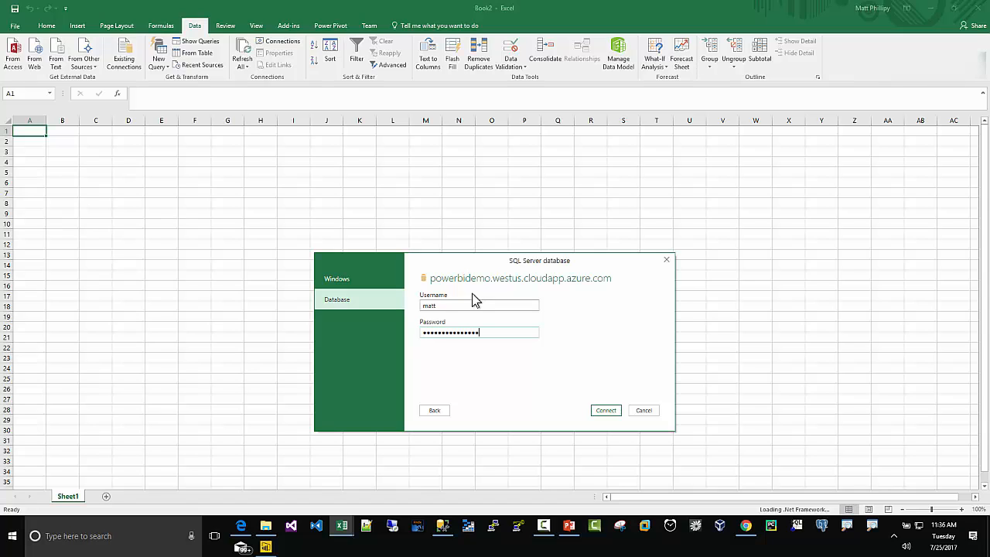
left_click(607, 411)
left_click(552, 369)
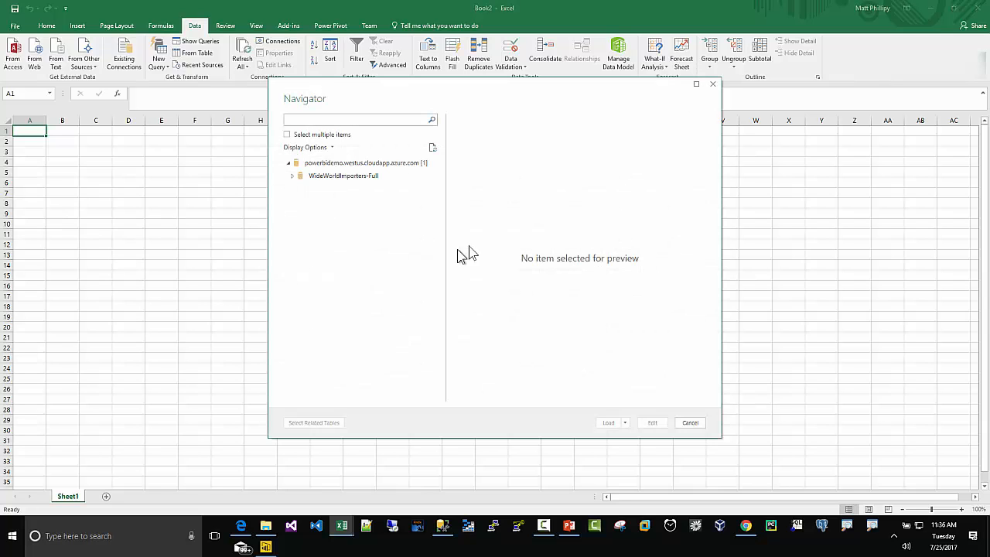
Allow multiple selections in the WideWorldImporters-Full database and select the Sales.Orders and Sales.OrderLines tables.
left_click(292, 177)
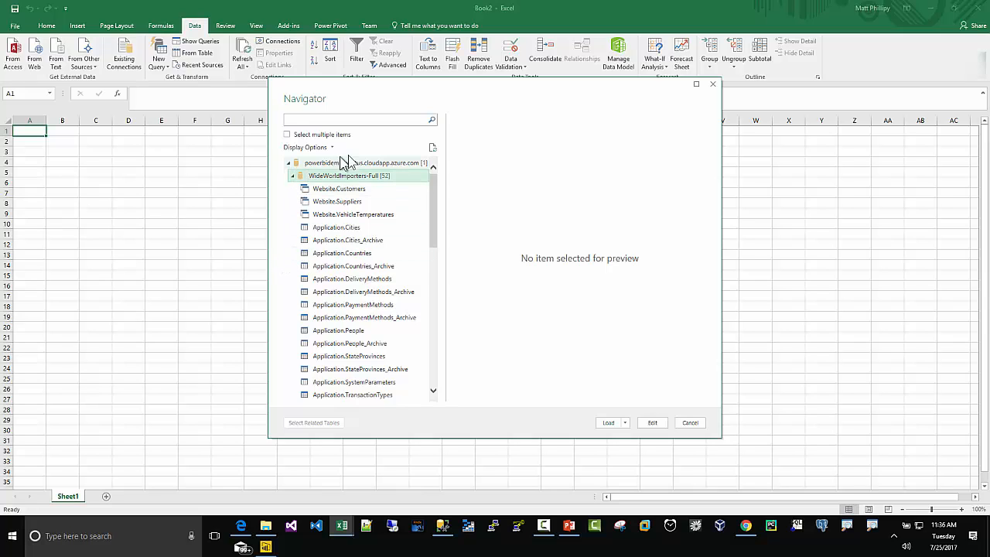
left_click(287, 135)
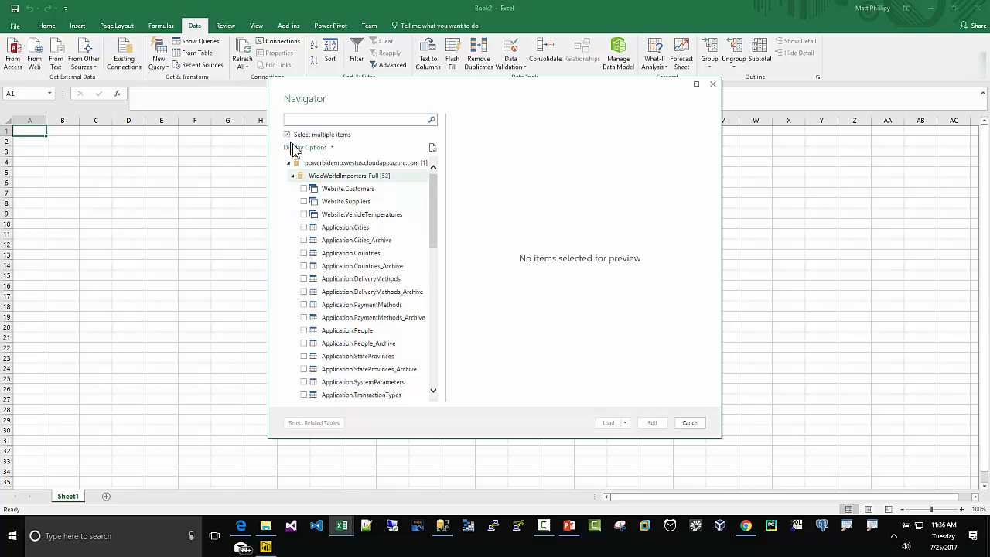
scroll(325, 249, "down", 8)
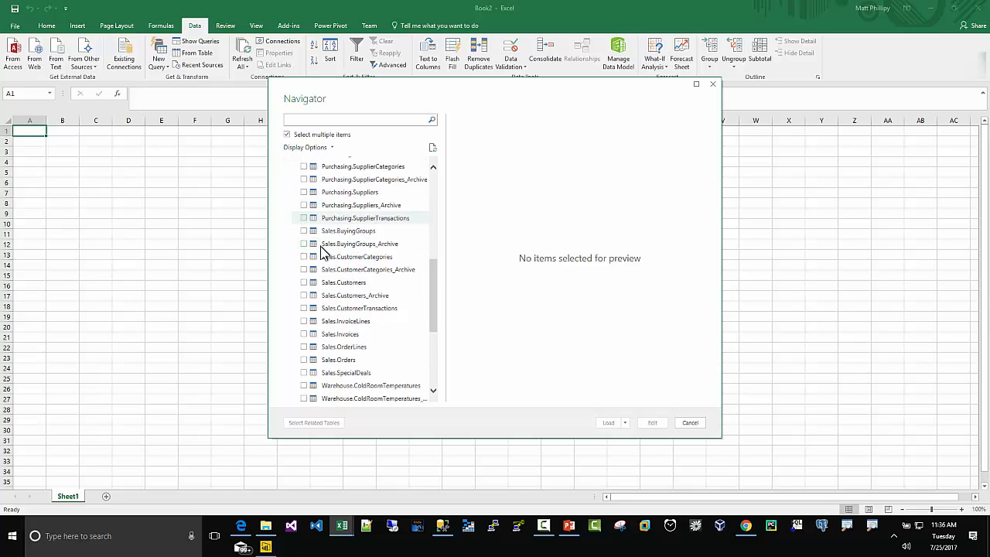
scroll(323, 252, "down", 5)
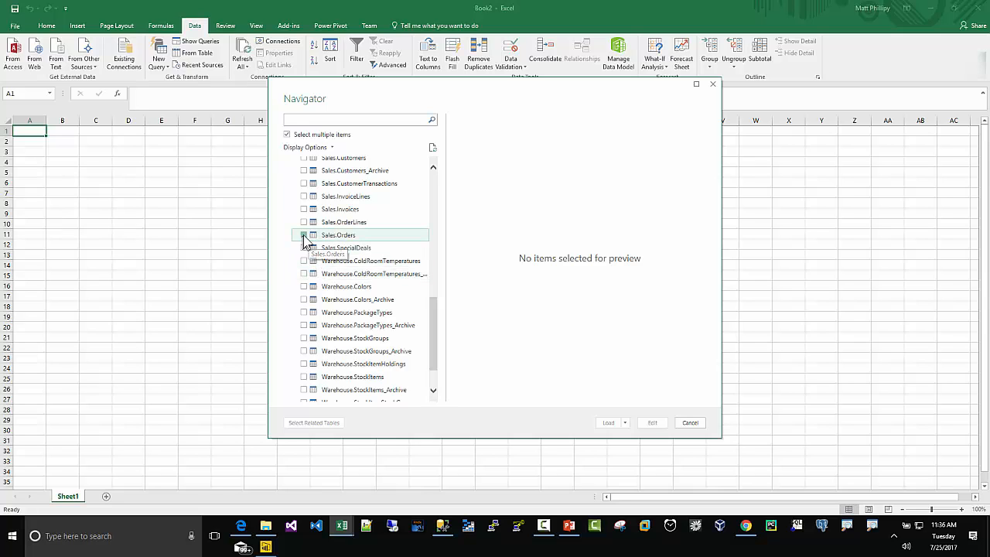
left_click(304, 235)
left_click(304, 223)
Add the Sales.Customers and Application.People tables to the selection and load all selected tables.
scroll(305, 222, "up", 1)
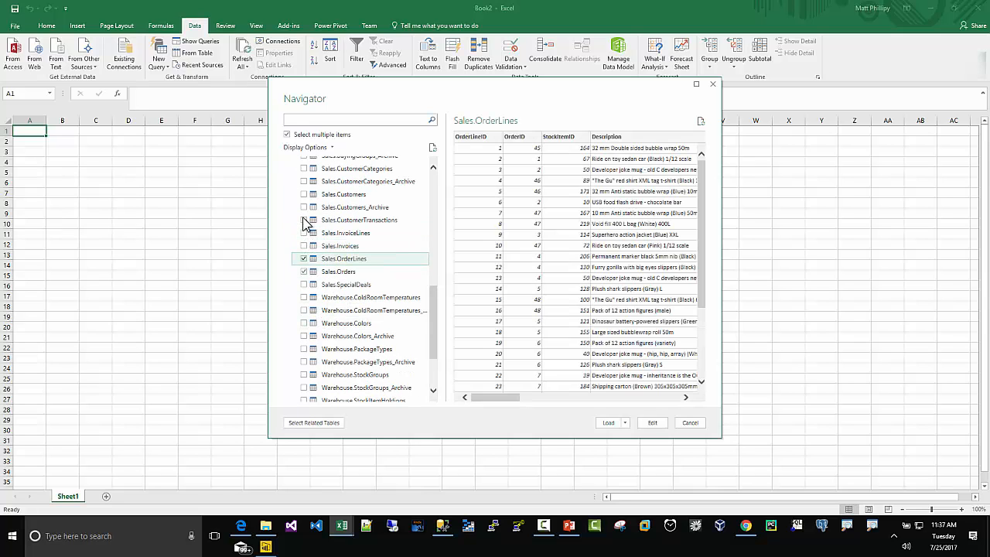
left_click(304, 194)
scroll(333, 217, "up", 4)
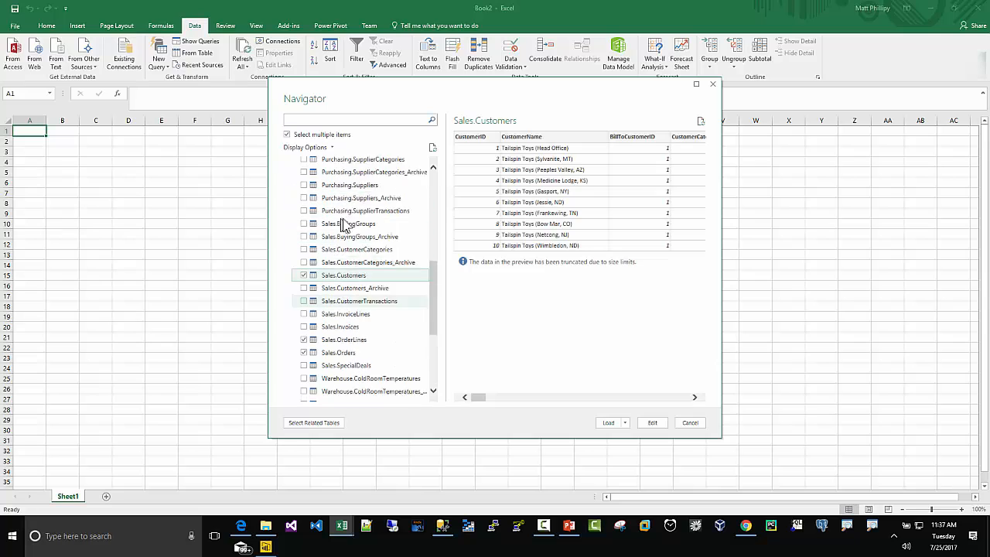
scroll(377, 243, "up", 2)
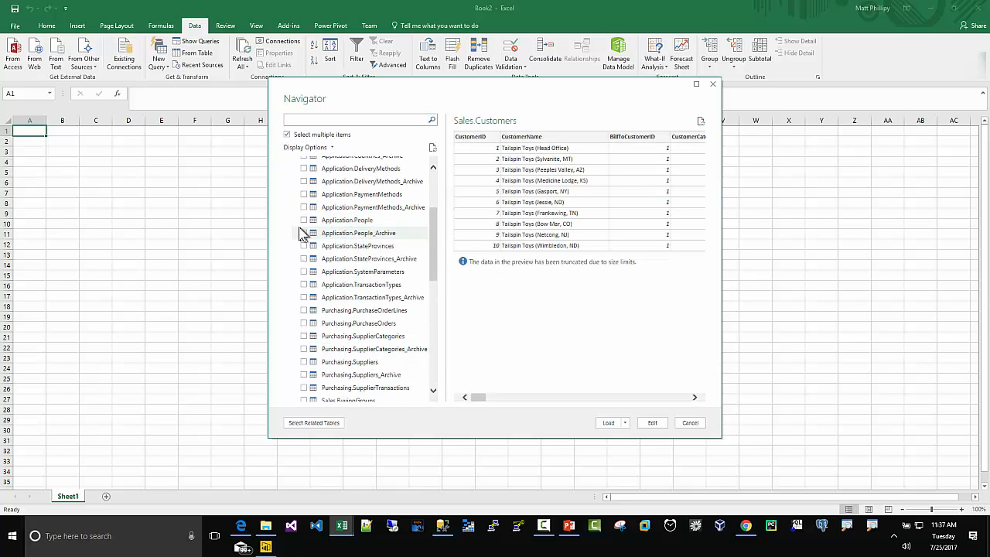
left_click(304, 220)
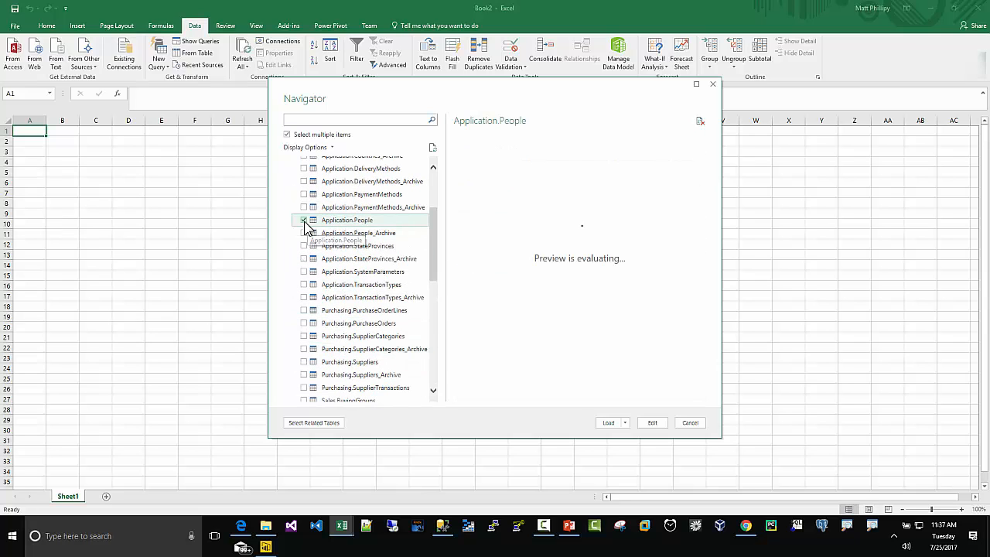
left_click(608, 424)
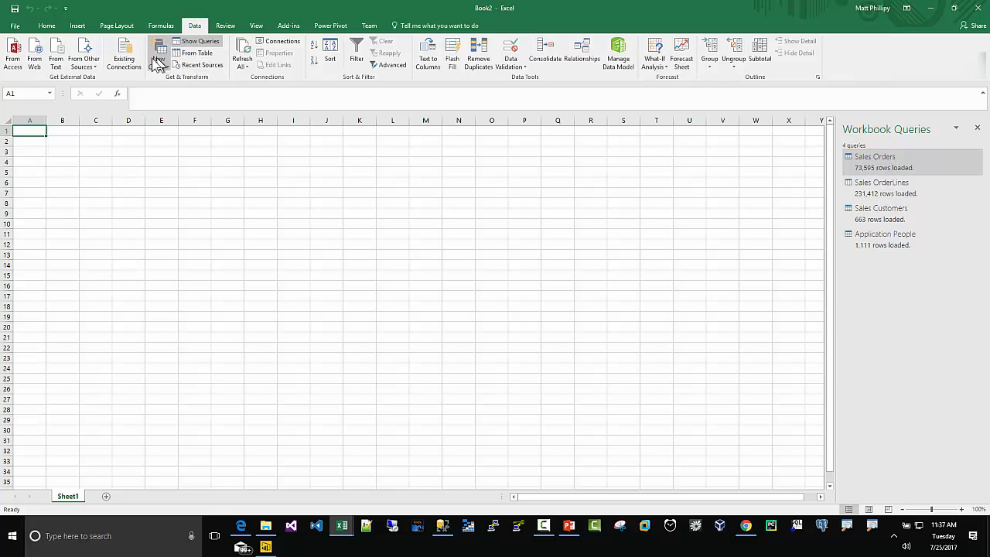
Close the Workbook Queries pane and show it again.
left_click(47, 26)
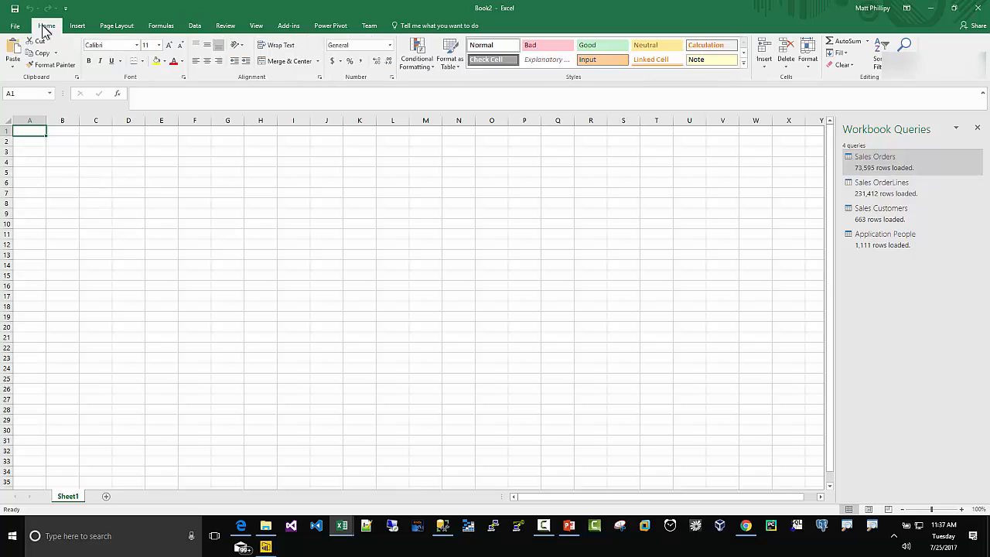
left_click(977, 127)
left_click(194, 26)
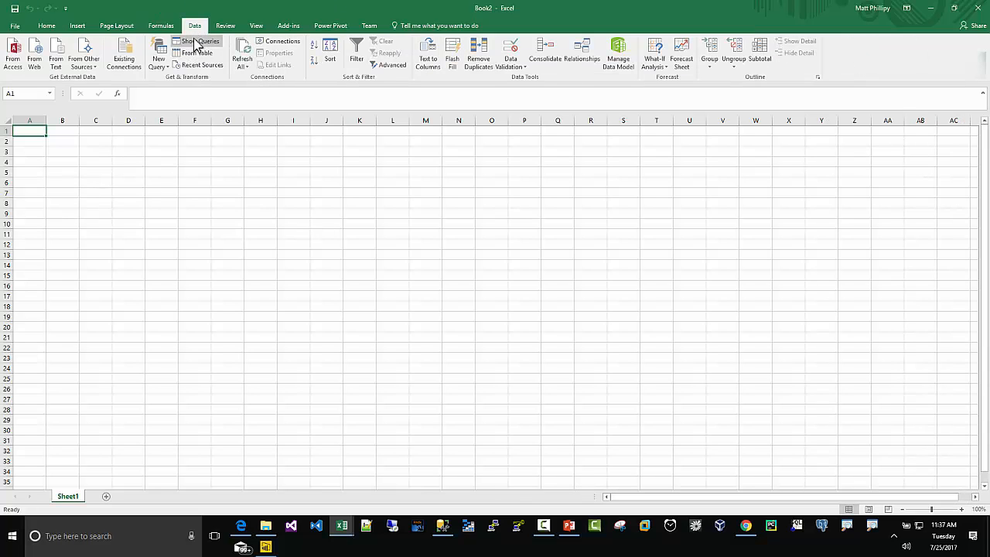
left_click(198, 41)
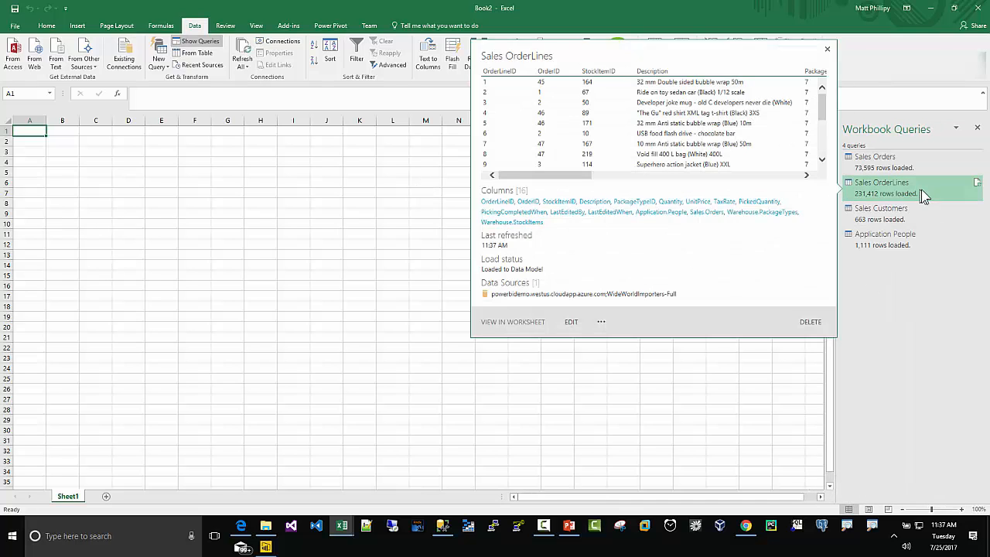
Open the Sales OrderLines query for editing, look through the transform and add-column tools, and close and load it without edits.
right_click(921, 189)
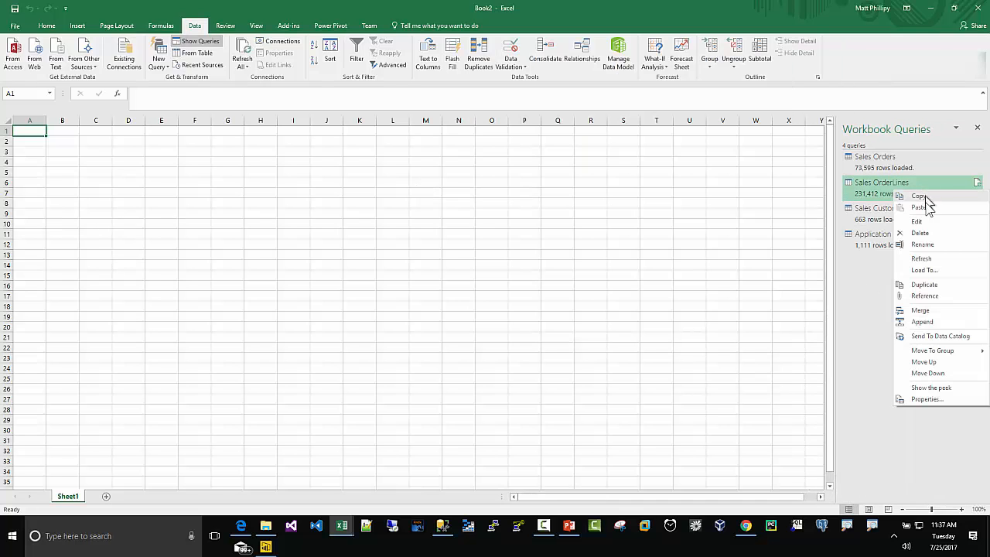
left_click(917, 224)
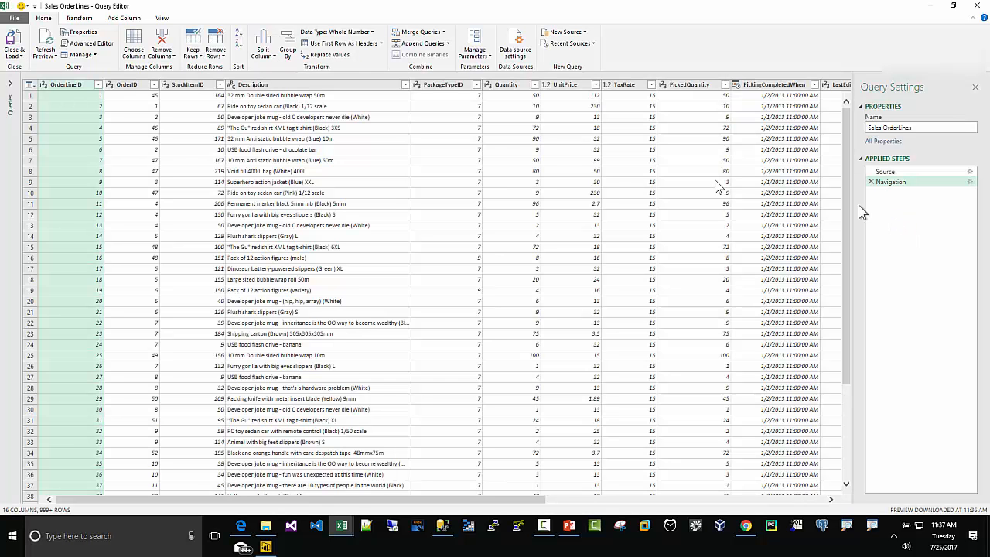
left_click(80, 18)
left_click(114, 18)
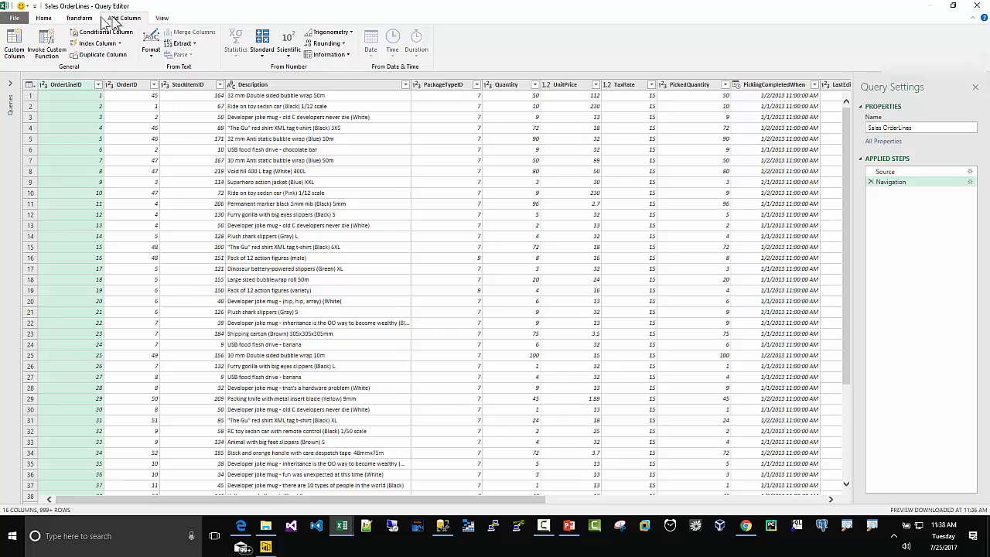
left_click(13, 17)
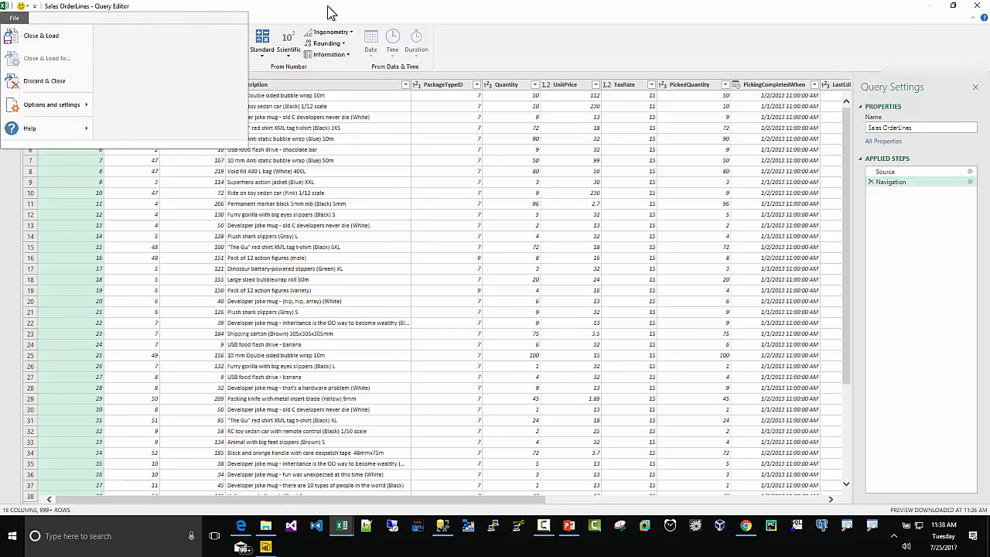
left_click(65, 36)
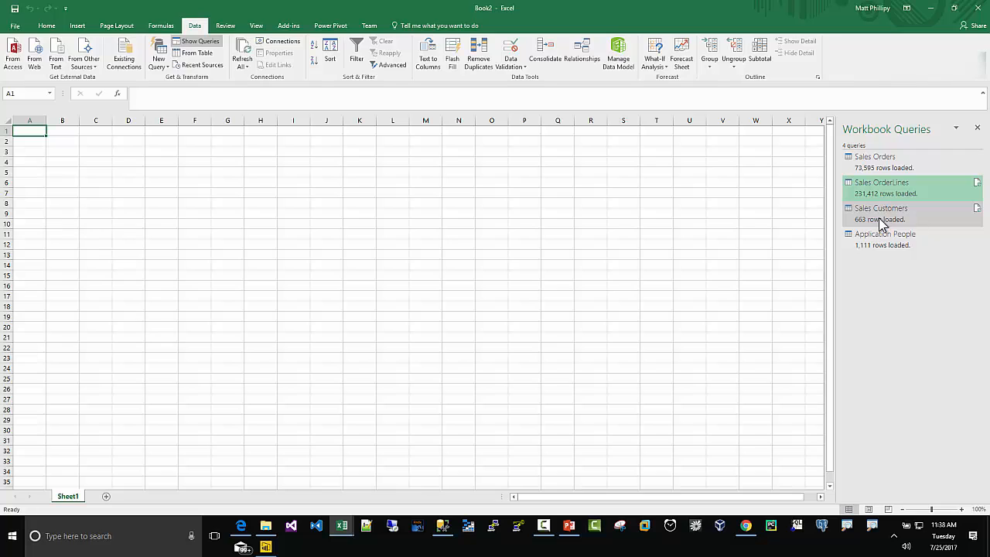
Open the workbook's data model in Power Pivot and maximize its window.
left_click(331, 27)
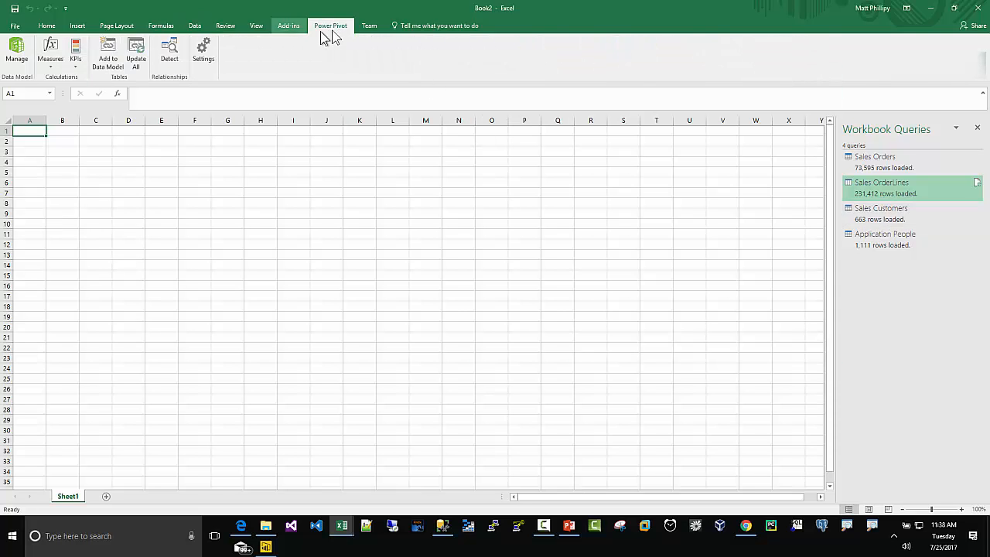
left_click(19, 50)
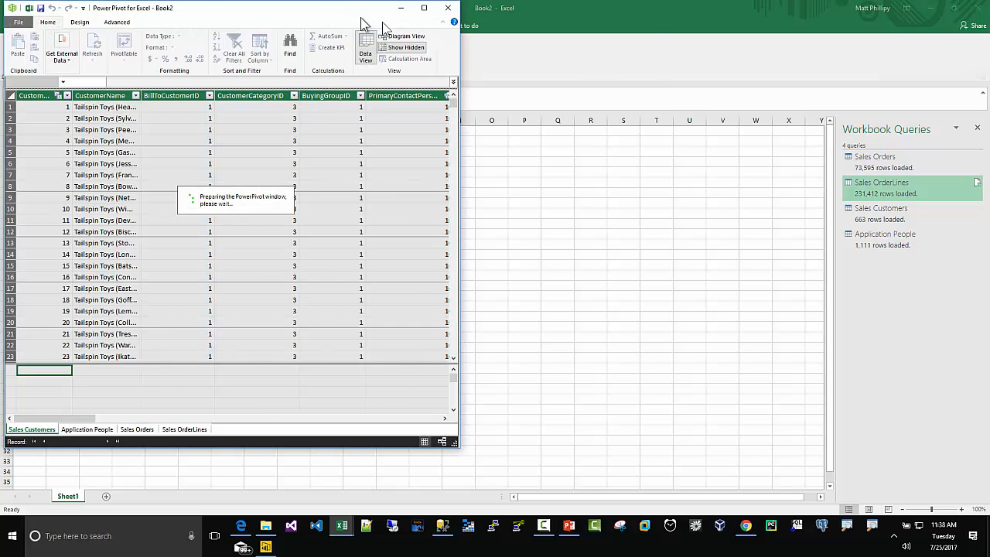
left_click_drag(382, 27, 576, 27)
left_click(618, 25)
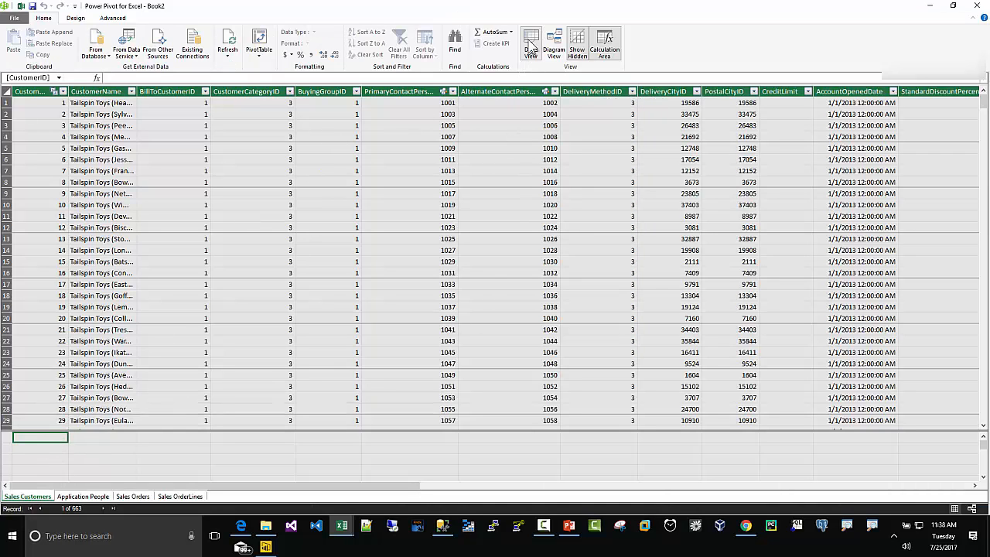
Examine the relationships between the imported tables in the diagram view and close the Power Pivot window.
left_click(553, 48)
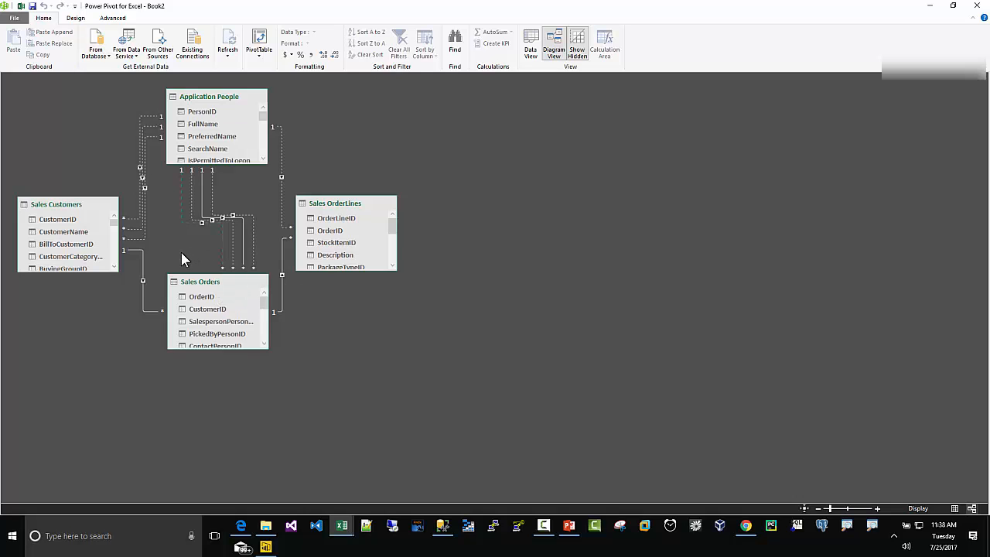
double_click(170, 203)
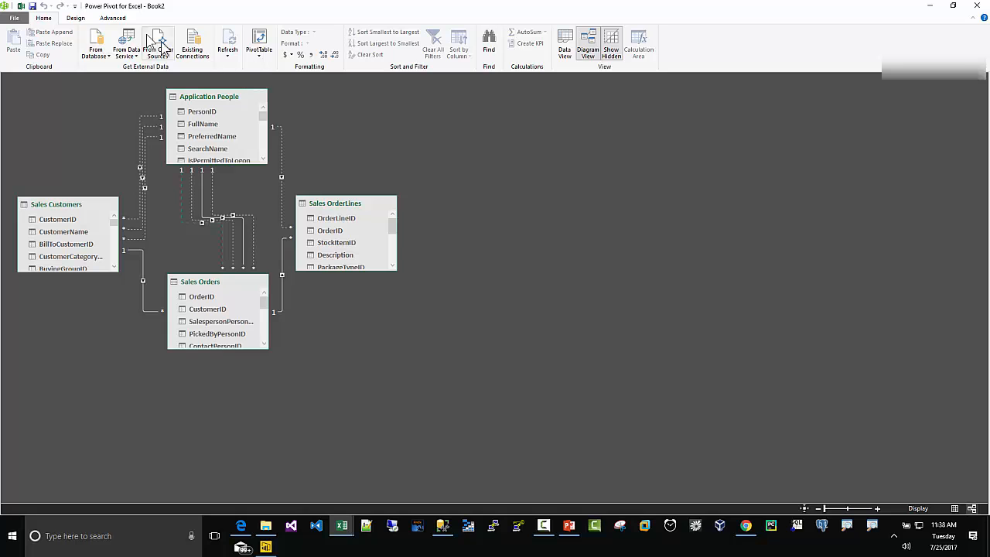
left_click(14, 18)
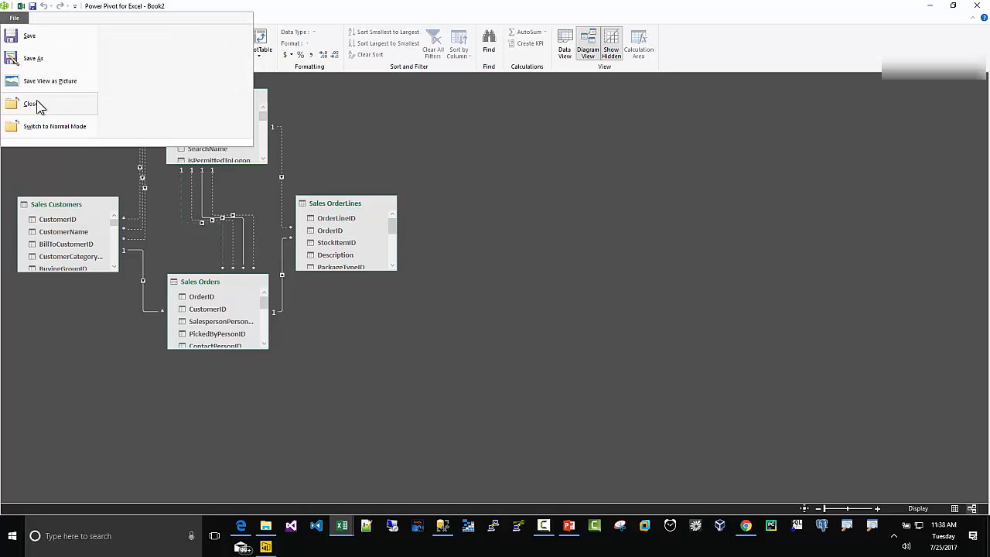
left_click(31, 104)
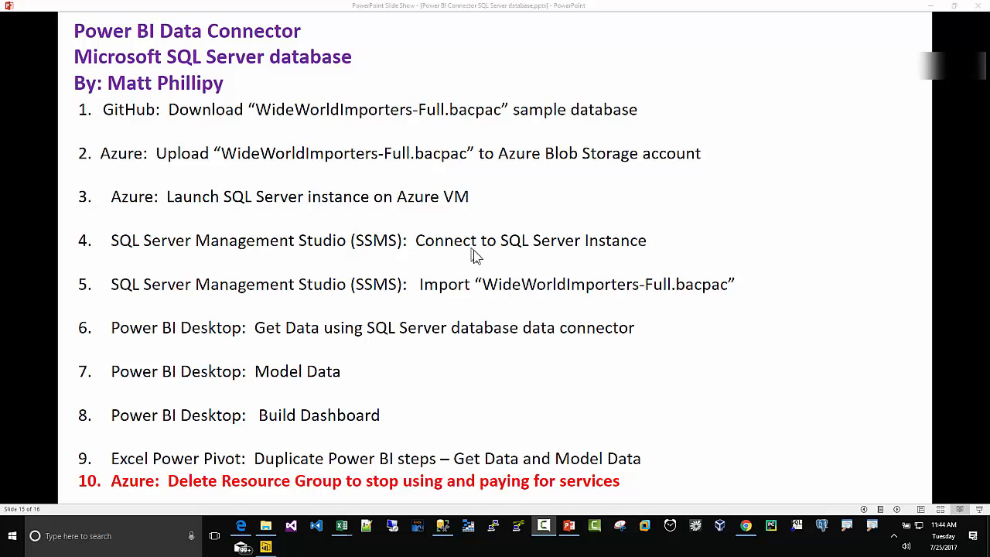
Switch to the Microsoft Azure portal in the browser and open the powerbidemo resource group.
left_click(241, 527)
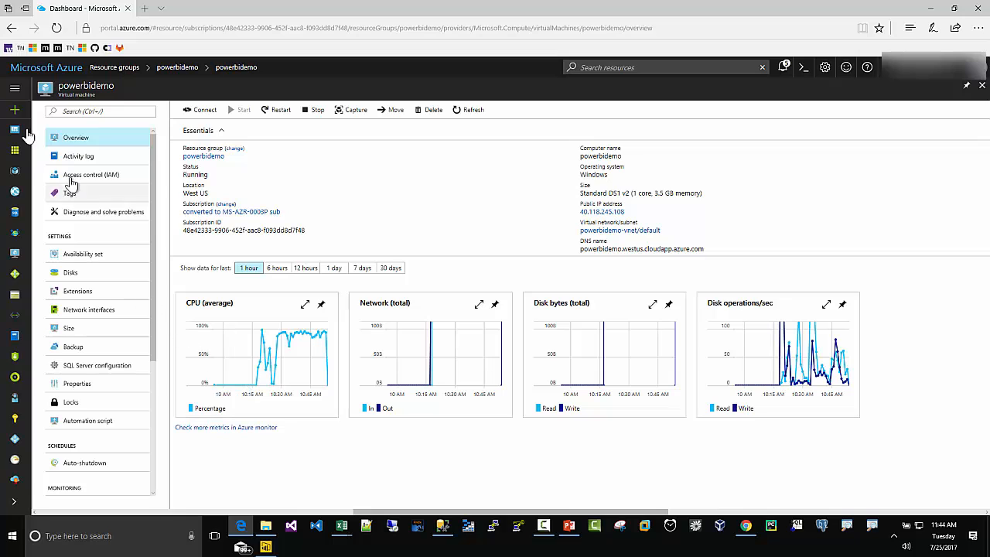
left_click(19, 71)
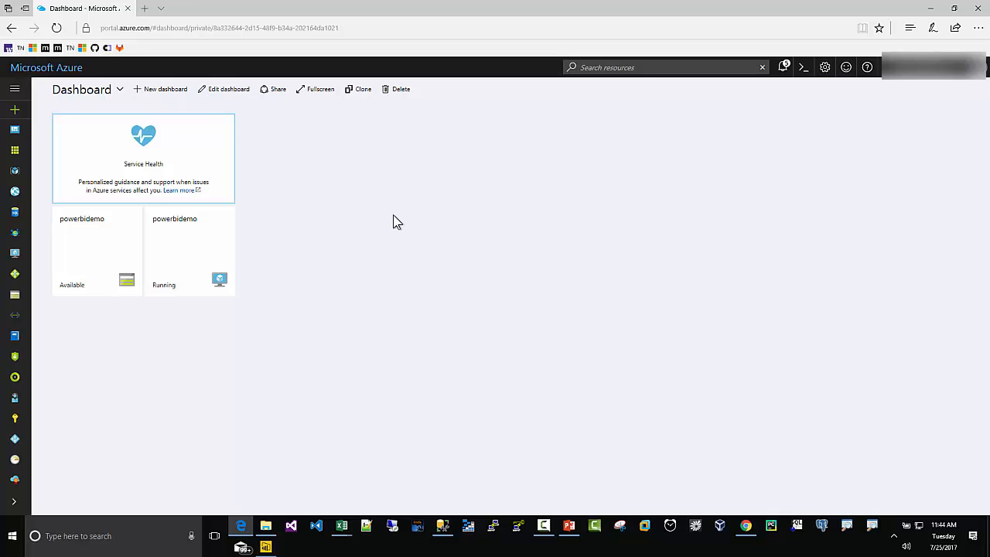
left_click(15, 171)
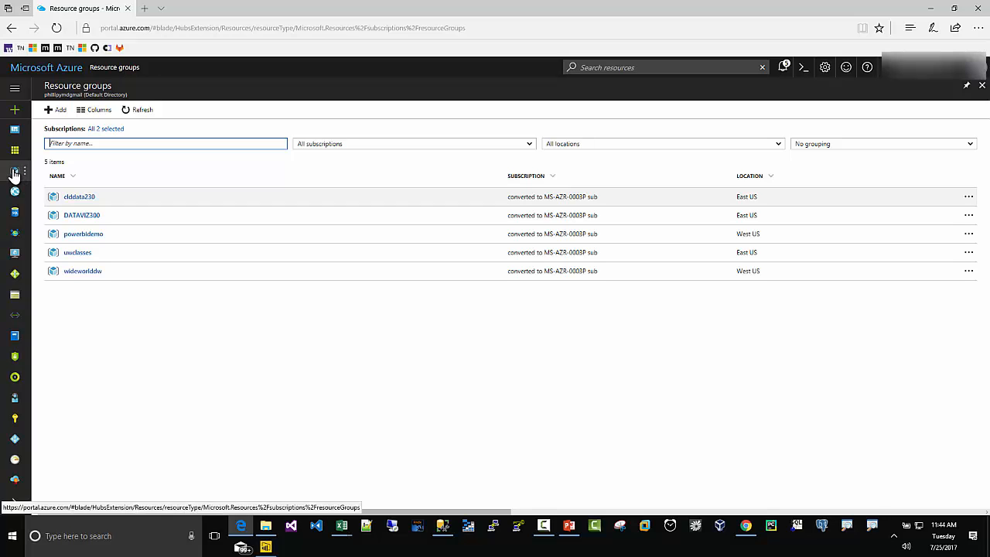
left_click(72, 237)
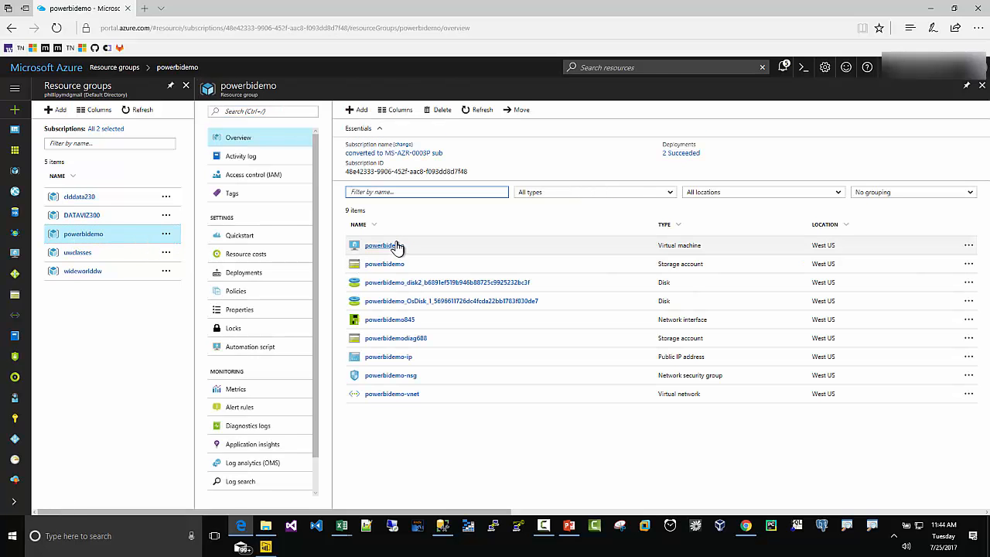
Delete the powerbidemo resource group with all its resources, entering powerbidemo as the confirmation name.
left_click(441, 113)
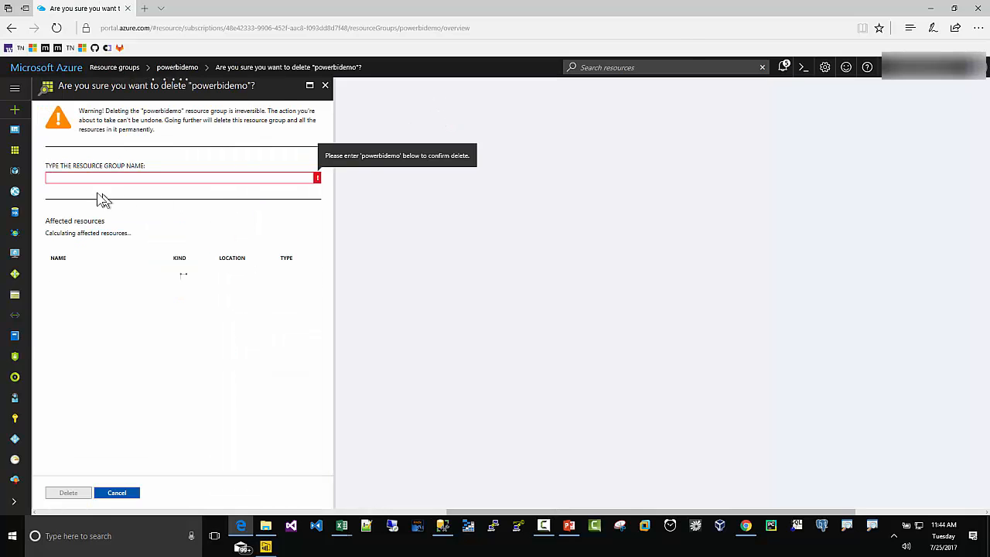
left_click(67, 180)
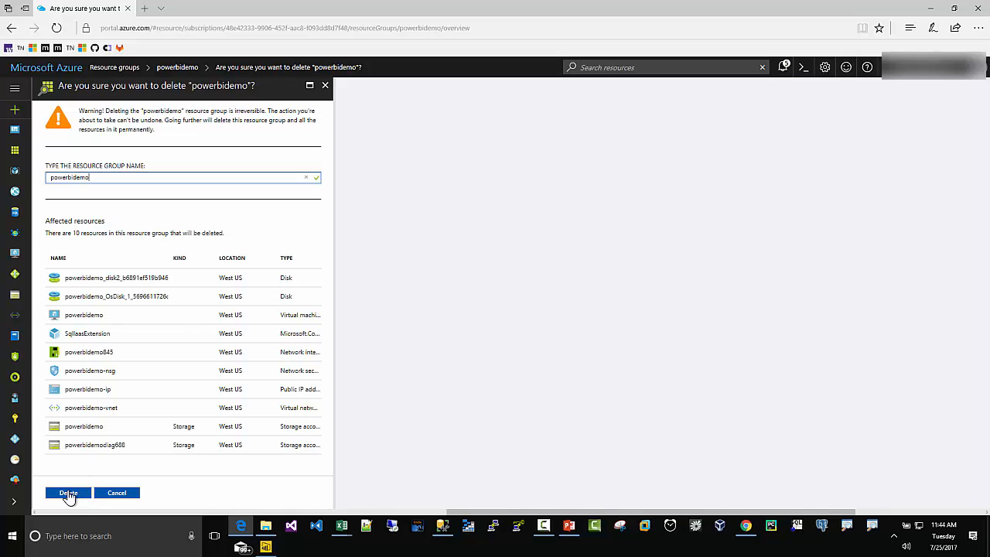
left_click(67, 494)
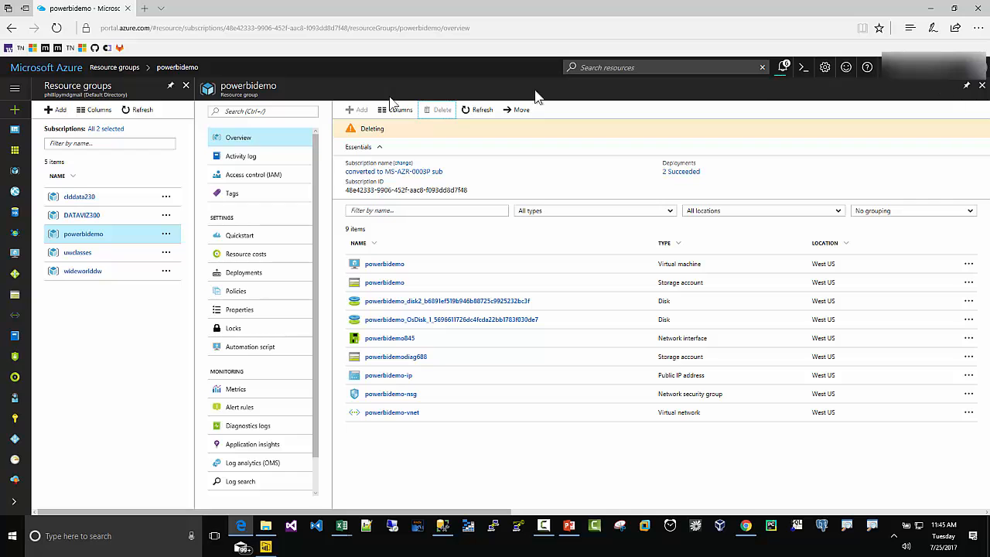
Return to the Azure dashboard and reopen powerbidemo from the resource groups list to check its deletion status.
left_click(27, 73)
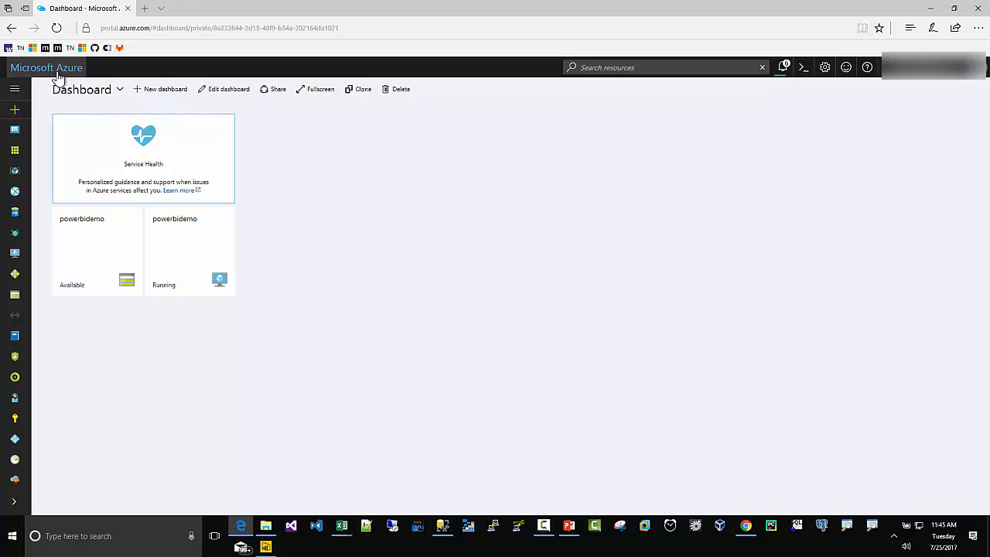
left_click(15, 173)
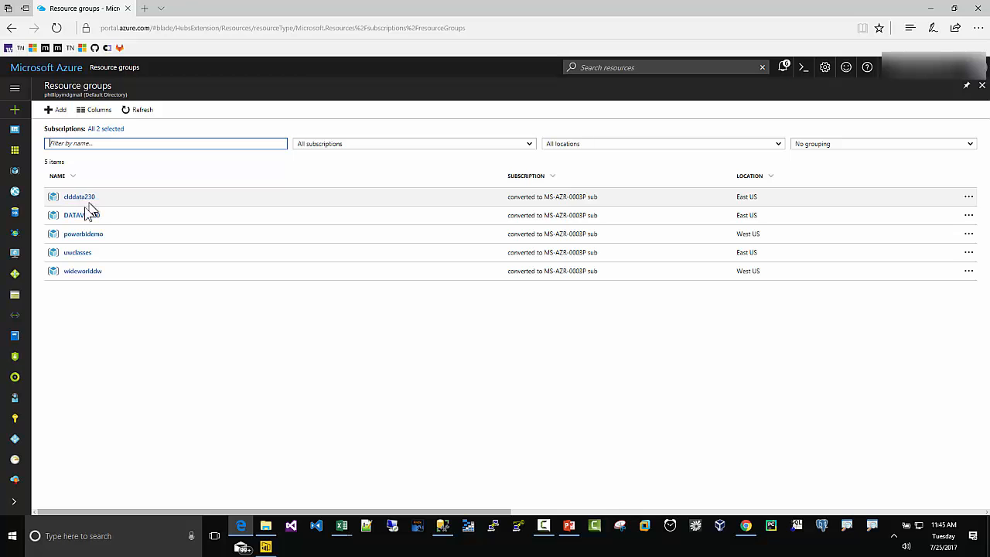
left_click(92, 236)
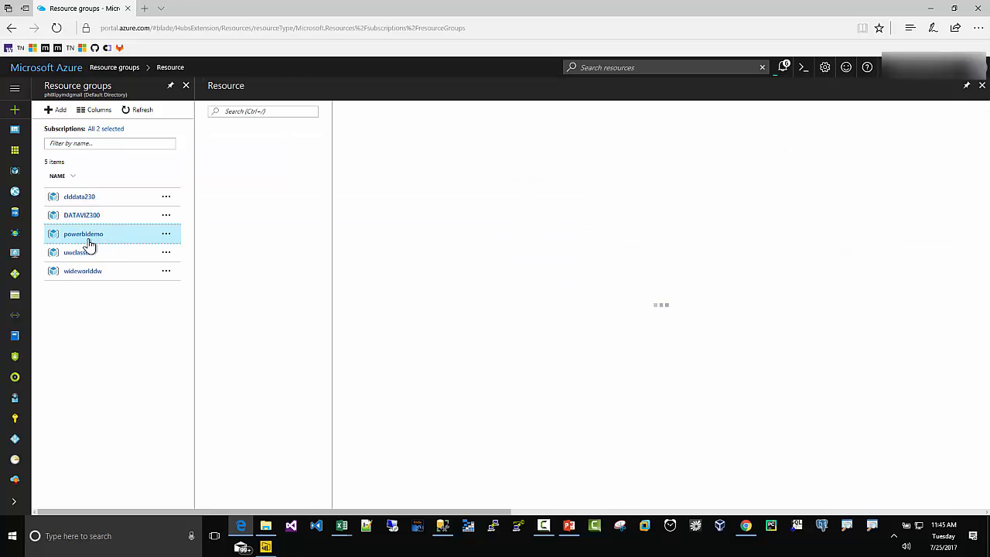